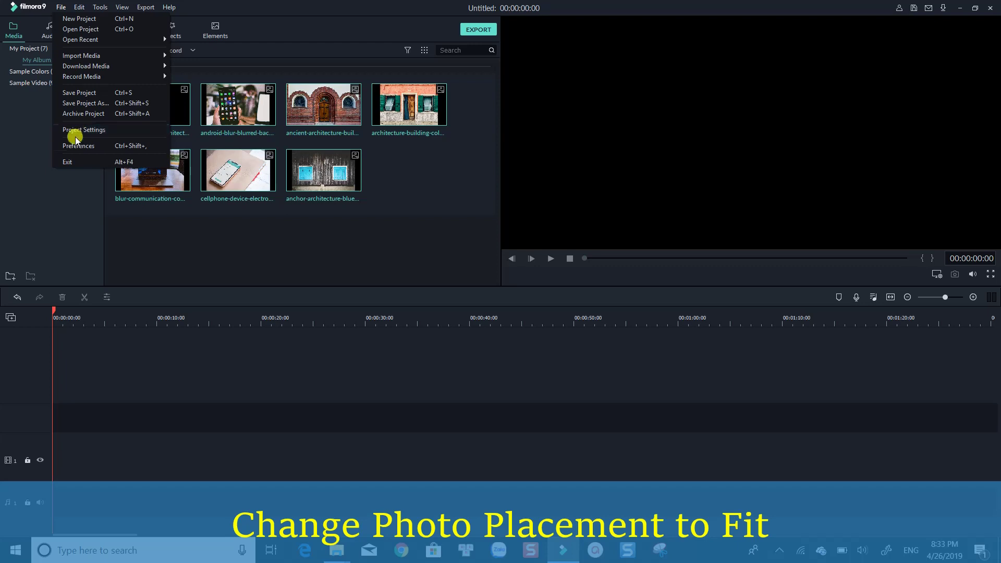
Step: Set the default photo placement to Fit in the editing preferences
{"action": "left_click", "coordinate": [74, 145]}
{"action": "left_click", "coordinate": [427, 95]}
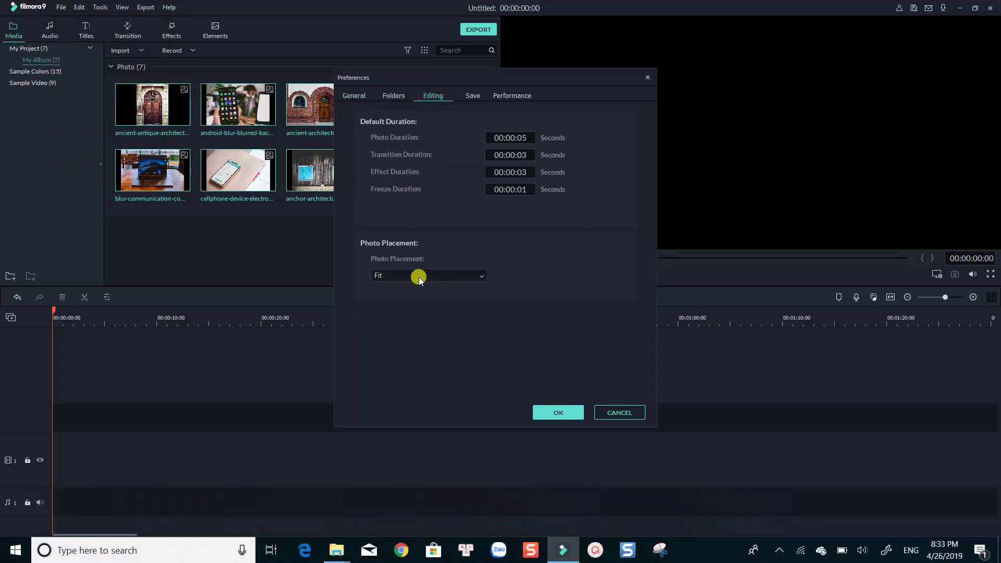
{"action": "left_click", "coordinate": [554, 412]}
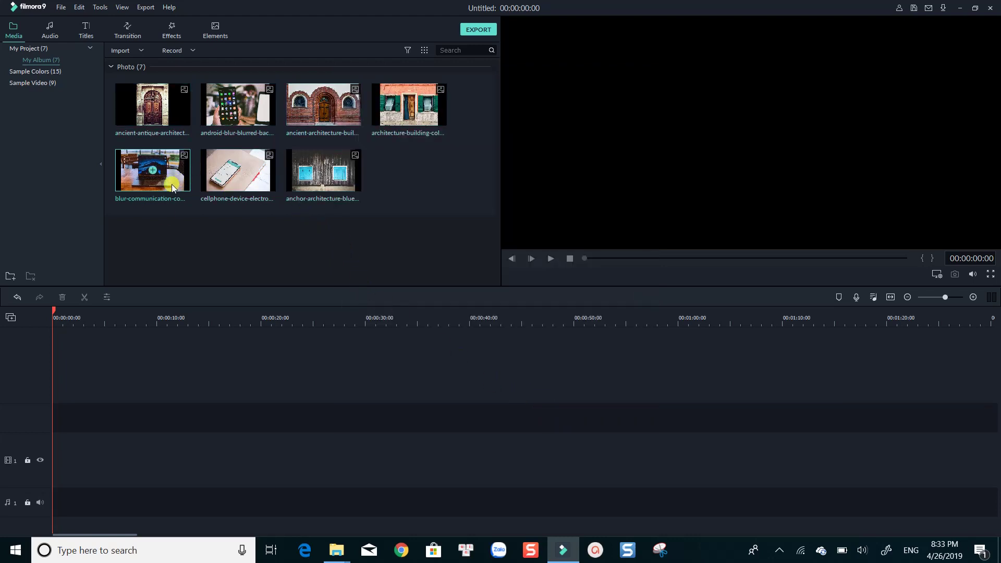
Step: Place the blur-communication laptop photo at the start of video track 2 and crop it to a 16:9 ratio
{"action": "left_click_drag", "start_coordinate": [171, 183], "coordinate": [47, 417]}
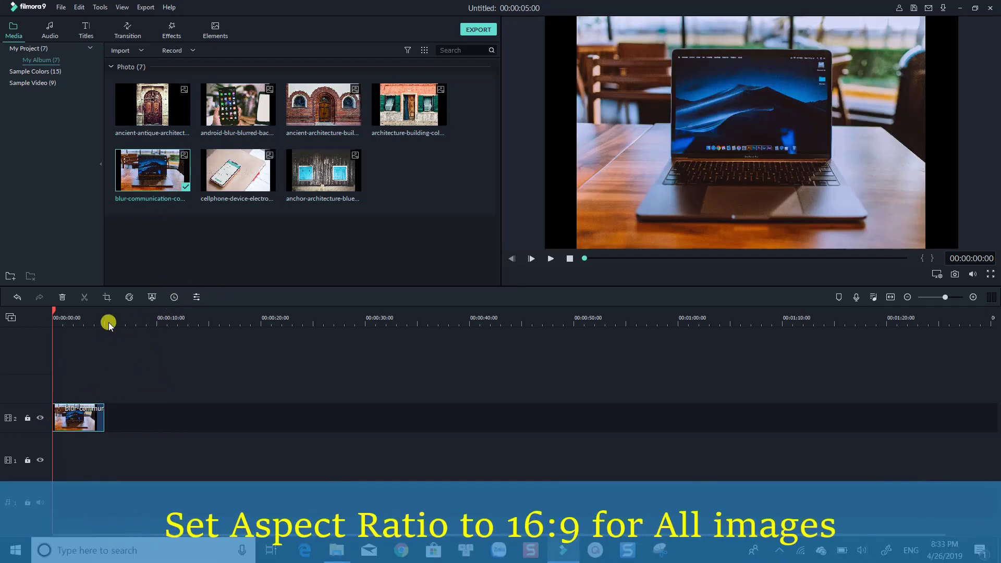
{"action": "left_click", "coordinate": [107, 297]}
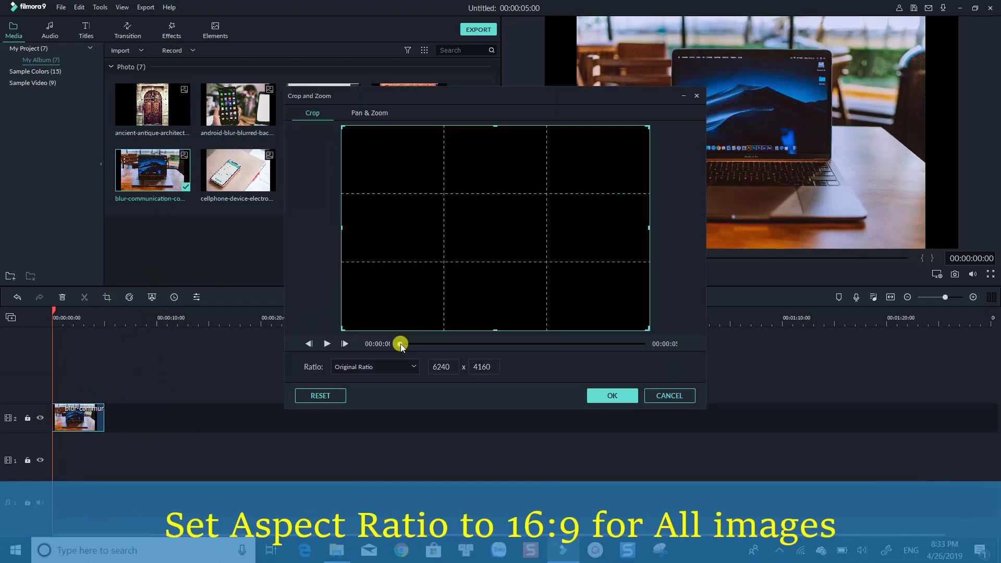
{"action": "left_click", "coordinate": [386, 366]}
{"action": "left_click", "coordinate": [377, 390]}
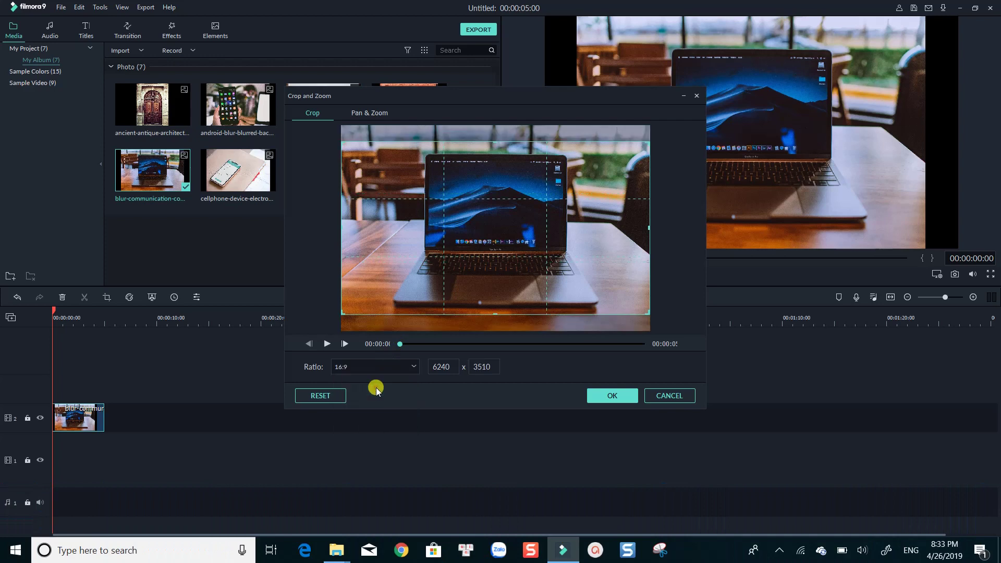
{"action": "left_click", "coordinate": [610, 397]}
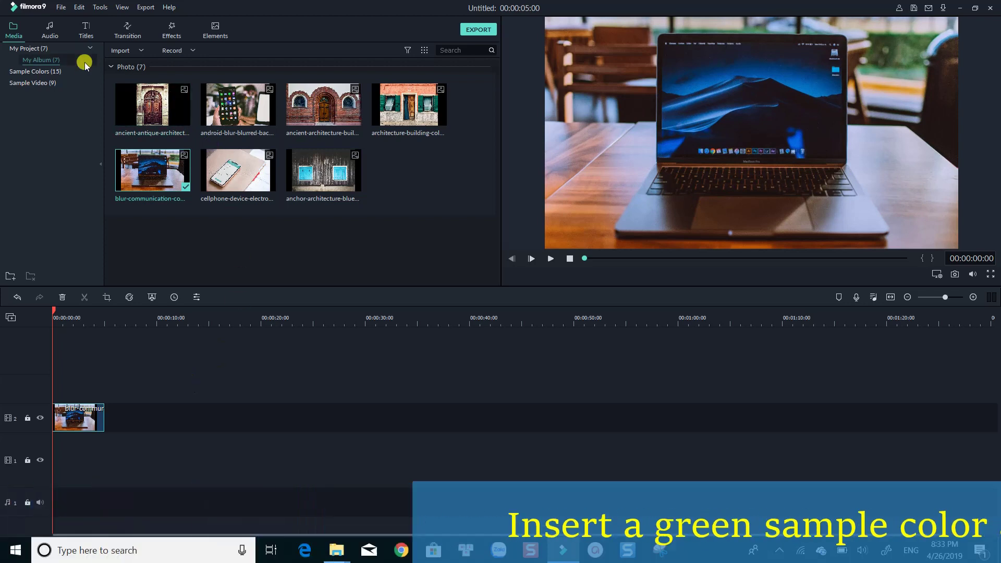
Step: Add the Green sample color on the track above the laptop photo and resize it to cover the laptop's screen
{"action": "left_click", "coordinate": [32, 71]}
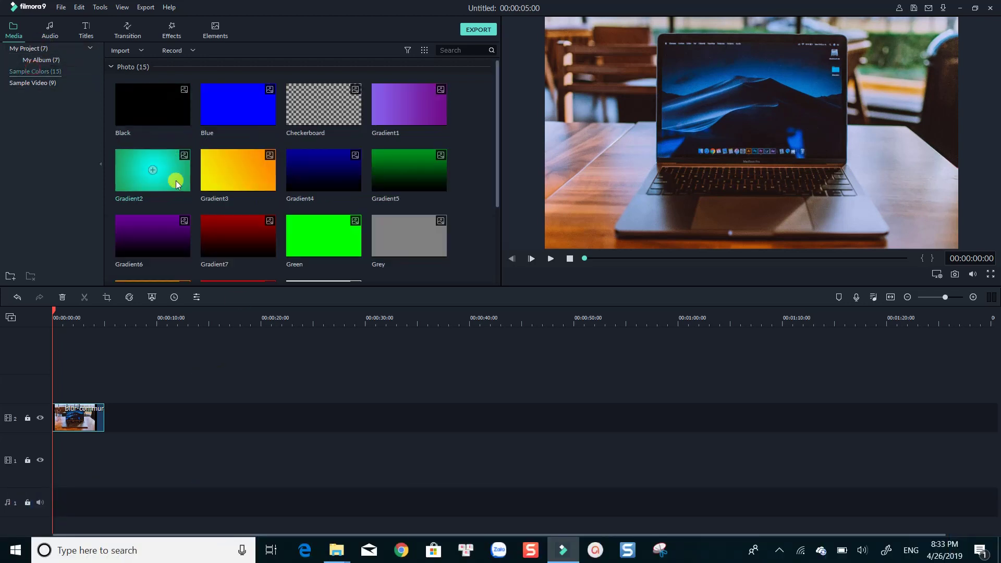
{"action": "left_click_drag", "start_coordinate": [294, 233], "coordinate": [52, 378]}
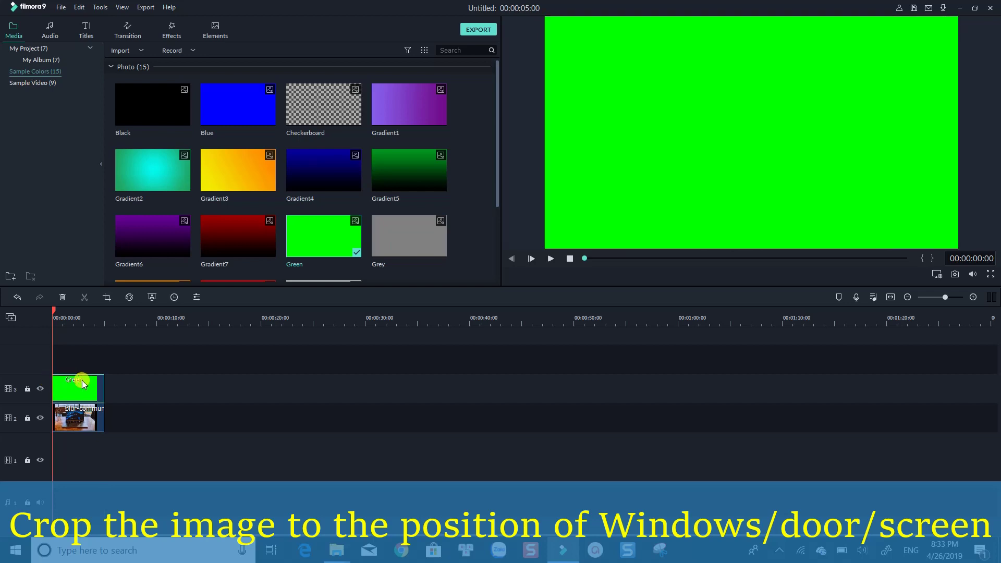
{"action": "double_click", "coordinate": [642, 201]}
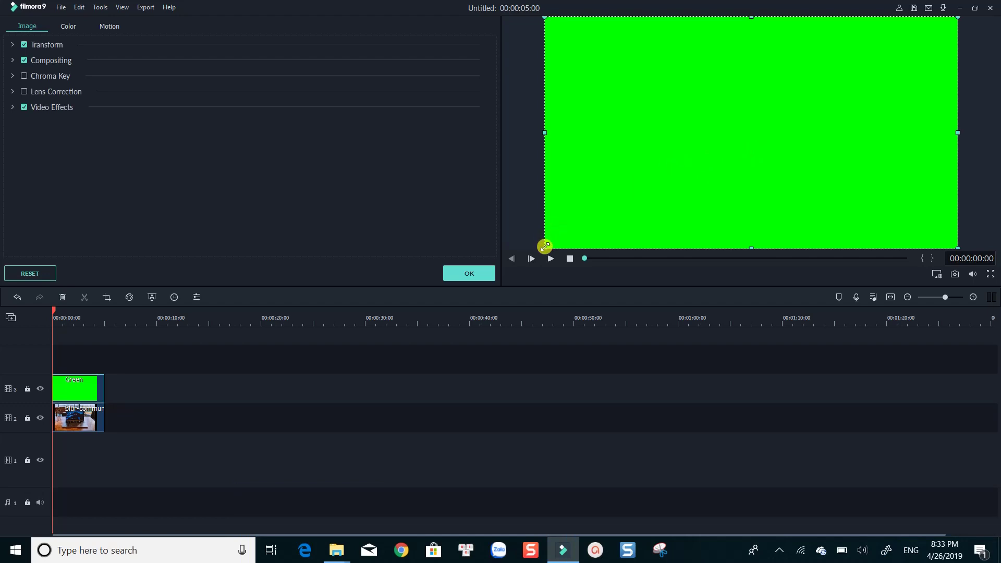
{"action": "left_click_drag", "start_coordinate": [545, 246], "coordinate": [640, 194]}
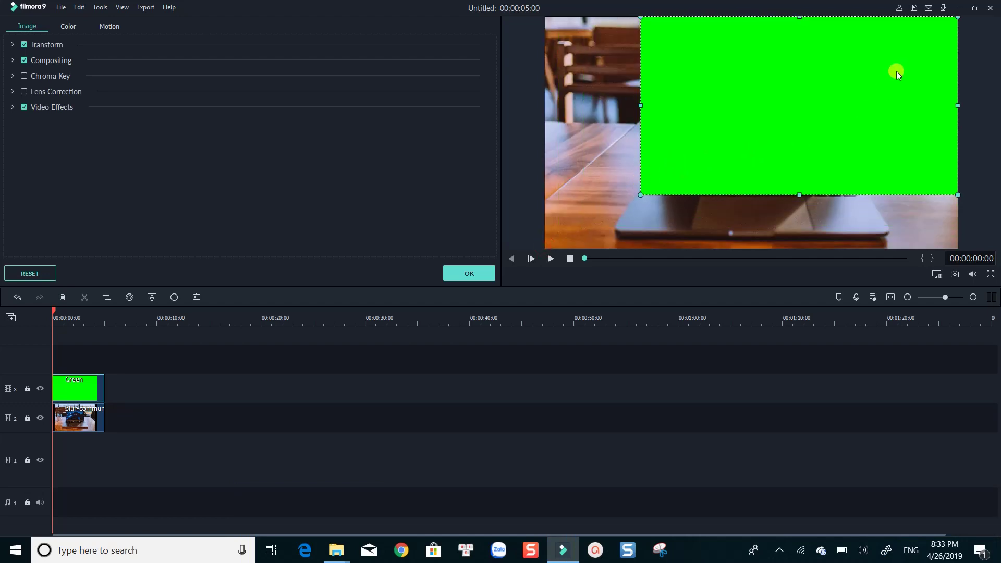
{"action": "left_click_drag", "start_coordinate": [958, 19], "coordinate": [797, 146]}
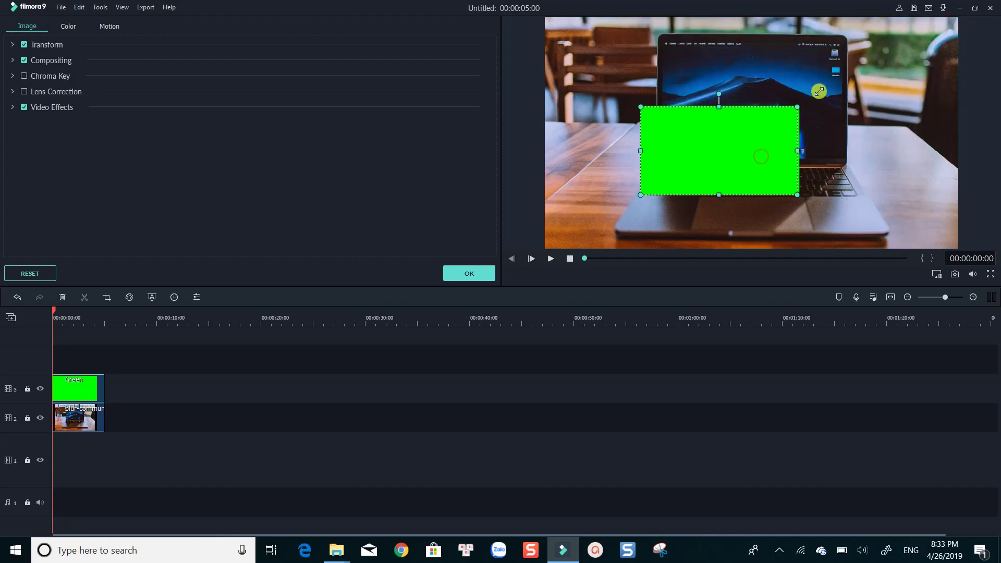
{"action": "left_click_drag", "start_coordinate": [708, 144], "coordinate": [721, 81]}
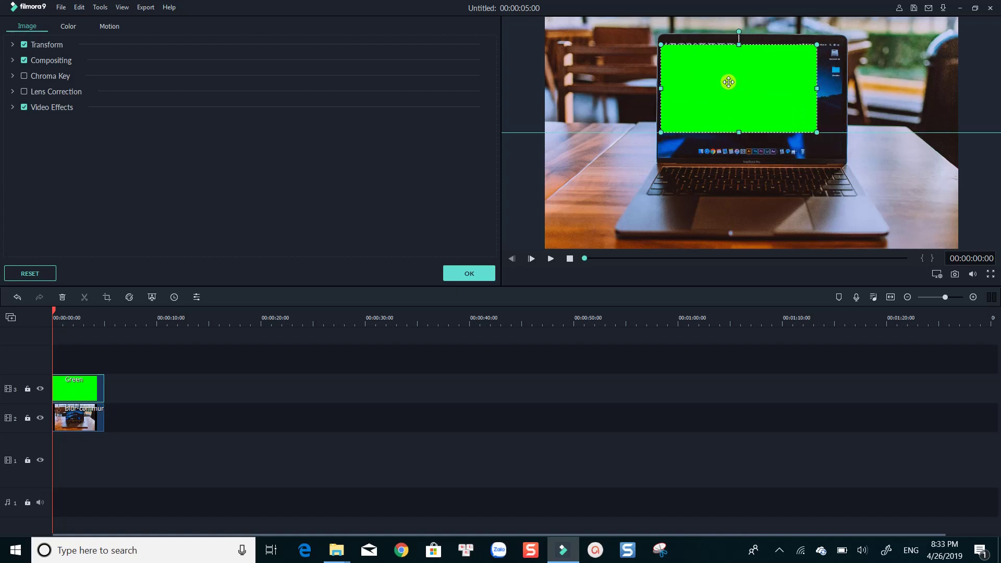
{"action": "left_click_drag", "start_coordinate": [816, 132], "coordinate": [842, 134]}
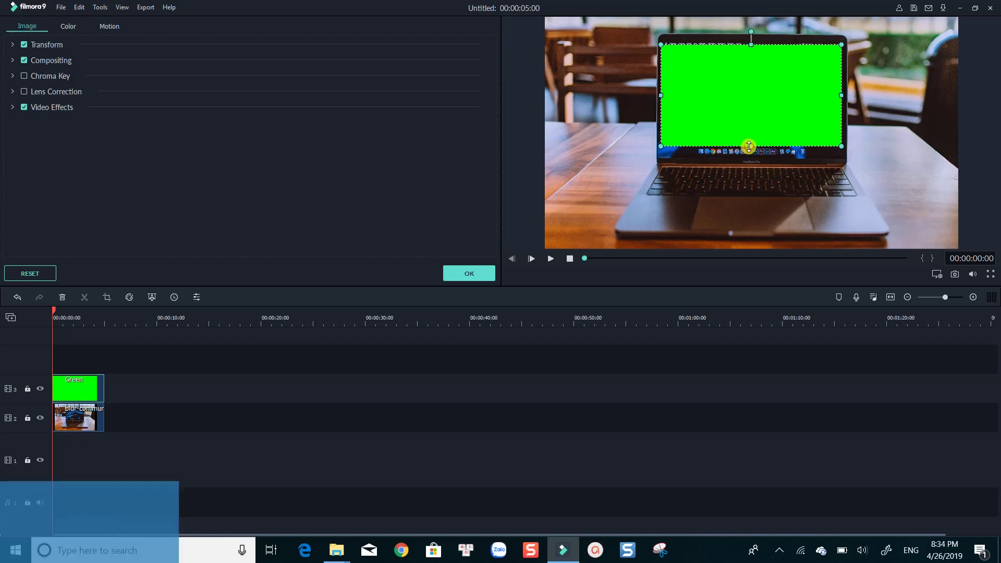
{"action": "left_click_drag", "start_coordinate": [749, 148], "coordinate": [748, 155]}
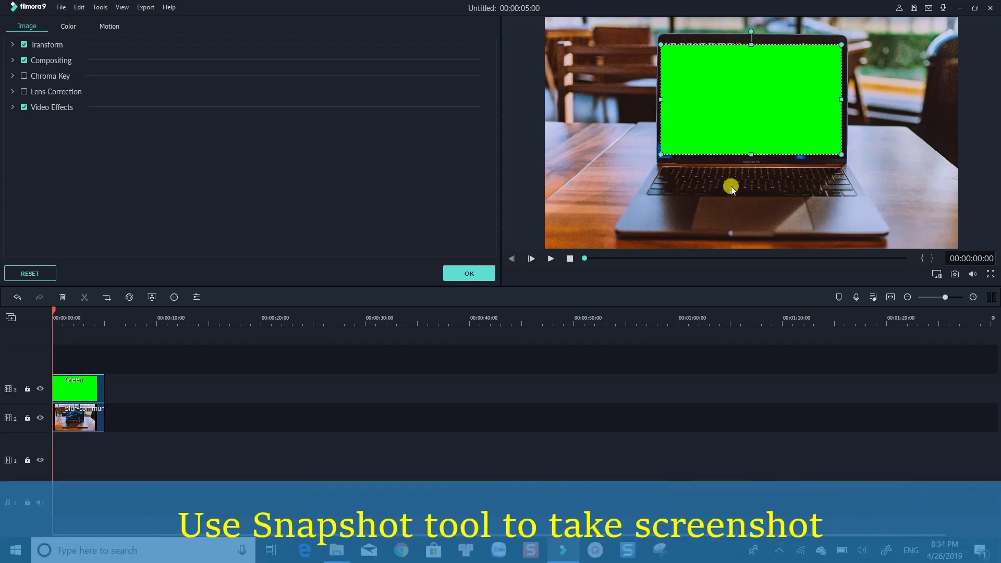
Step: Take a snapshot of the laptop frame with the green screen and close the clip's image settings
{"action": "left_click", "coordinate": [569, 205]}
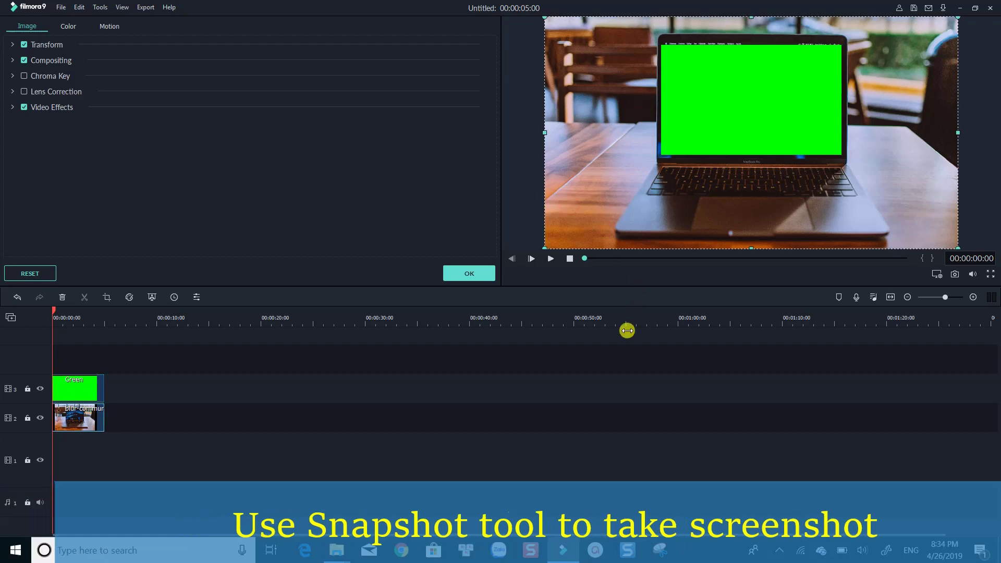
{"action": "left_click", "coordinate": [561, 423]}
{"action": "left_click", "coordinate": [952, 275]}
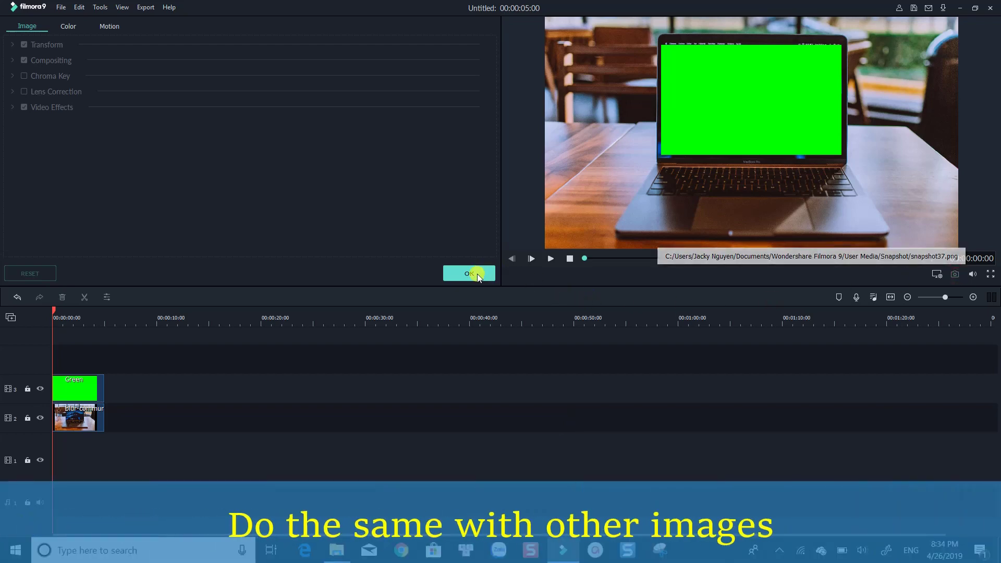
{"action": "left_click", "coordinate": [469, 273]}
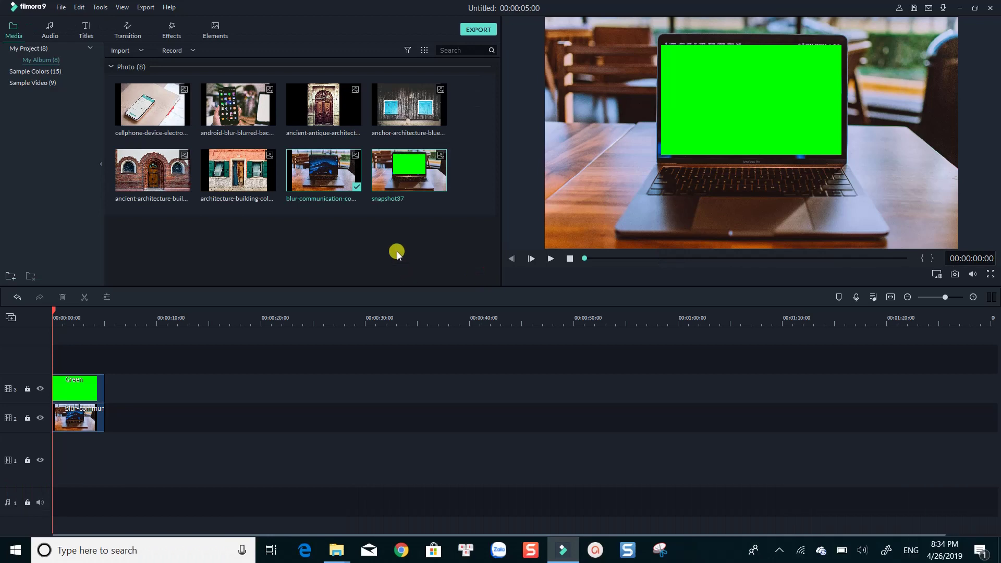
Step: Replace the laptop photo on track 2 with the ancient-architecture brick building photo
{"action": "left_click", "coordinate": [91, 415]}
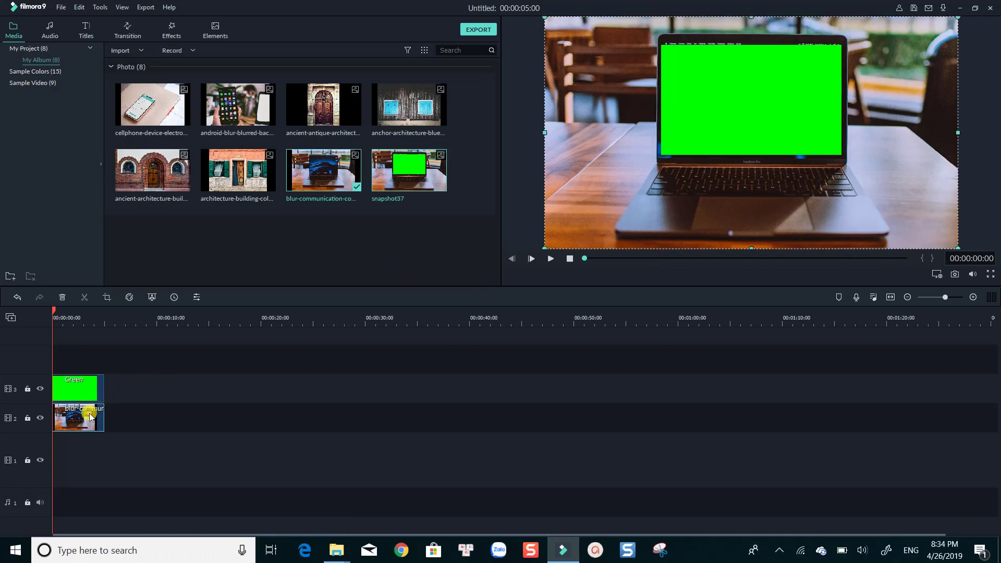
{"action": "key", "text": "Delete"}
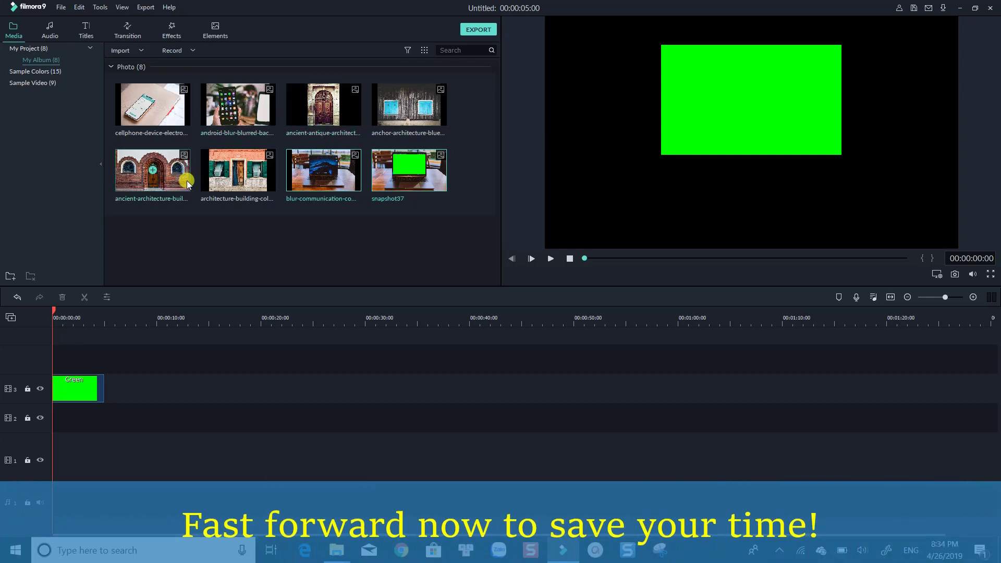
{"action": "left_click_drag", "start_coordinate": [153, 170], "coordinate": [52, 423]}
Step: Resize and move the green rectangle to cover the brick building's wooden door, and take a snapshot of the frame
{"action": "left_click", "coordinate": [809, 70]}
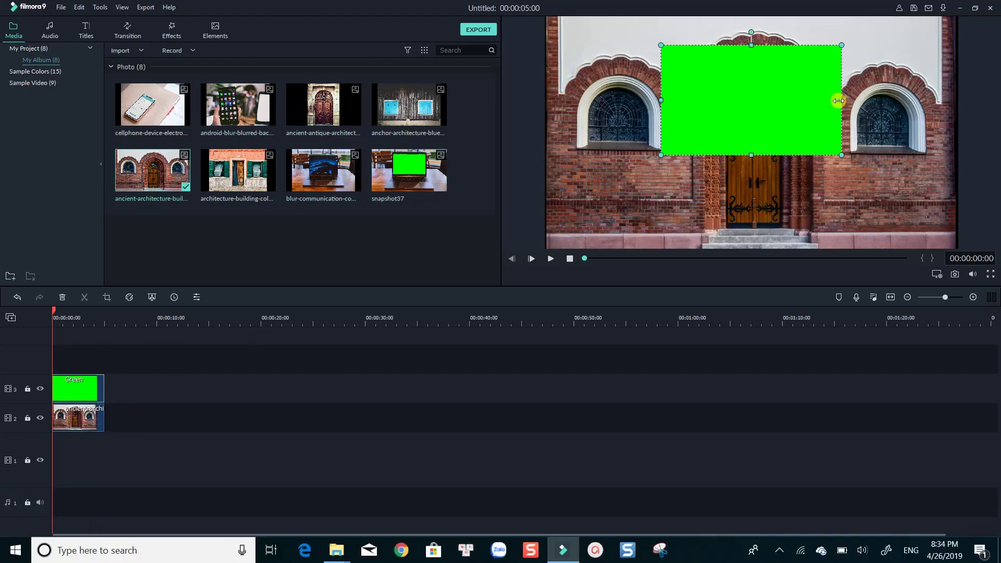
{"action": "left_click_drag", "start_coordinate": [838, 101], "coordinate": [782, 168]}
{"action": "left_click_drag", "start_coordinate": [800, 212], "coordinate": [792, 204]}
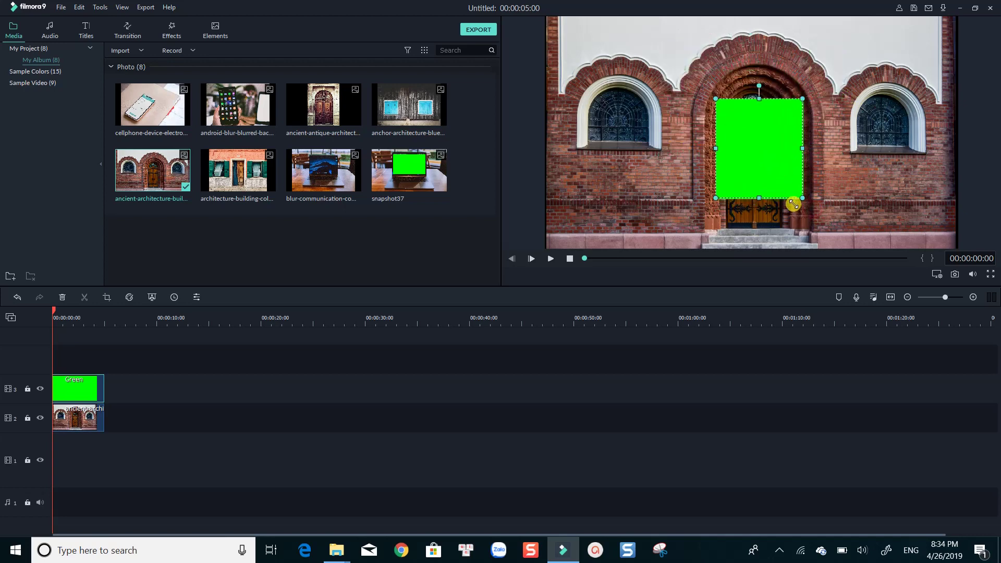
{"action": "left_click_drag", "start_coordinate": [765, 167], "coordinate": [788, 180]}
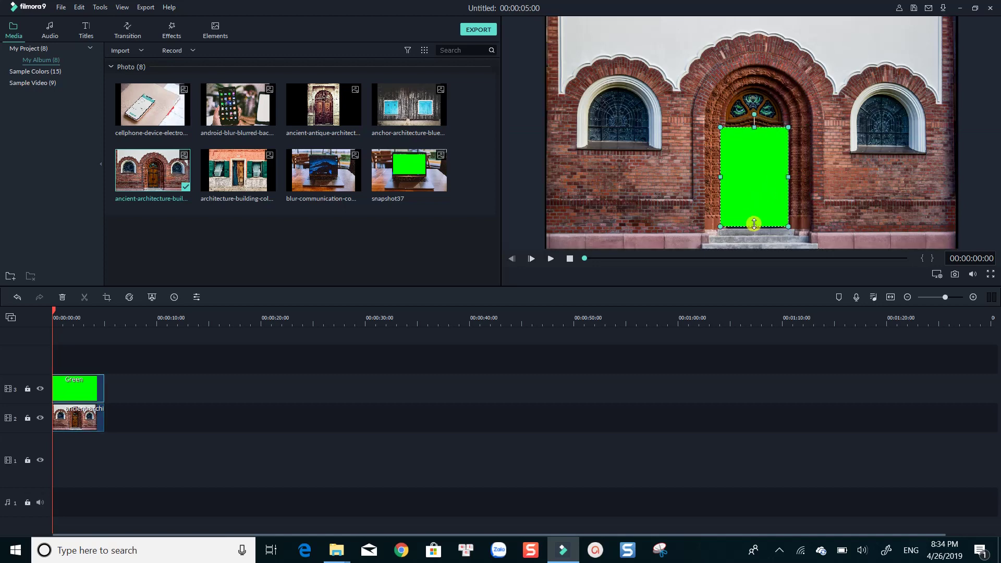
{"action": "left_click_drag", "start_coordinate": [753, 224], "coordinate": [753, 228]}
{"action": "left_click_drag", "start_coordinate": [754, 127], "coordinate": [754, 125]}
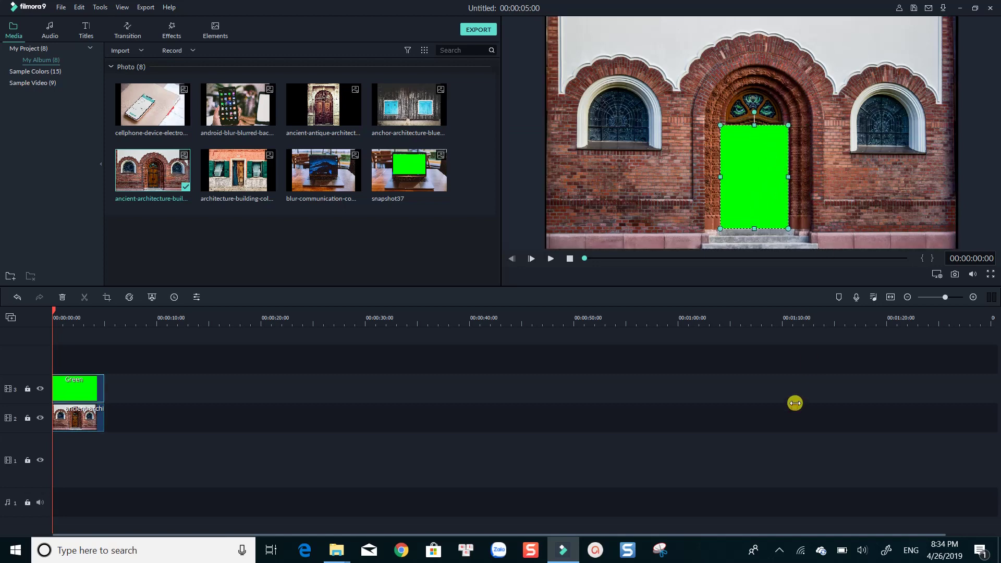
{"action": "left_click", "coordinate": [954, 273]}
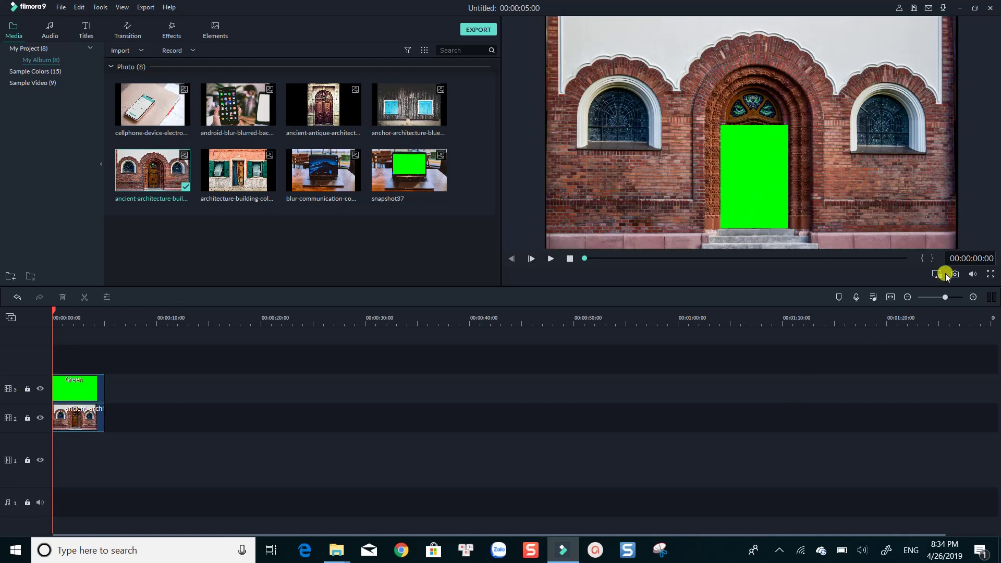
Step: Replace the brick building photo on track 2 with the anchor-architecture photo of the blue windows
{"action": "right_click", "coordinate": [86, 423]}
{"action": "left_click", "coordinate": [120, 212]}
{"action": "left_click_drag", "start_coordinate": [378, 128], "coordinate": [82, 412]}
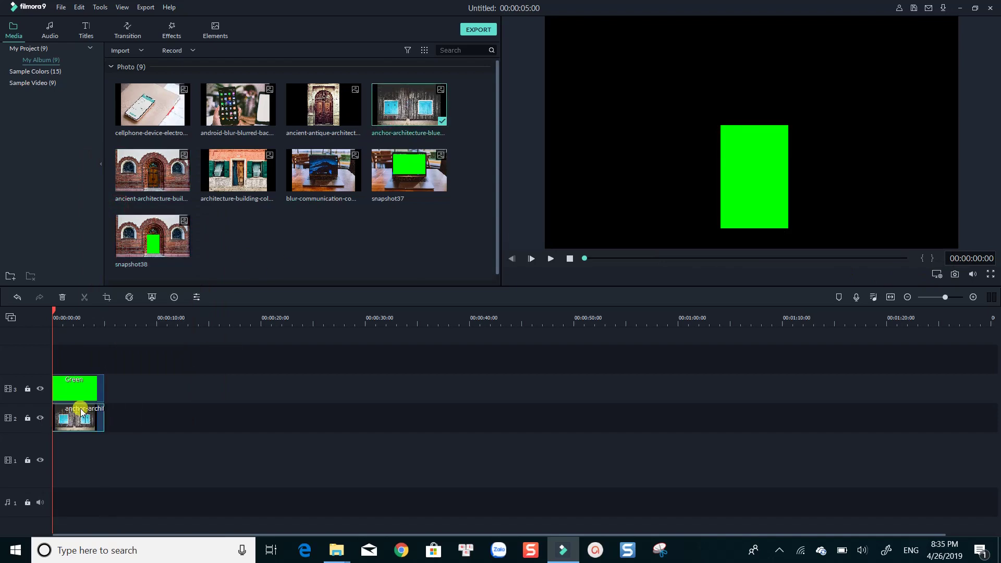
Step: Move and resize the green rectangle to cover the left blue window in the anchor-architecture photo
{"action": "left_click_drag", "start_coordinate": [748, 202], "coordinate": [656, 170]}
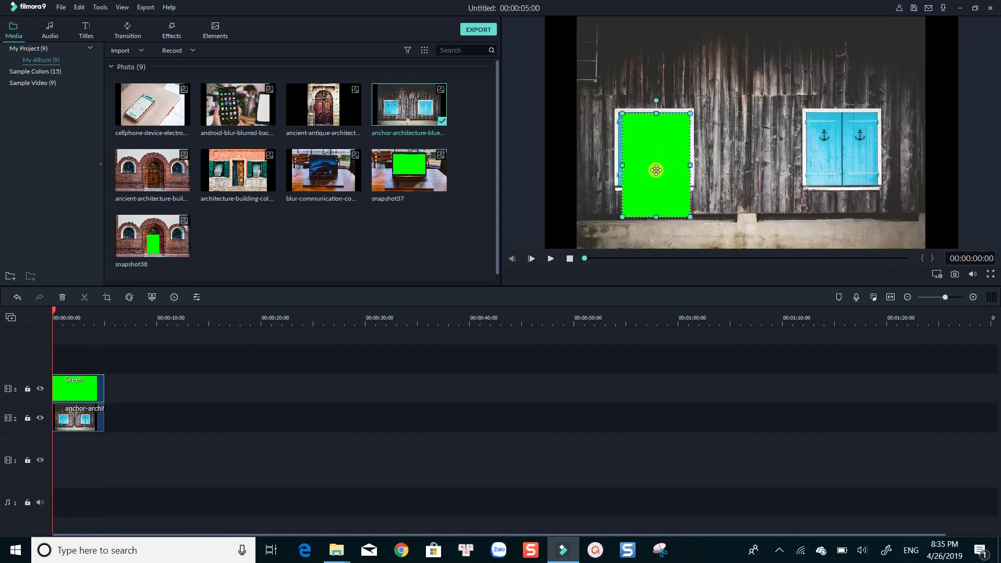
{"action": "left_click_drag", "start_coordinate": [655, 217], "coordinate": [653, 187]}
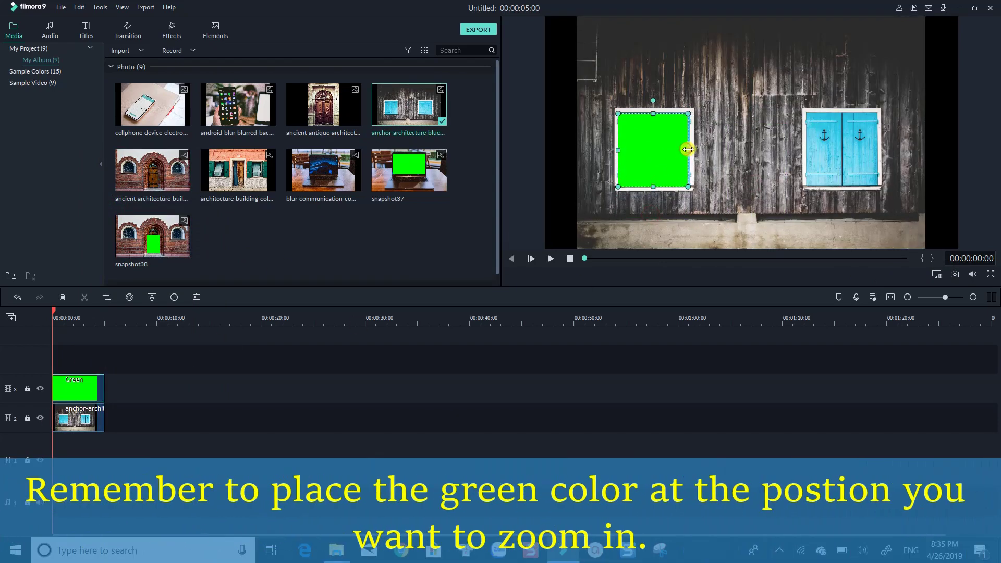
{"action": "left_click_drag", "start_coordinate": [688, 149], "coordinate": [689, 150]}
{"action": "left_click_drag", "start_coordinate": [652, 113], "coordinate": [616, 138]}
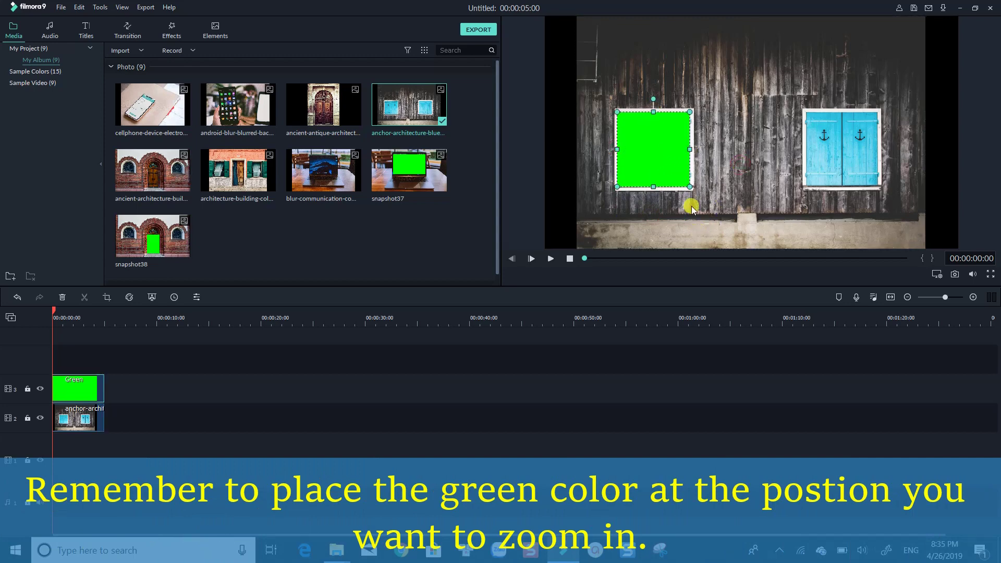
Step: Crop the anchor-architecture photo on the timeline to a 16:9 ratio
{"action": "left_click", "coordinate": [78, 422]}
{"action": "left_click", "coordinate": [107, 297]}
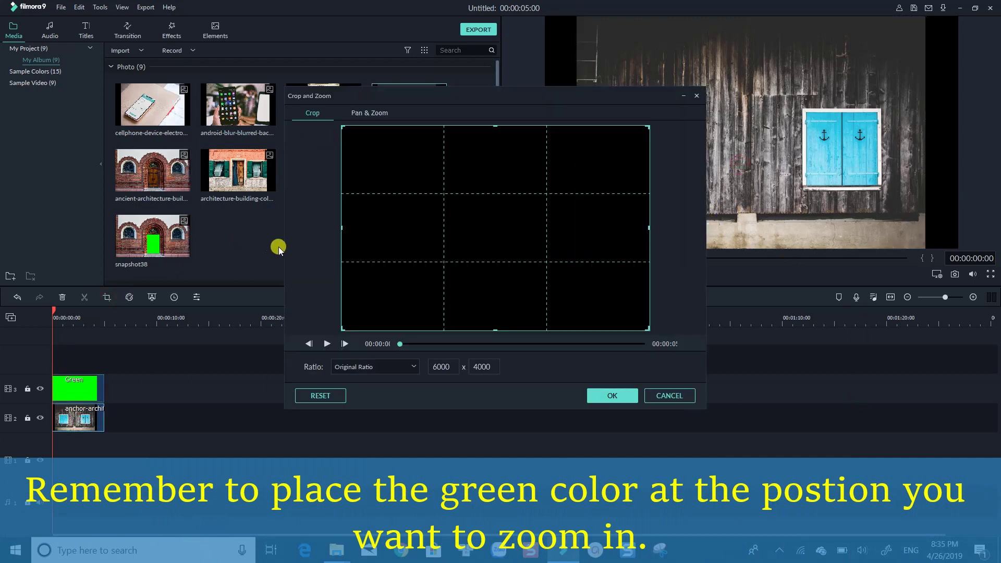
{"action": "left_click", "coordinate": [405, 365]}
{"action": "left_click", "coordinate": [365, 389]}
{"action": "left_click", "coordinate": [595, 399]}
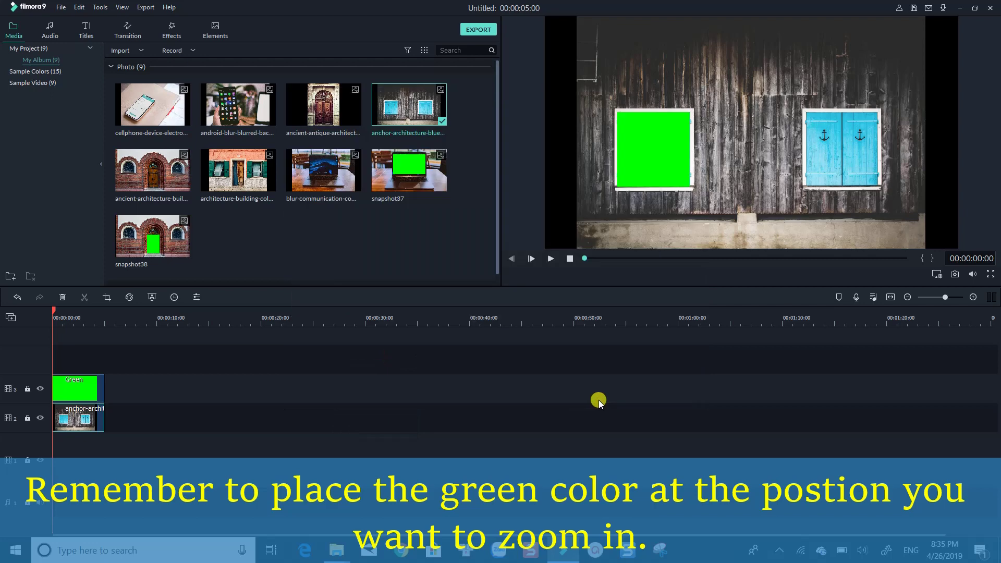
Step: Refit the green rectangle to the left window of the cropped photo and take a snapshot of the frame
{"action": "left_click_drag", "start_coordinate": [636, 155], "coordinate": [619, 150]}
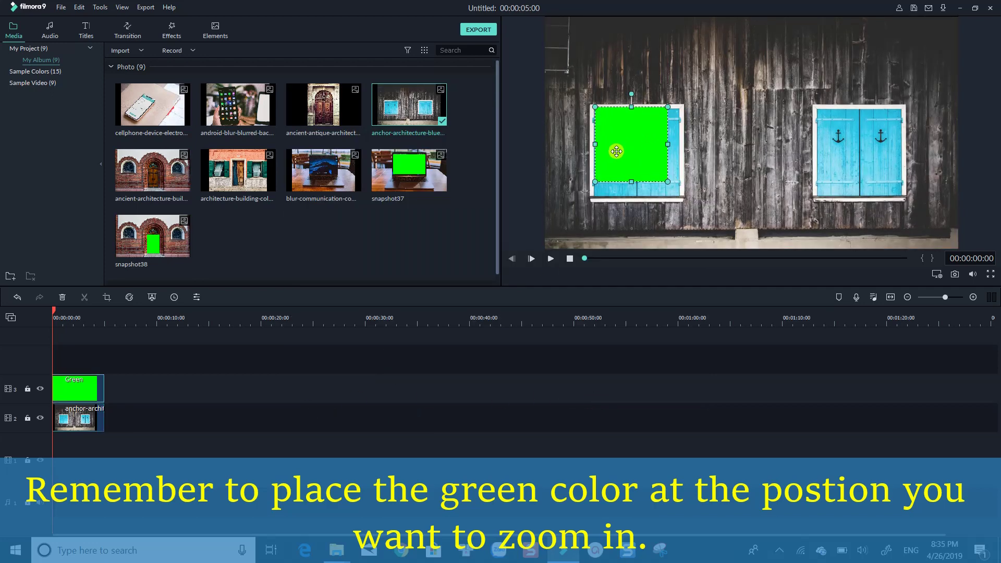
{"action": "left_click_drag", "start_coordinate": [668, 182], "coordinate": [633, 196]}
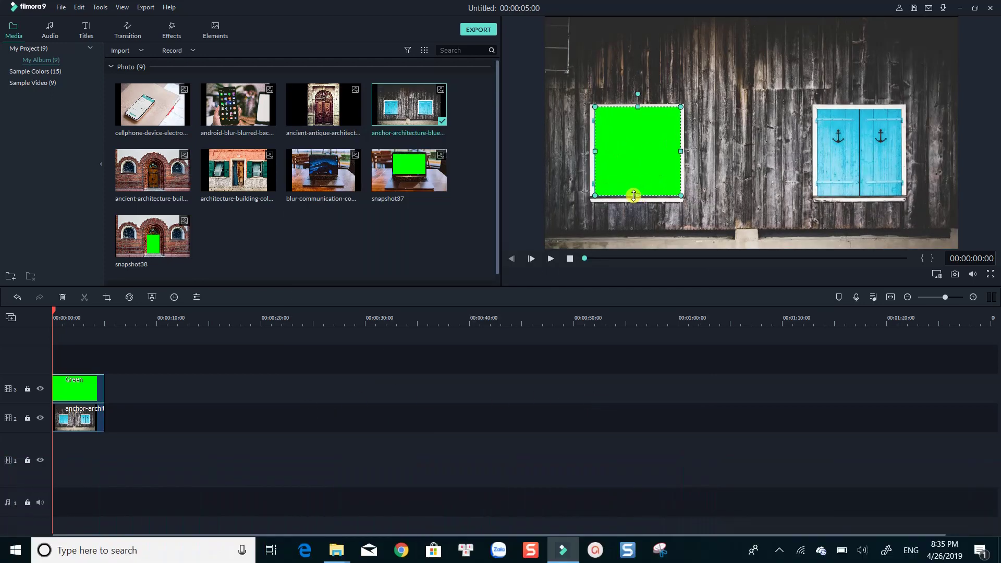
{"action": "left_click", "coordinate": [955, 274]}
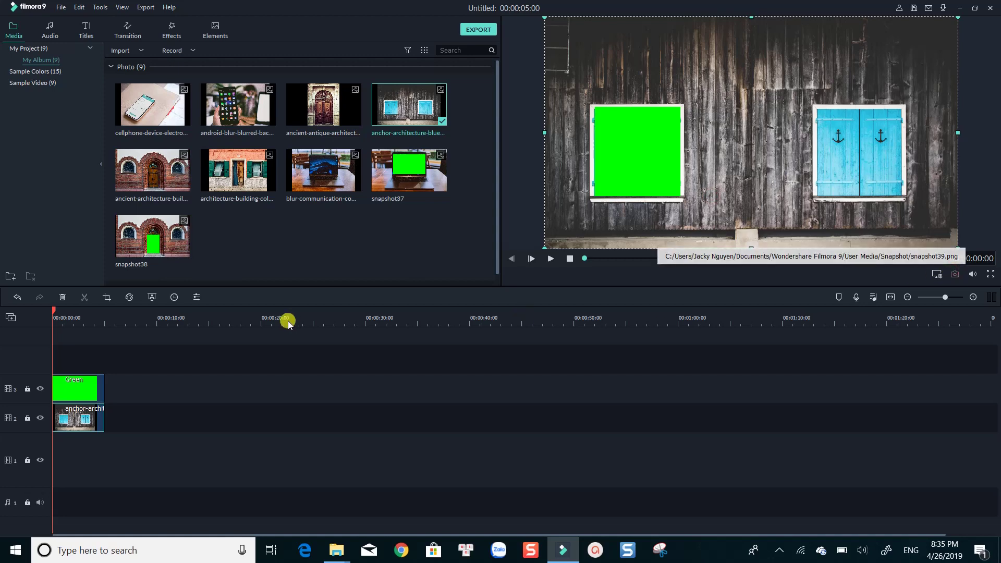
Step: Replace the blue windows photo on track 2 with the architecture-building photo of the orange house with green shutters
{"action": "right_click", "coordinate": [91, 418]}
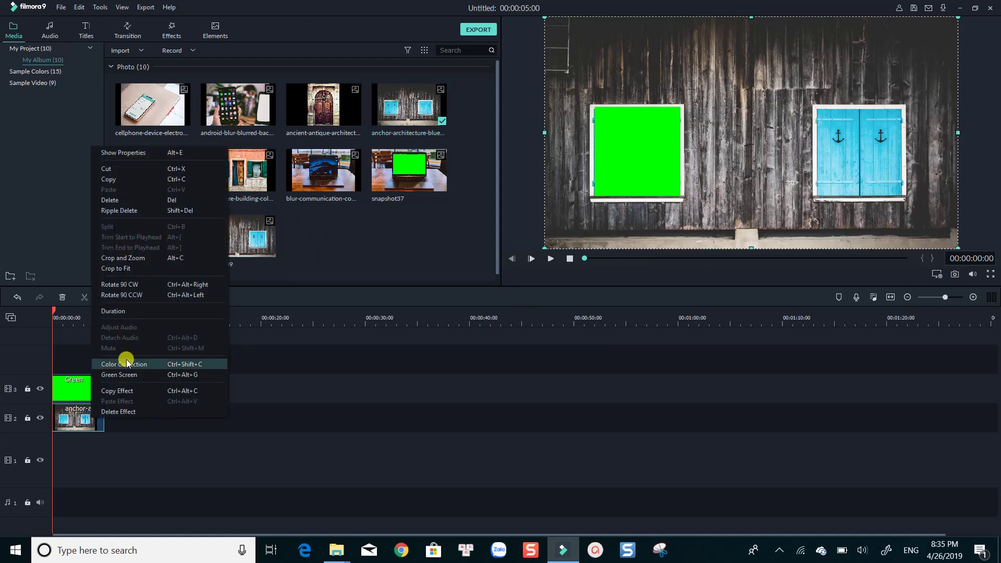
{"action": "left_click", "coordinate": [129, 220]}
{"action": "left_click_drag", "start_coordinate": [238, 169], "coordinate": [83, 417]}
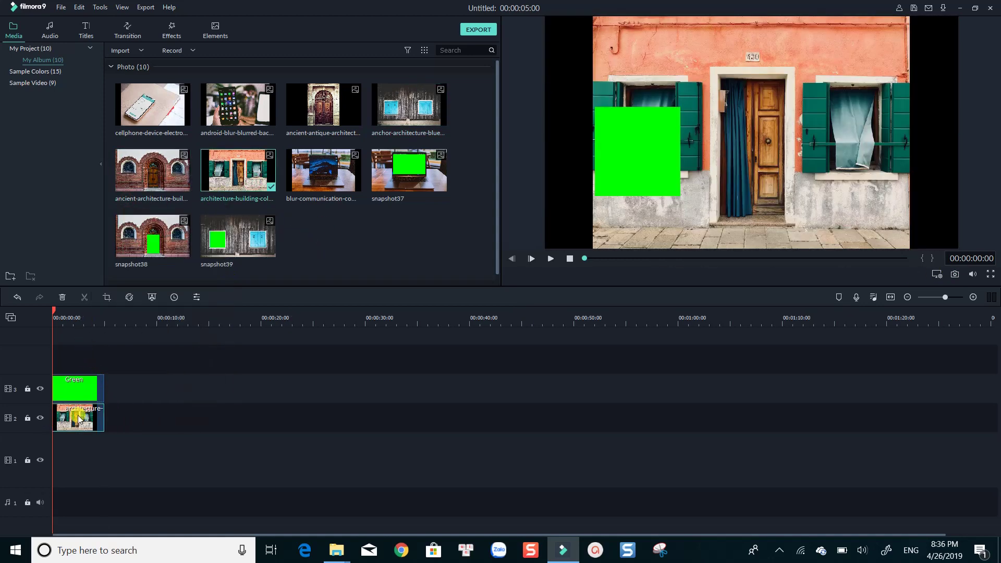
Step: Crop the architecture-building photo of the orange house to a 16:9 ratio
{"action": "left_click", "coordinate": [108, 299]}
{"action": "left_click", "coordinate": [366, 367]}
{"action": "left_click", "coordinate": [372, 387]}
{"action": "left_click", "coordinate": [608, 394]}
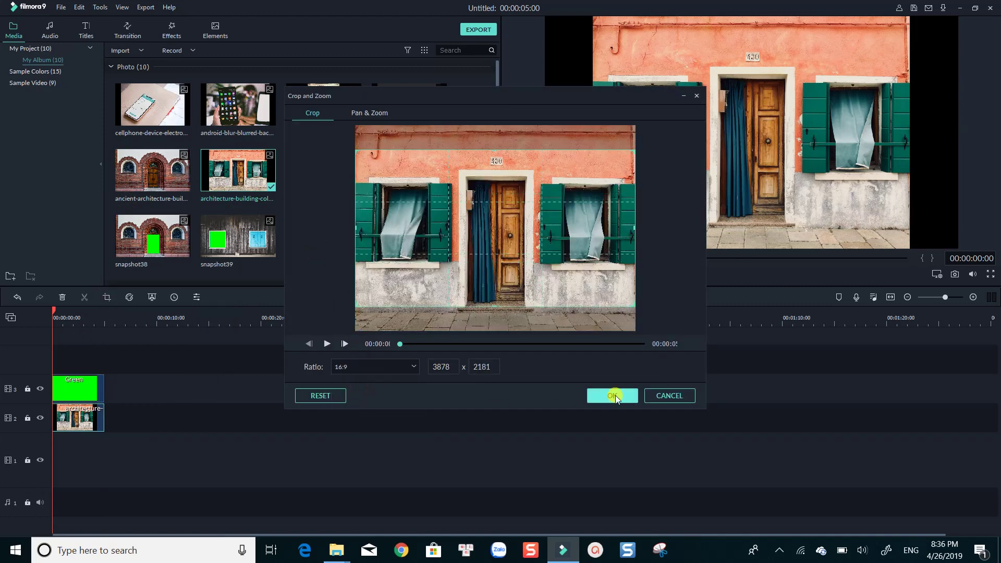
Step: Move and resize the green rectangle to cover the door of the orange house, and take a snapshot of the frame
{"action": "left_click_drag", "start_coordinate": [637, 167], "coordinate": [798, 101]}
{"action": "left_click_drag", "start_coordinate": [751, 145], "coordinate": [751, 240]}
{"action": "left_click", "coordinate": [695, 413]}
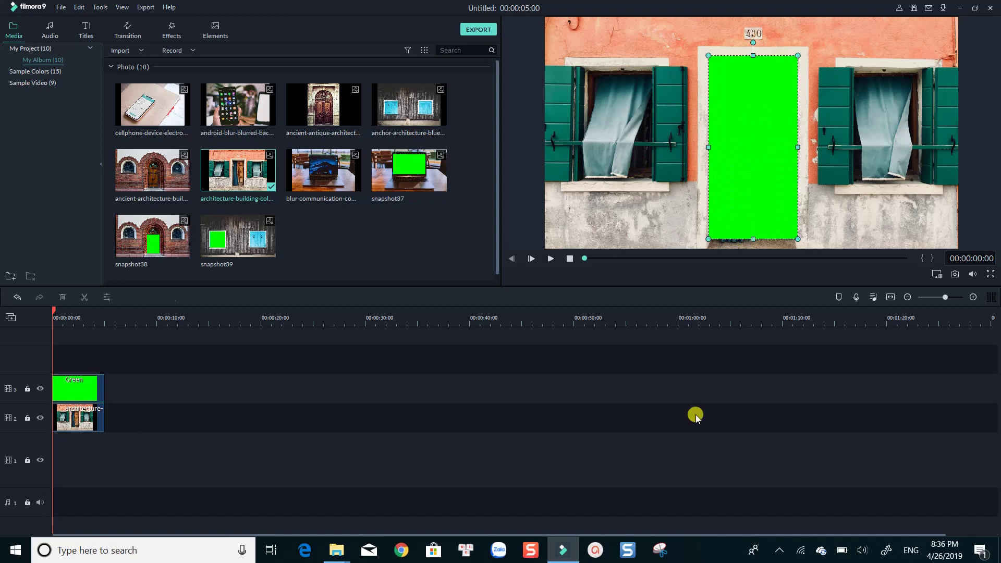
{"action": "left_click", "coordinate": [954, 274]}
Step: Delete both the green rectangle clip and the architecture-building photo from the timeline
{"action": "left_click_drag", "start_coordinate": [123, 449], "coordinate": [55, 354]}
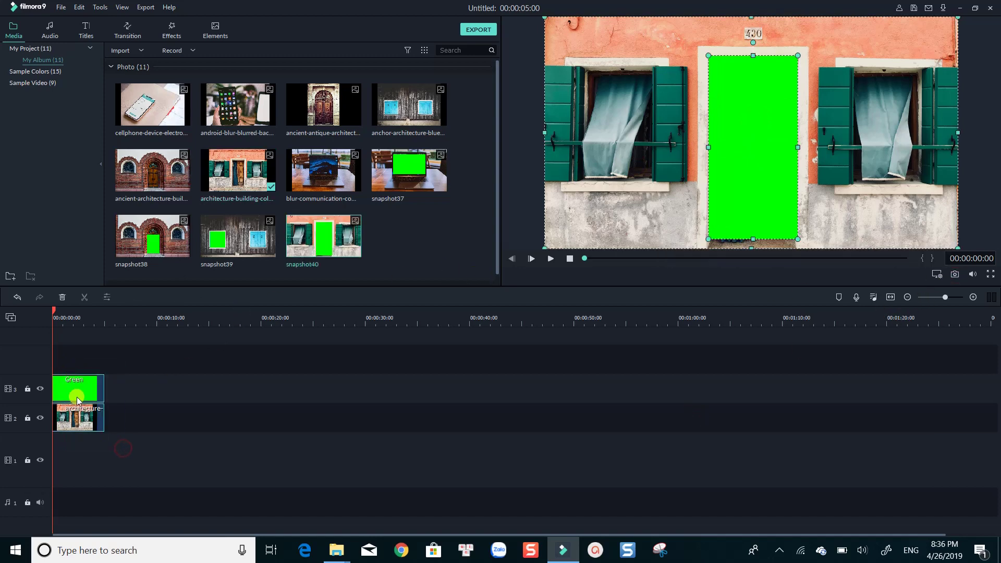
{"action": "right_click", "coordinate": [76, 406]}
{"action": "left_click", "coordinate": [93, 439]}
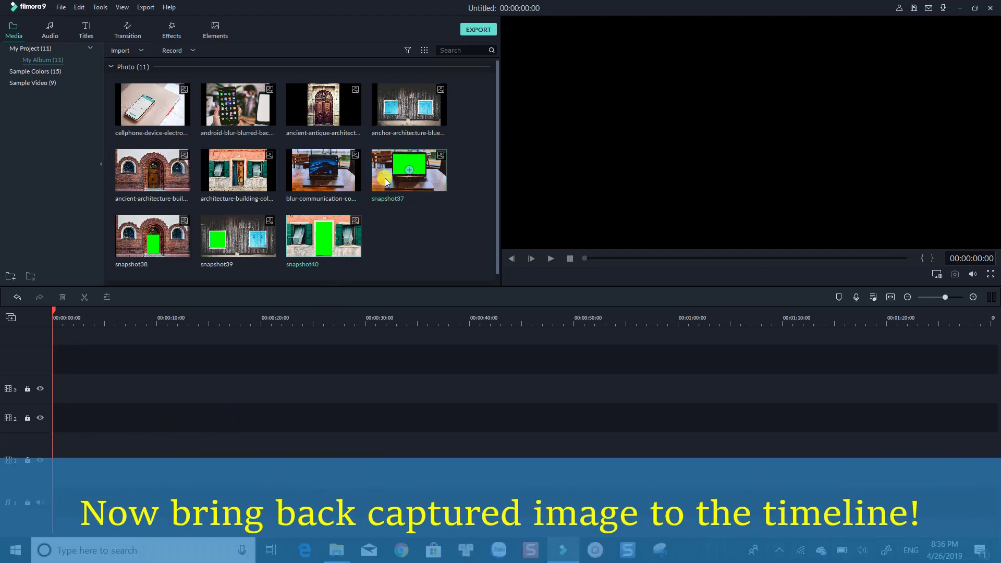
Step: Place snapshot37 at the start of track 3 and extend the clip to 9 seconds
{"action": "left_click_drag", "start_coordinate": [384, 181], "coordinate": [39, 399]}
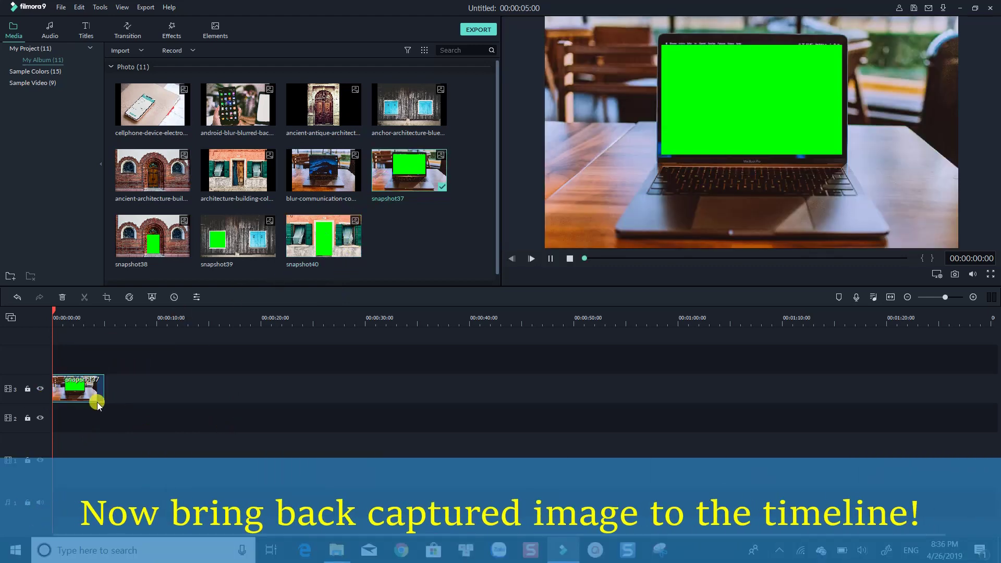
{"action": "left_click_drag", "start_coordinate": [105, 389], "coordinate": [147, 381]}
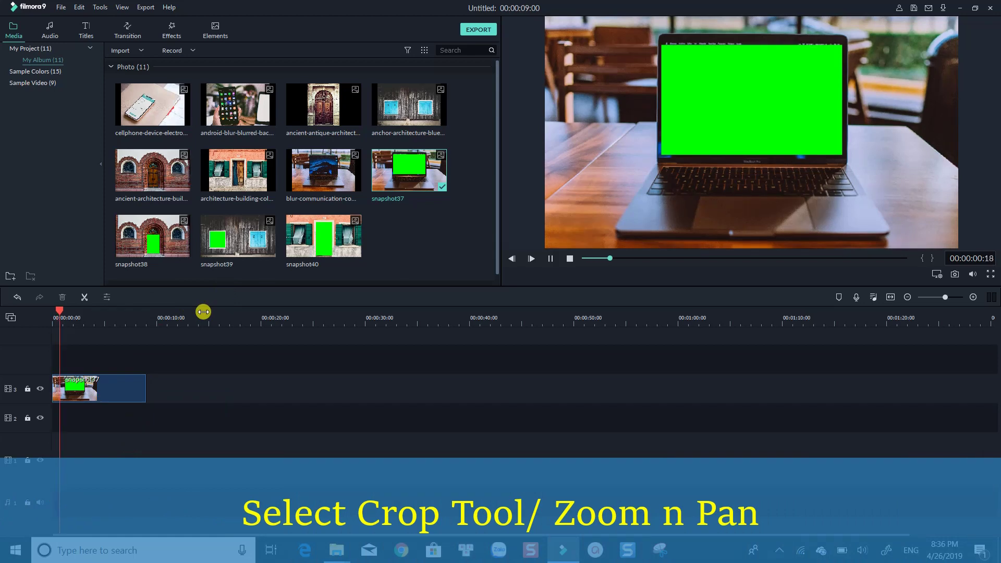
Step: Set up a Pan & Zoom on the snapshot37 clip, shrinking its End frame to 823 x 463 inside the green laptop screen
{"action": "left_click", "coordinate": [81, 384]}
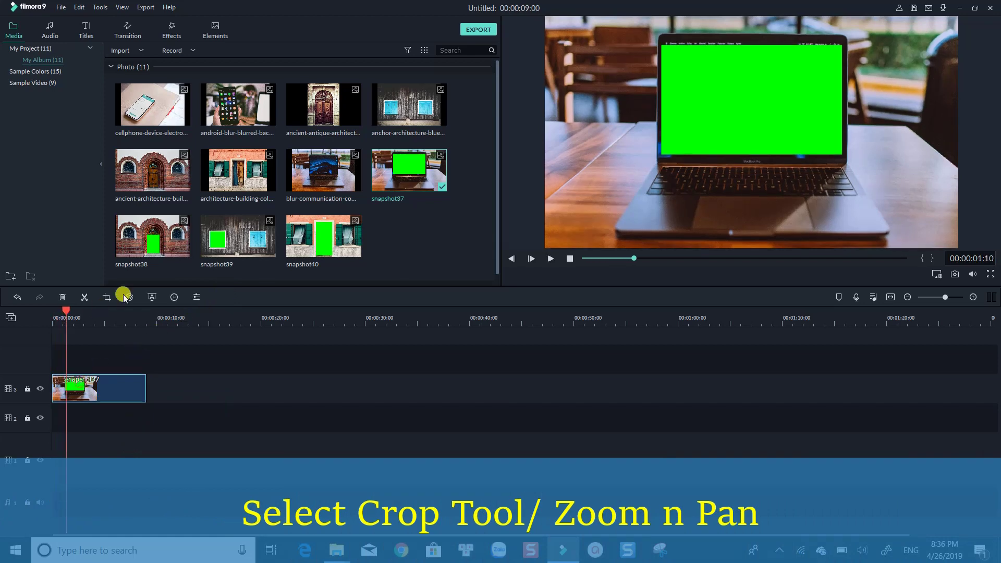
{"action": "left_click", "coordinate": [108, 296]}
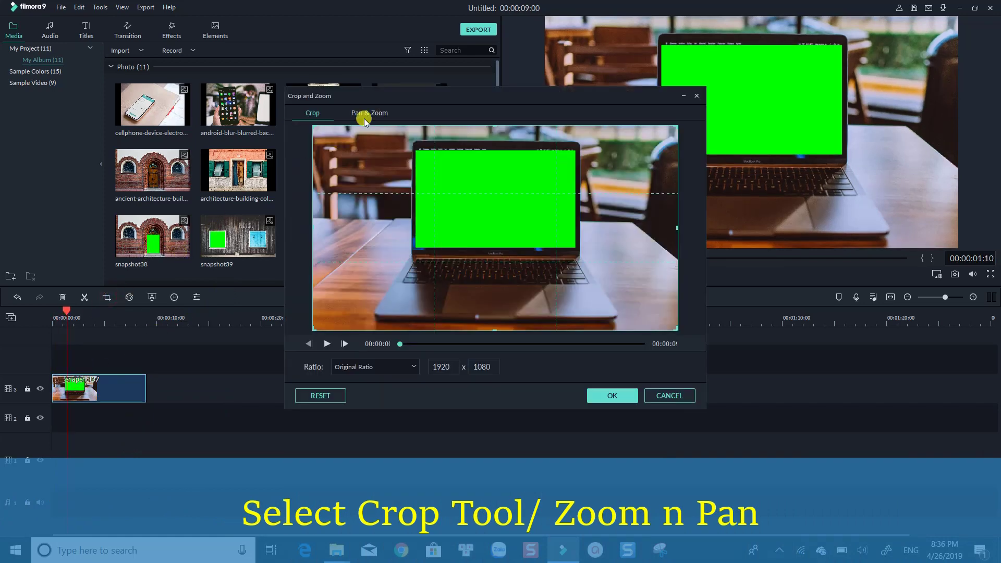
{"action": "left_click", "coordinate": [368, 114]}
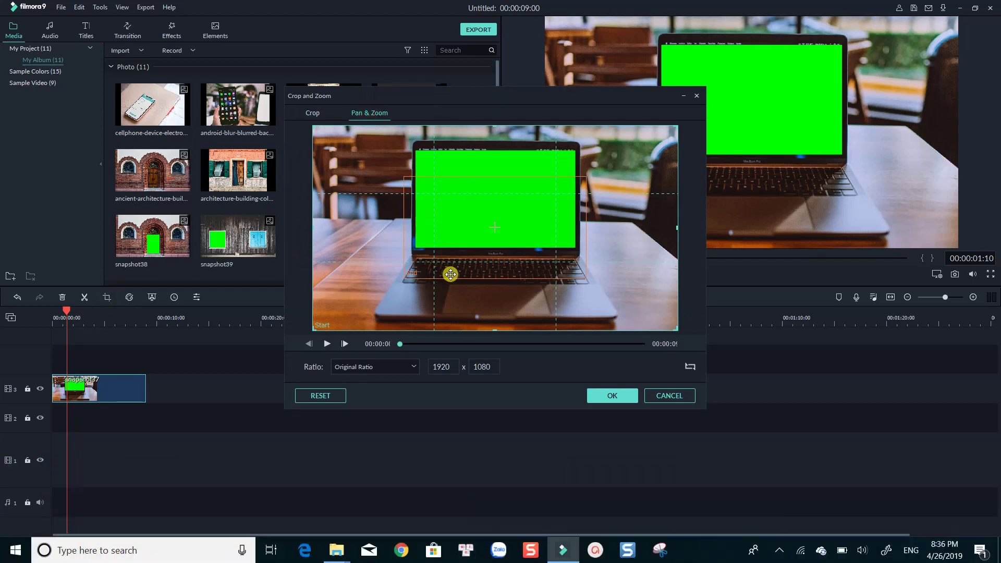
{"action": "left_click", "coordinate": [448, 277]}
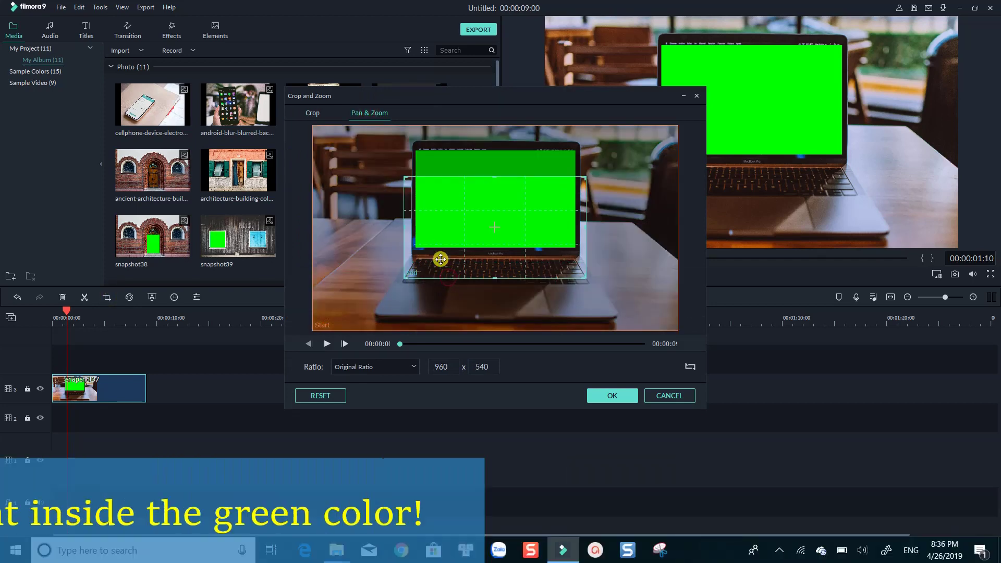
{"action": "left_click_drag", "start_coordinate": [461, 238], "coordinate": [446, 251]}
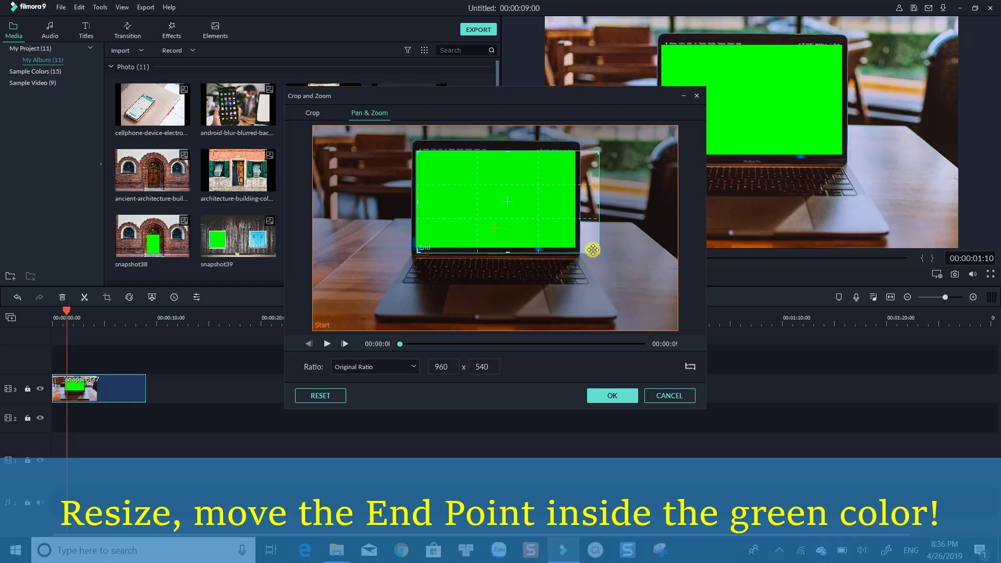
{"action": "left_click_drag", "start_coordinate": [596, 253], "coordinate": [573, 238]}
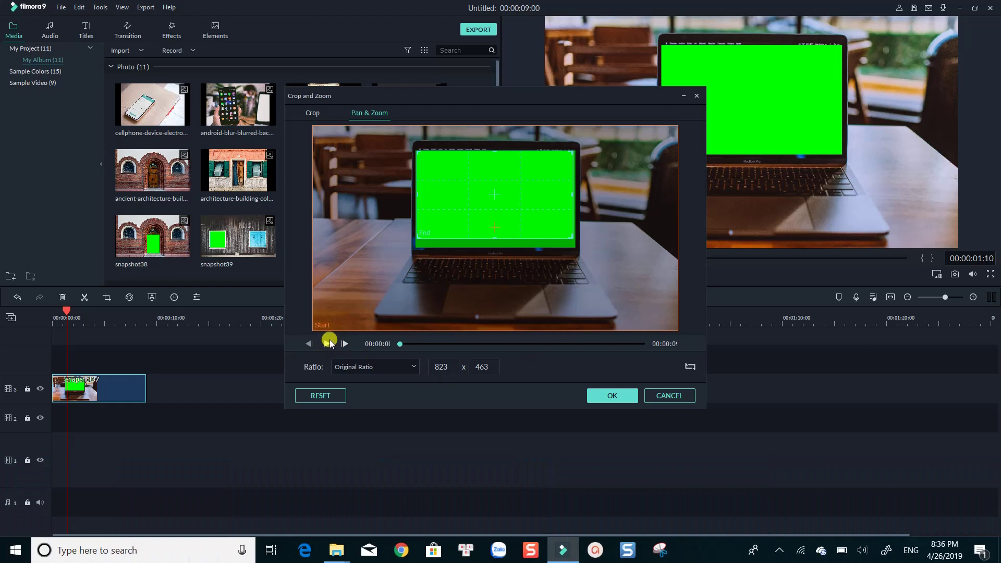
Step: Preview the pan and zoom, then apply it with the 16:9 ratio
{"action": "left_click", "coordinate": [327, 343]}
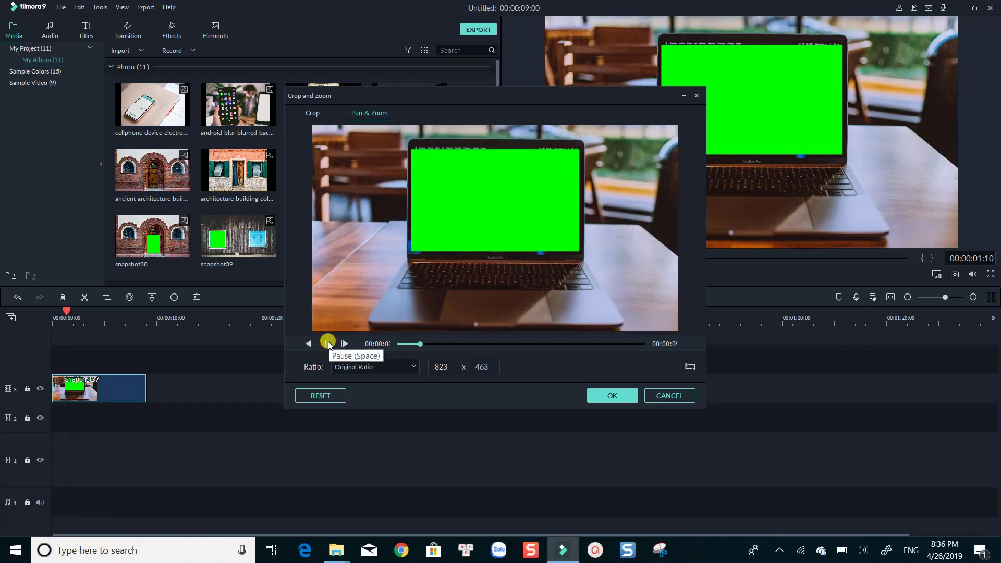
{"action": "left_click", "coordinate": [364, 367]}
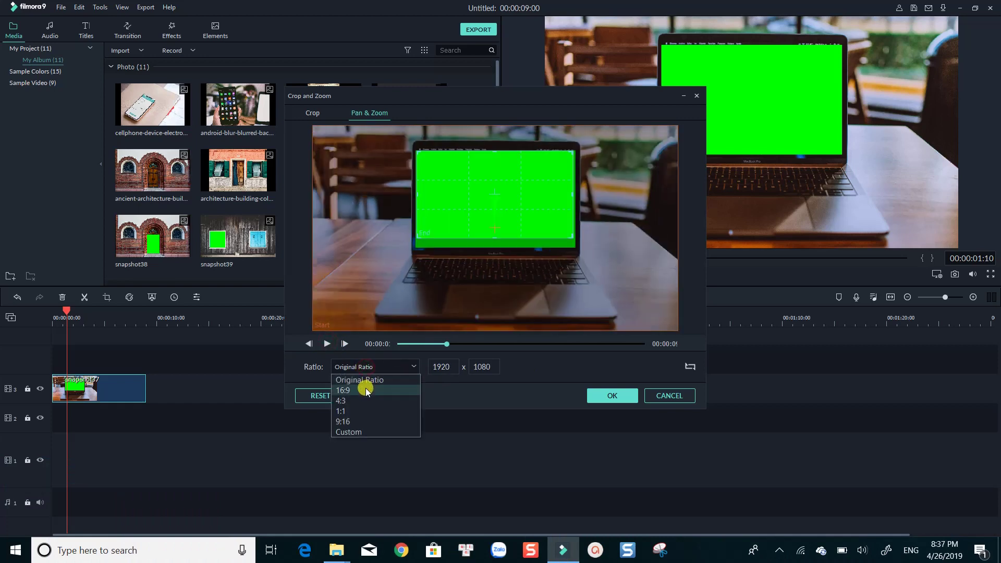
{"action": "left_click", "coordinate": [365, 384]}
{"action": "left_click", "coordinate": [607, 395]}
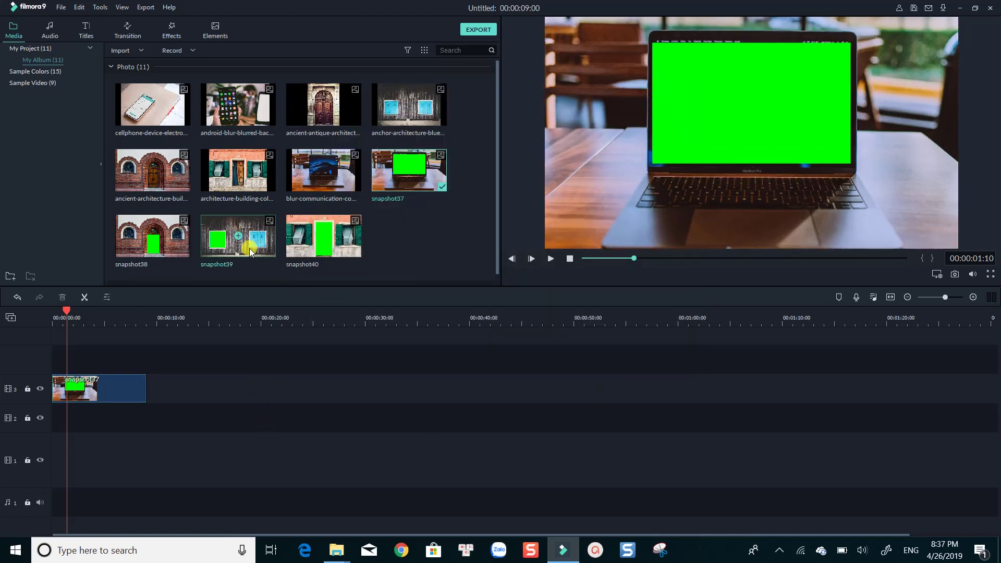
Step: Place snapshot39 on track 2 and snapshot38 on track 1 from the timeline start, extending them to 00:00:13:18 and 00:00:18:12
{"action": "left_click_drag", "start_coordinate": [248, 252], "coordinate": [194, 412]}
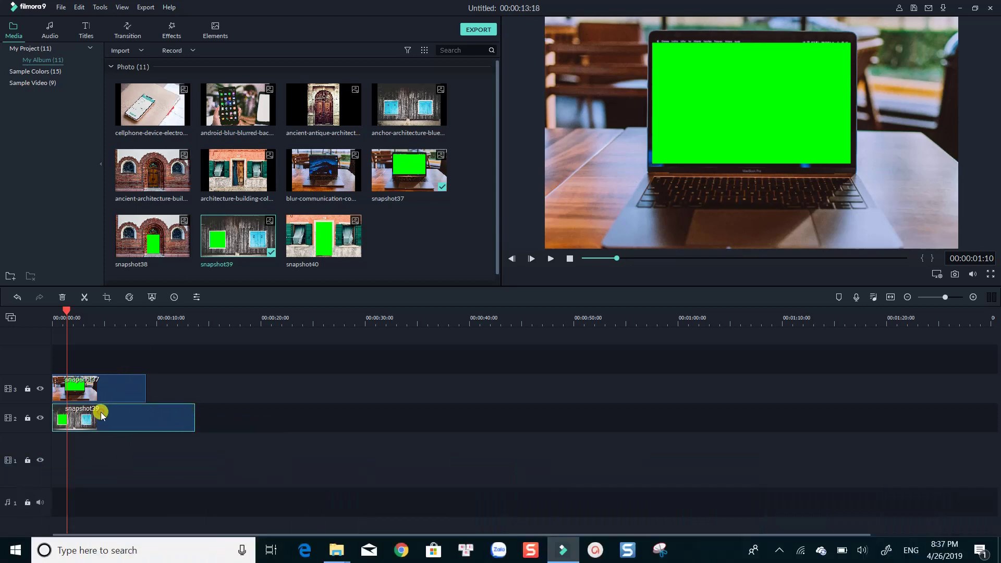
{"action": "left_click", "coordinate": [86, 386]}
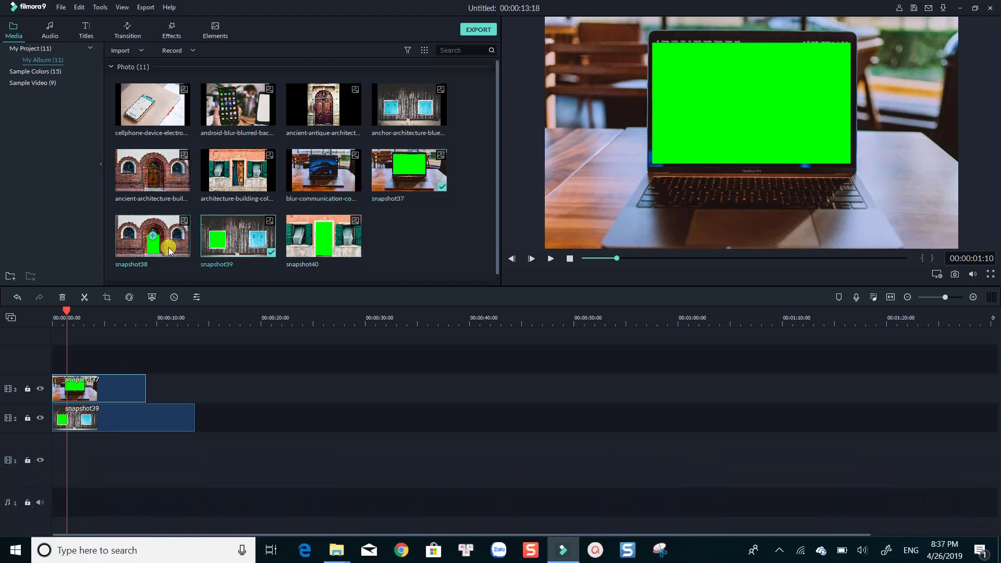
{"action": "left_click_drag", "start_coordinate": [170, 246], "coordinate": [44, 449]}
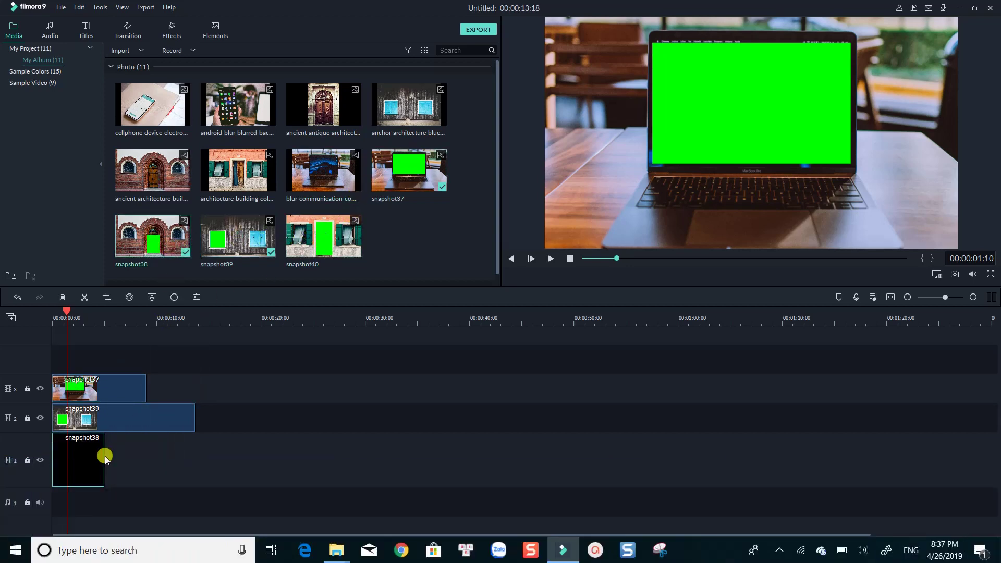
{"action": "left_click_drag", "start_coordinate": [103, 456], "coordinate": [244, 452]}
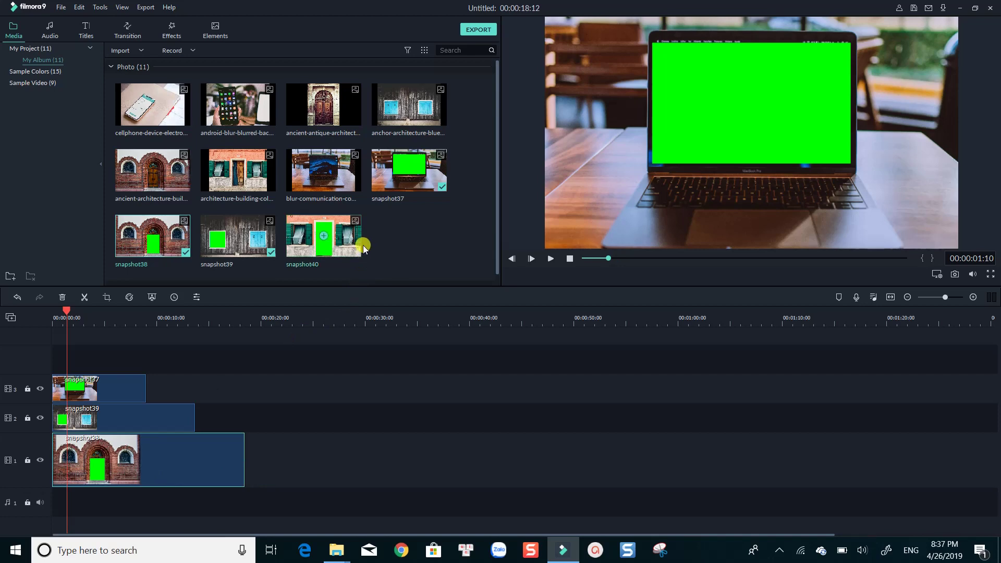
Step: Place snapshot40 on track 1 beyond the end of snapshot38 and add a fourth video track
{"action": "left_click", "coordinate": [351, 249]}
{"action": "left_click_drag", "start_coordinate": [347, 249], "coordinate": [277, 475]}
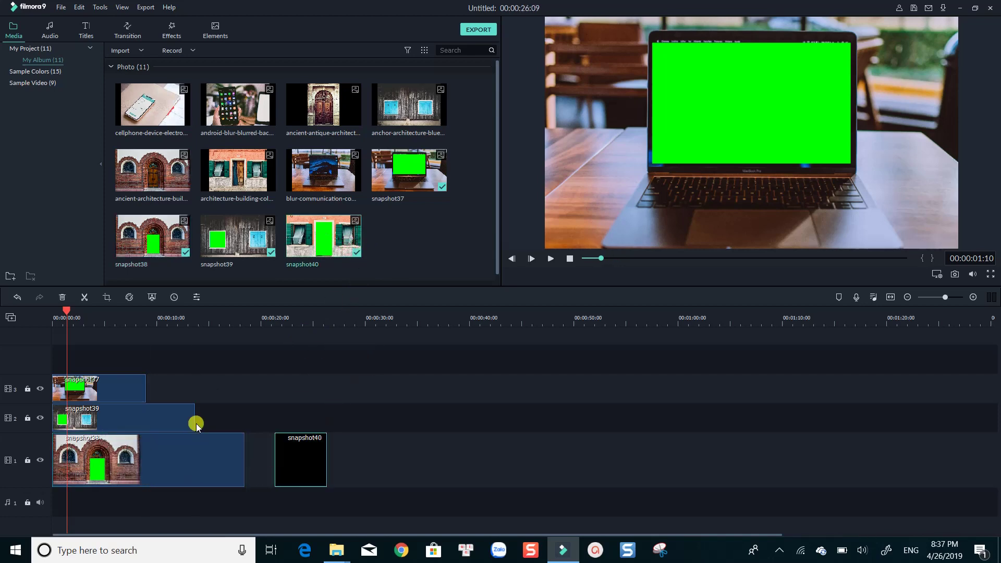
{"action": "left_click", "coordinate": [16, 320]}
{"action": "left_click", "coordinate": [48, 331]}
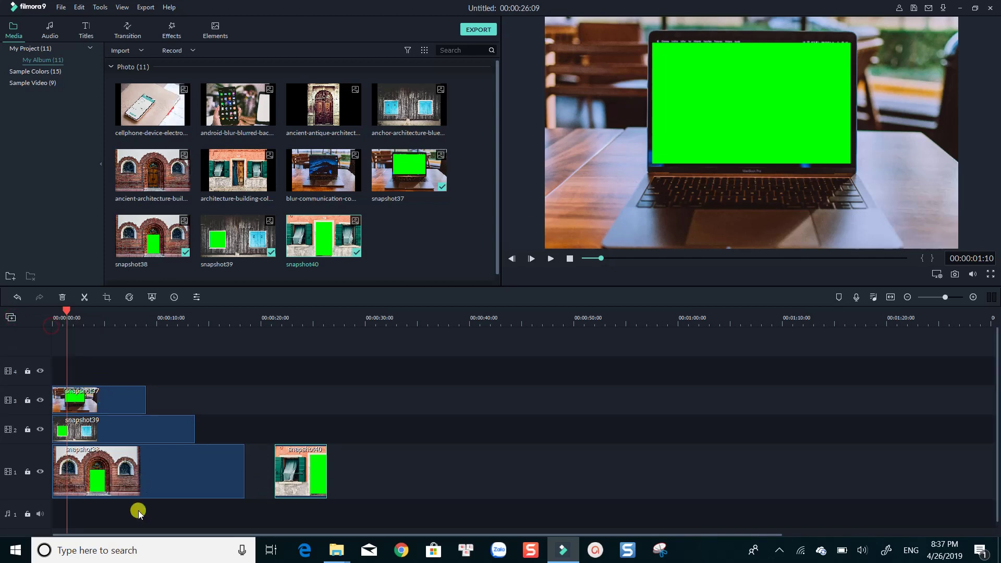
Step: Move the other three clips up to tracks 3 to 5, and put snapshot40 at the start of track 2, extended to 00:00:25:15
{"action": "left_click_drag", "start_coordinate": [138, 513], "coordinate": [126, 413]}
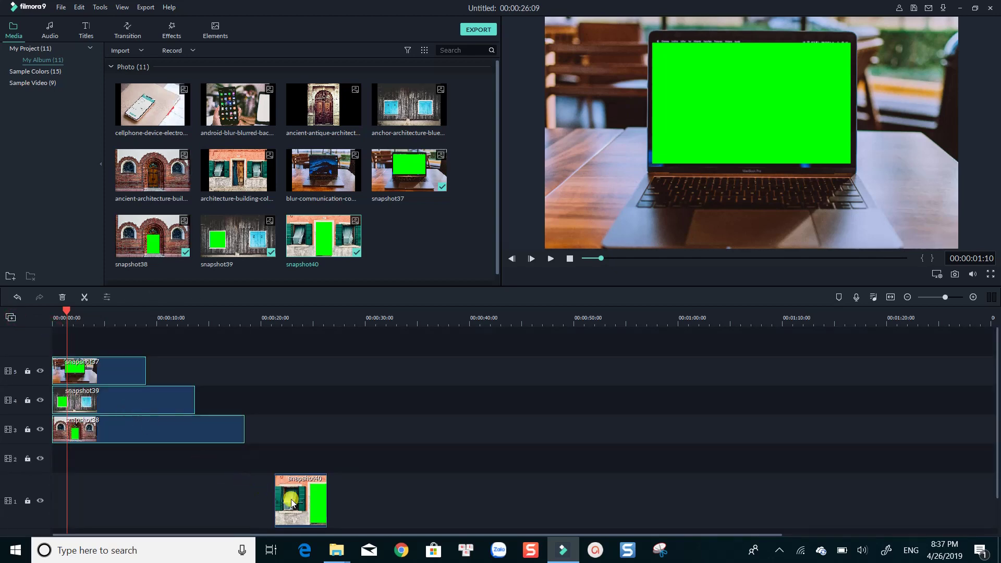
{"action": "left_click_drag", "start_coordinate": [286, 495], "coordinate": [318, 457]}
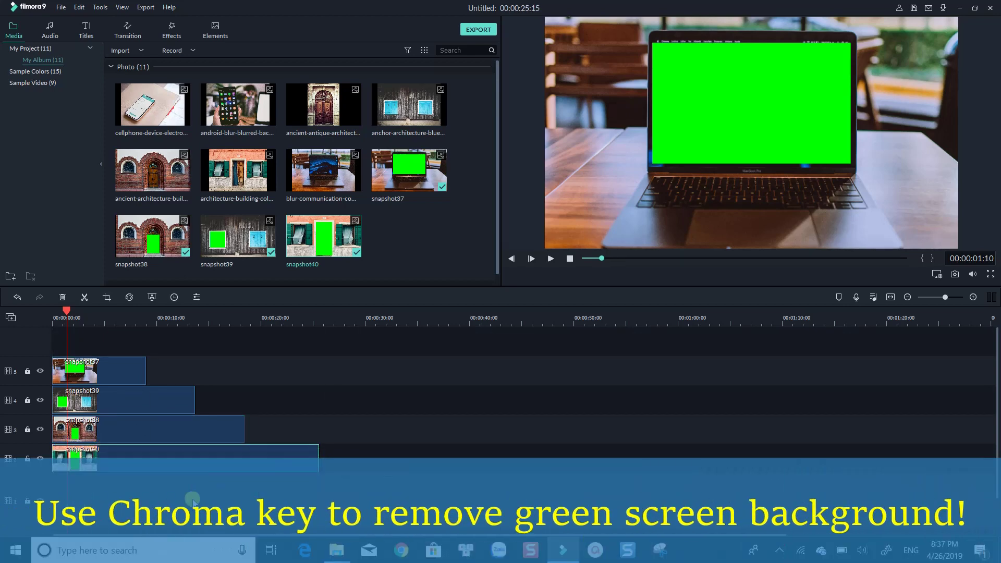
Step: Enable Chroma Key on the snapshot37 and snapshot39 clips to remove their green areas
{"action": "left_click", "coordinate": [77, 376]}
{"action": "double_click", "coordinate": [76, 376]}
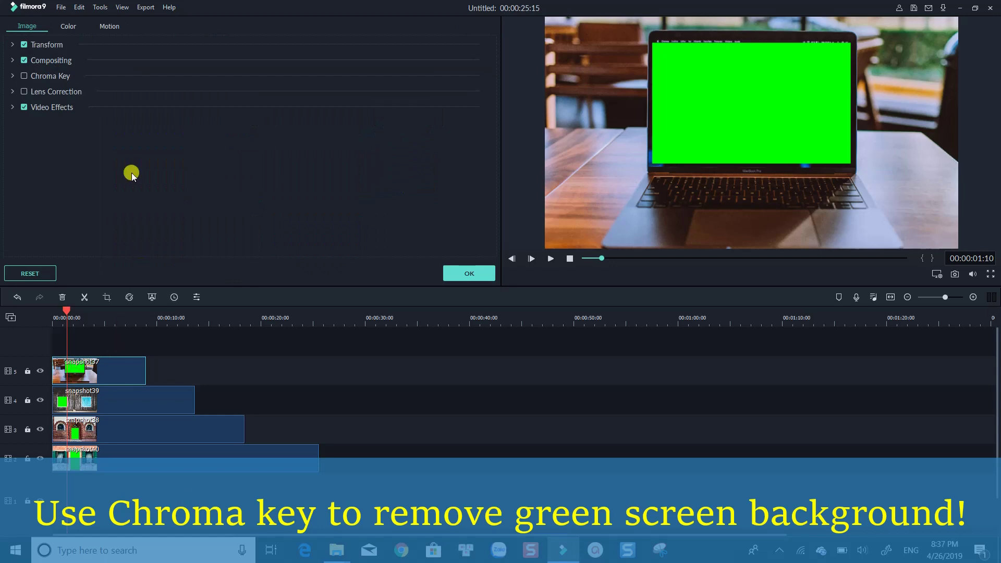
{"action": "left_click", "coordinate": [25, 76]}
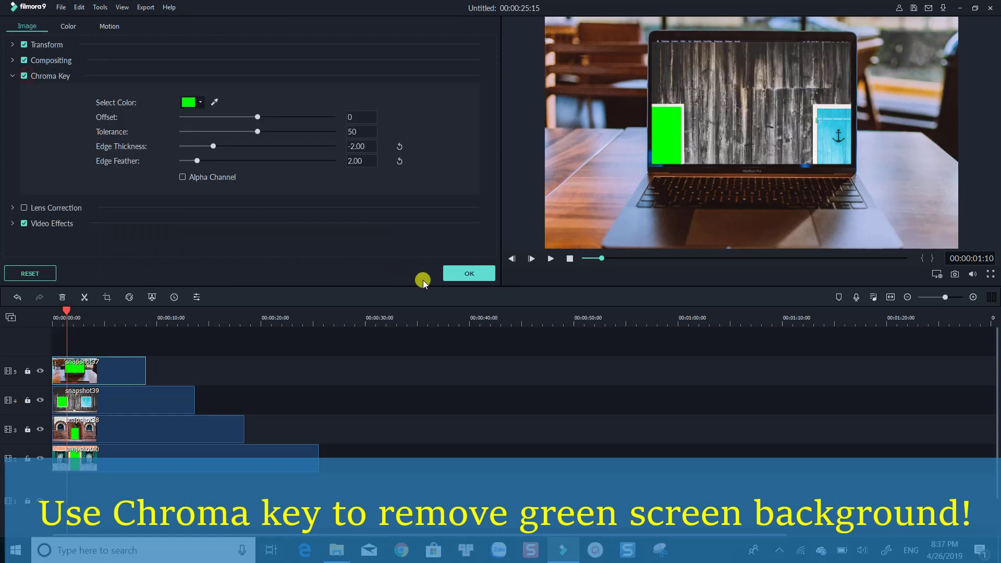
{"action": "left_click", "coordinate": [458, 276]}
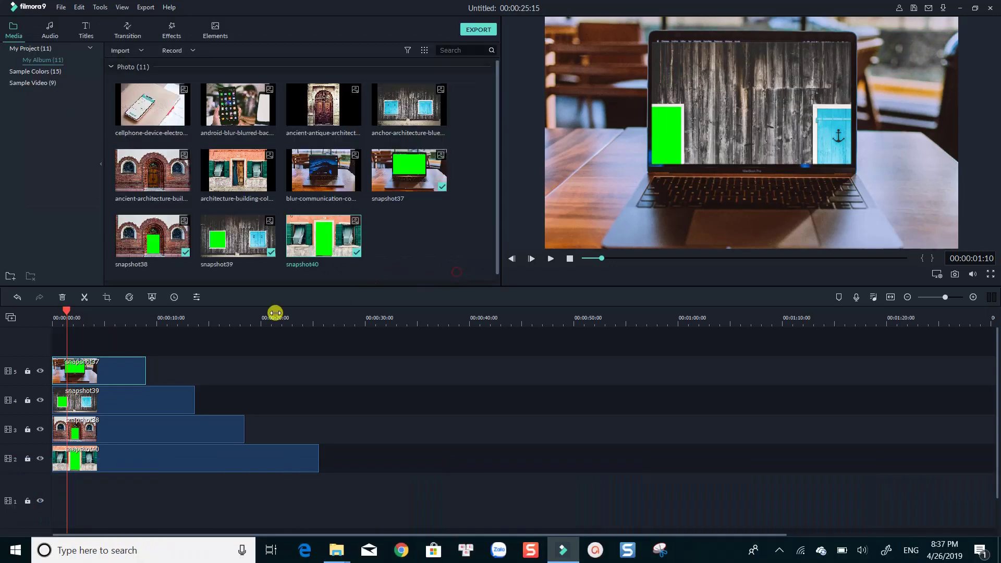
{"action": "double_click", "coordinate": [94, 402]}
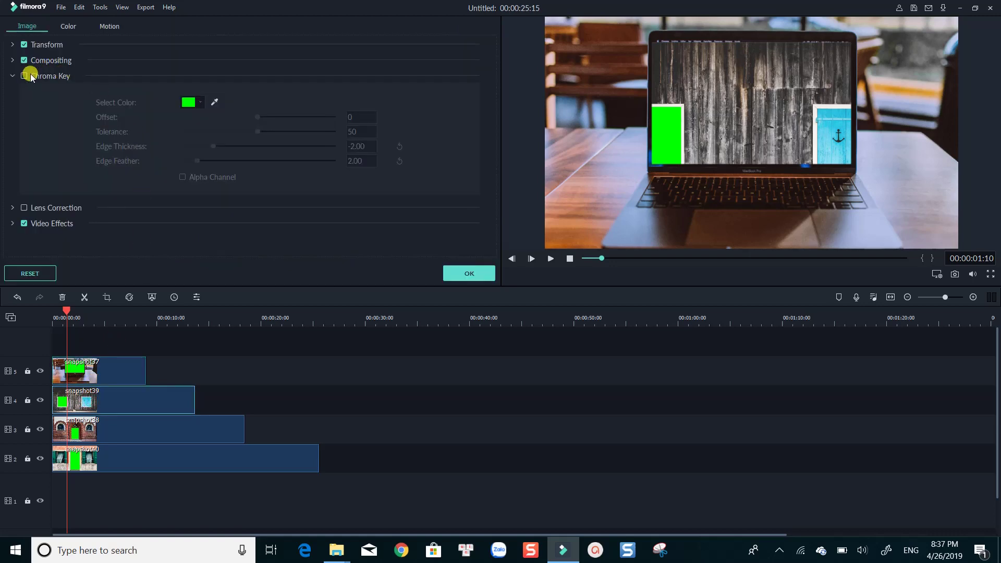
{"action": "left_click", "coordinate": [25, 76]}
{"action": "left_click", "coordinate": [469, 273]}
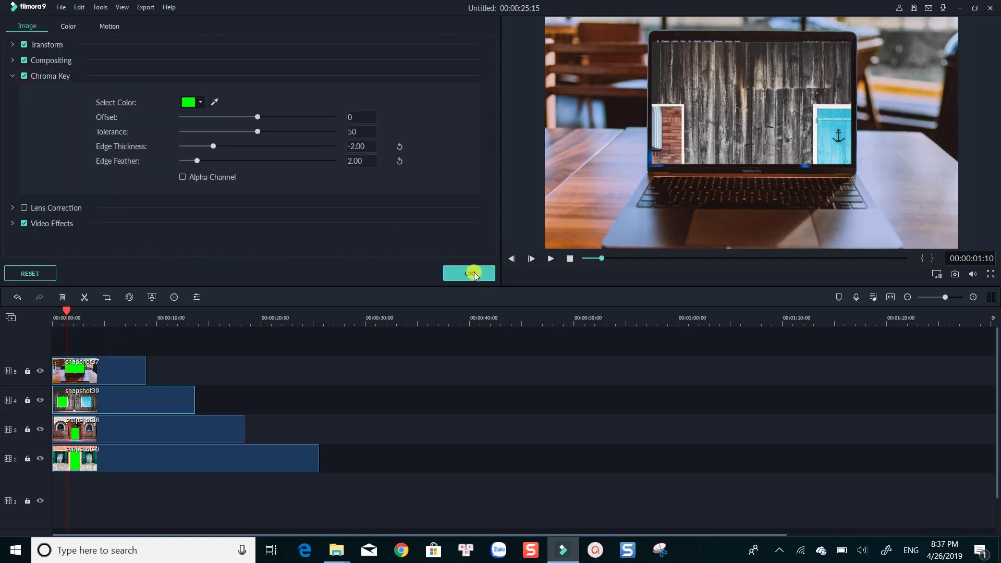
Step: Enable Chroma Key on the snapshot38 and snapshot40 clips to remove their green areas
{"action": "double_click", "coordinate": [80, 428]}
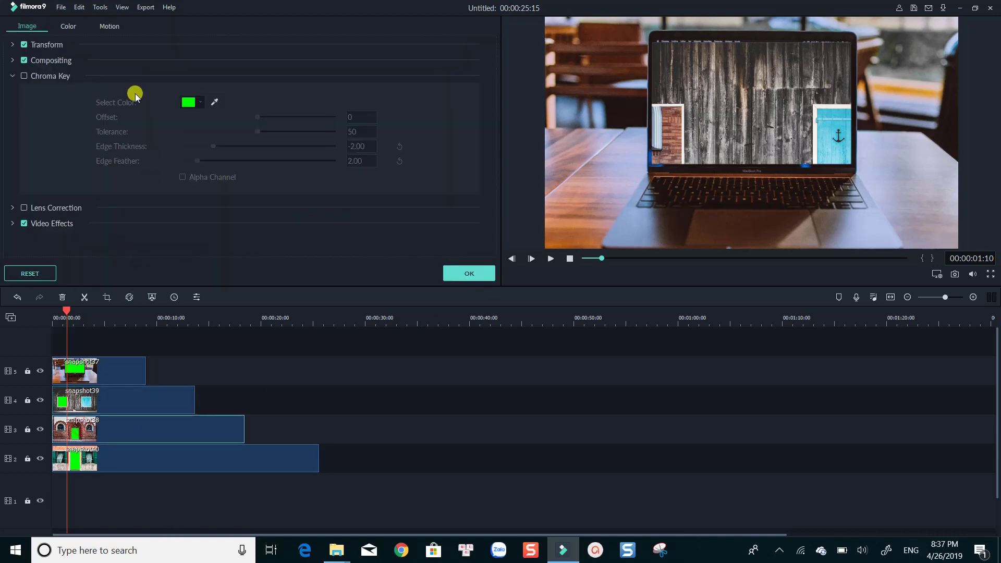
{"action": "left_click", "coordinate": [25, 76]}
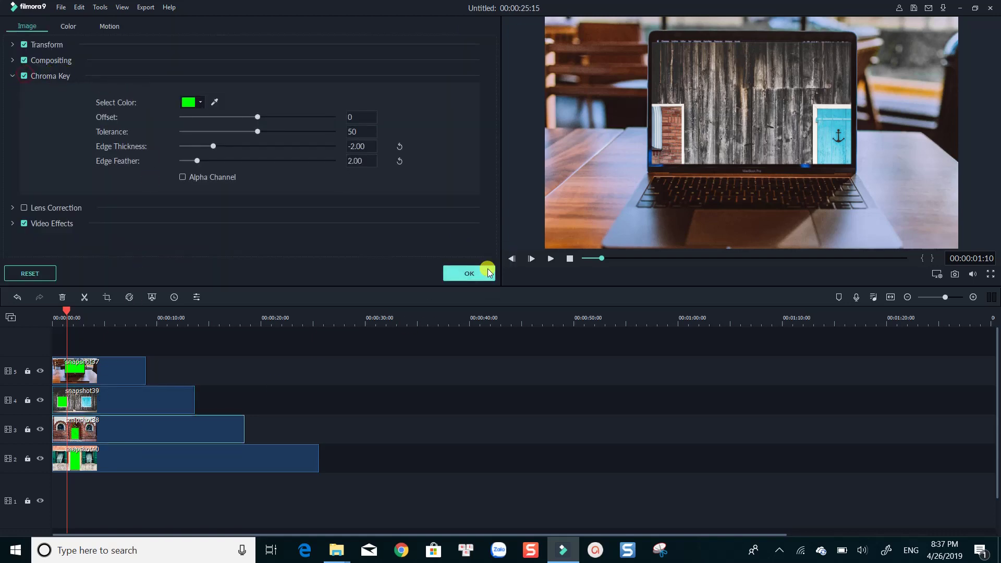
{"action": "left_click", "coordinate": [479, 272]}
{"action": "double_click", "coordinate": [111, 447]}
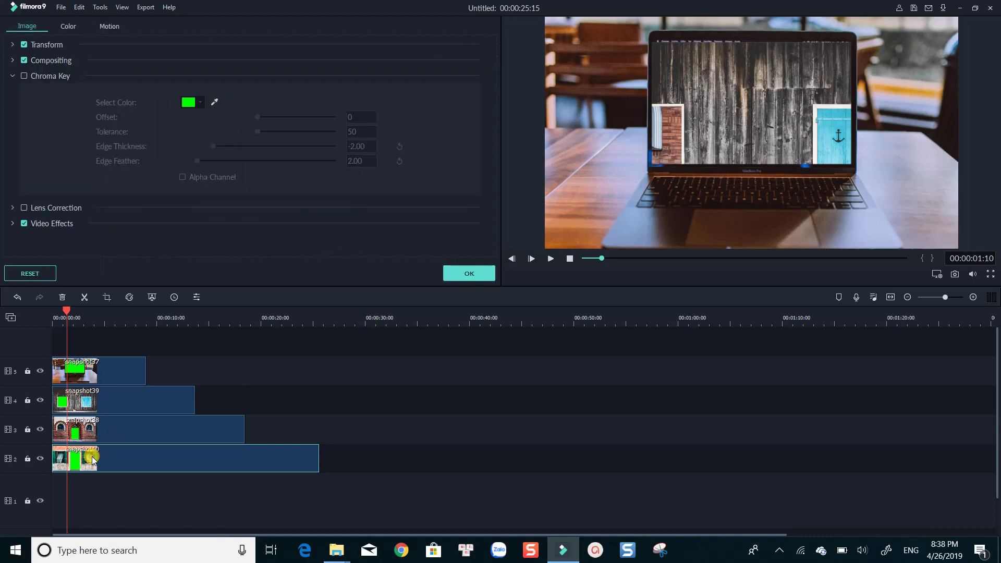
{"action": "left_click", "coordinate": [24, 76]}
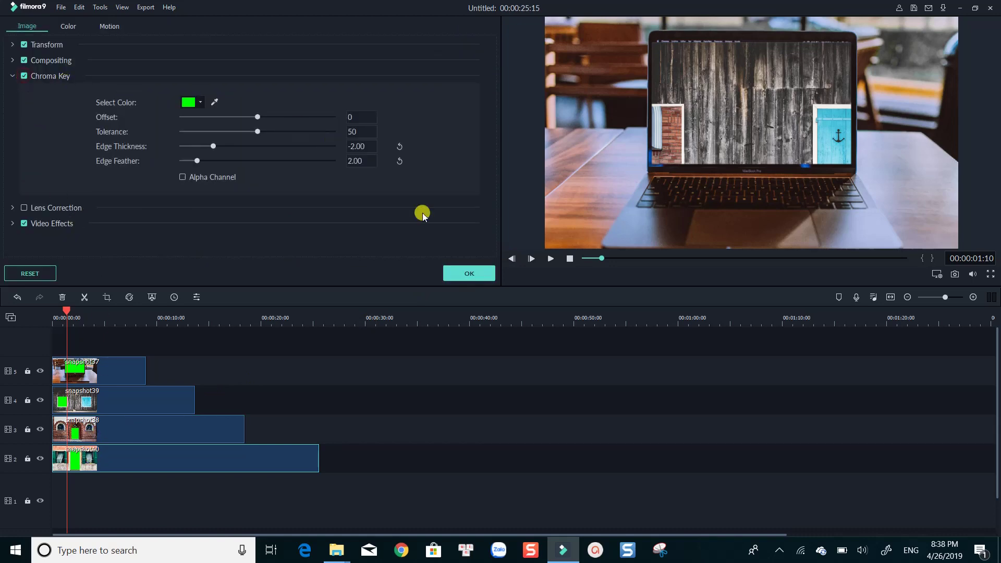
{"action": "left_click", "coordinate": [467, 272]}
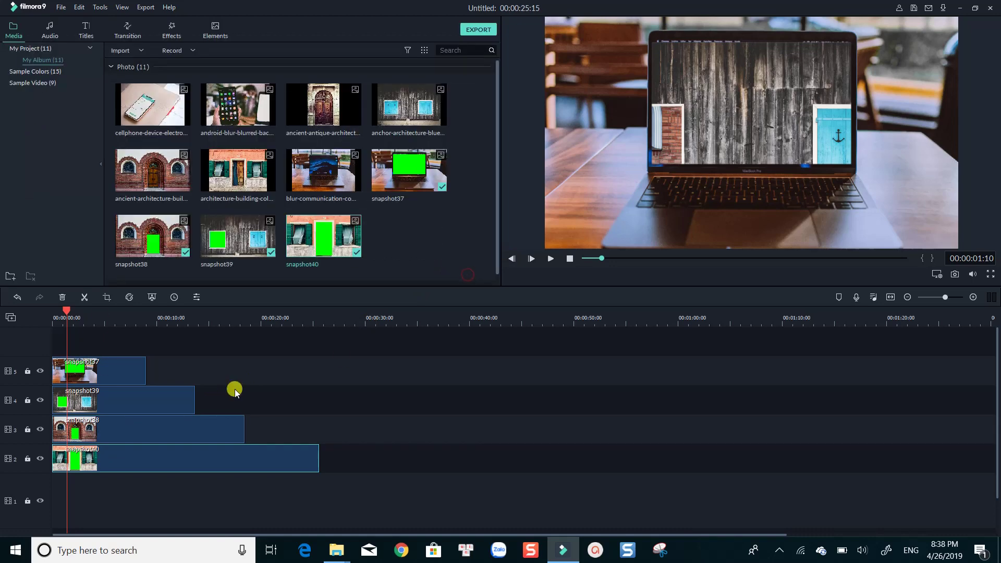
Step: Select the snapshot37 clip and return the playhead to the start of the timeline
{"action": "left_click", "coordinate": [84, 373]}
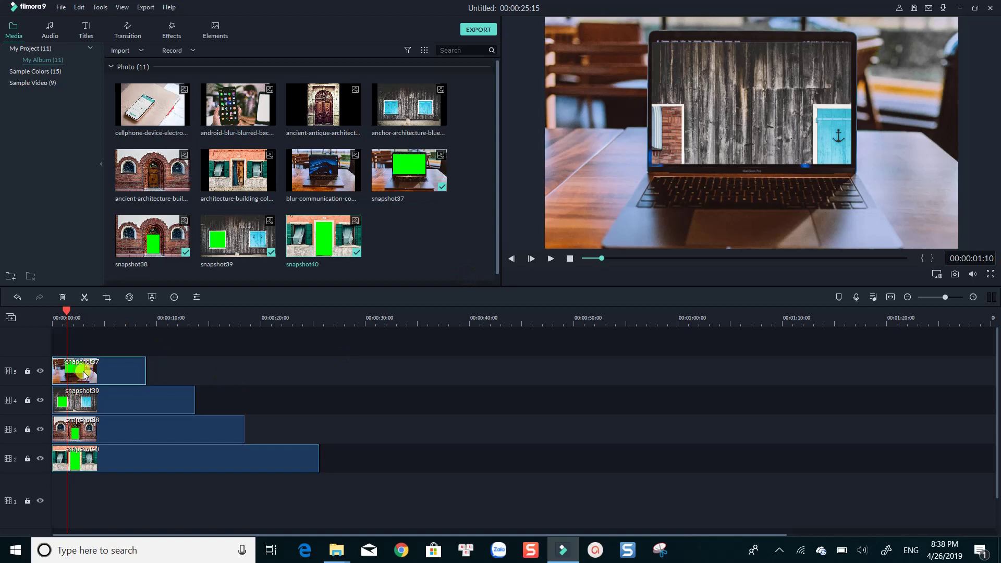
{"action": "left_click_drag", "start_coordinate": [69, 309], "coordinate": [47, 313]}
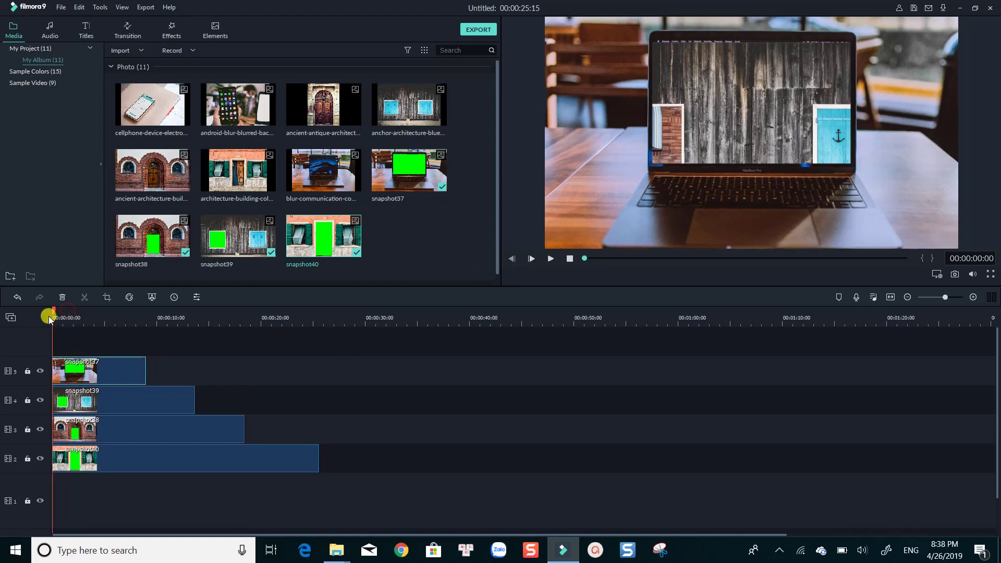
Step: Play the timeline up to 00:00:10:10 and trim the snapshot39 clip on track 4 to end at that point
{"action": "key", "text": "space"}
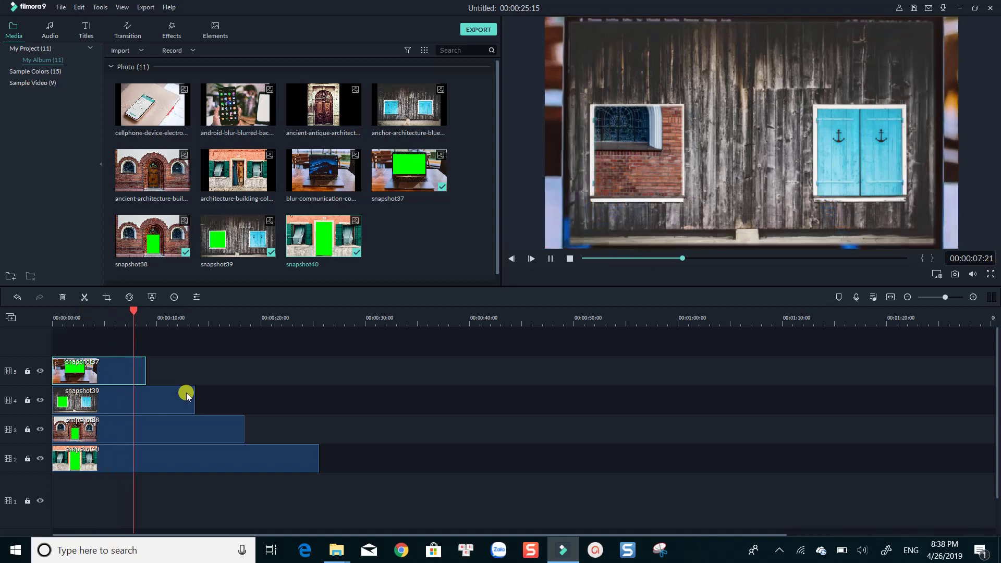
{"action": "key", "text": "space"}
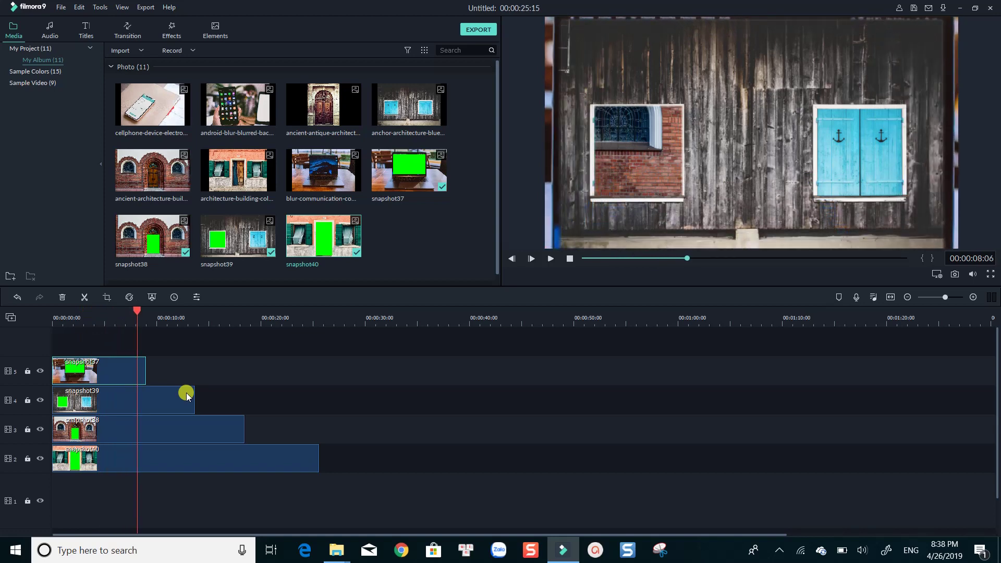
{"action": "key", "text": "space"}
{"action": "left_click", "coordinate": [174, 348]}
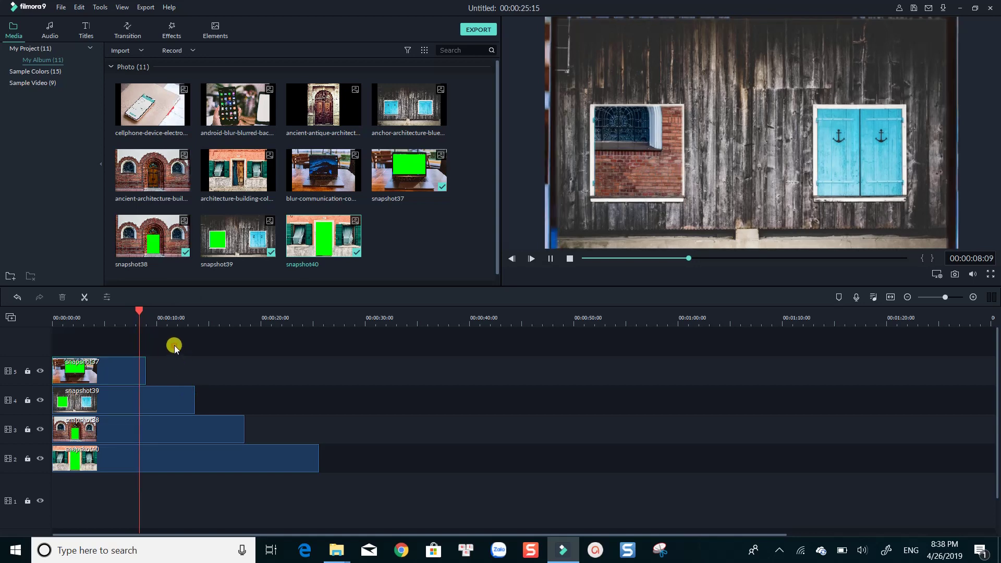
{"action": "key", "text": "space"}
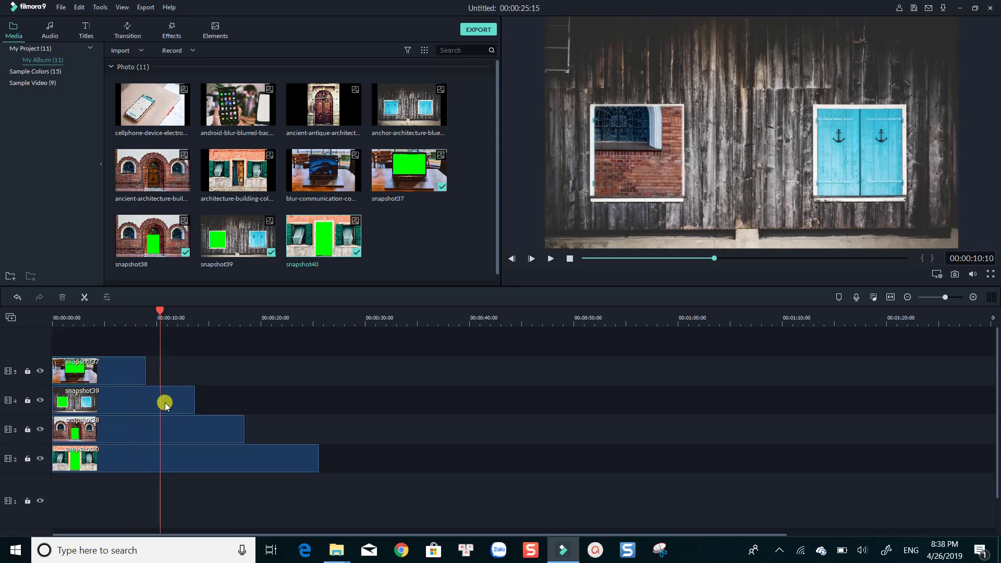
{"action": "left_click", "coordinate": [164, 404]}
{"action": "left_click_drag", "start_coordinate": [194, 405], "coordinate": [161, 405]}
Step: Copy the trimmed snapshot39 clip and paste the duplicate directly after it on track 4
{"action": "right_click", "coordinate": [131, 402]}
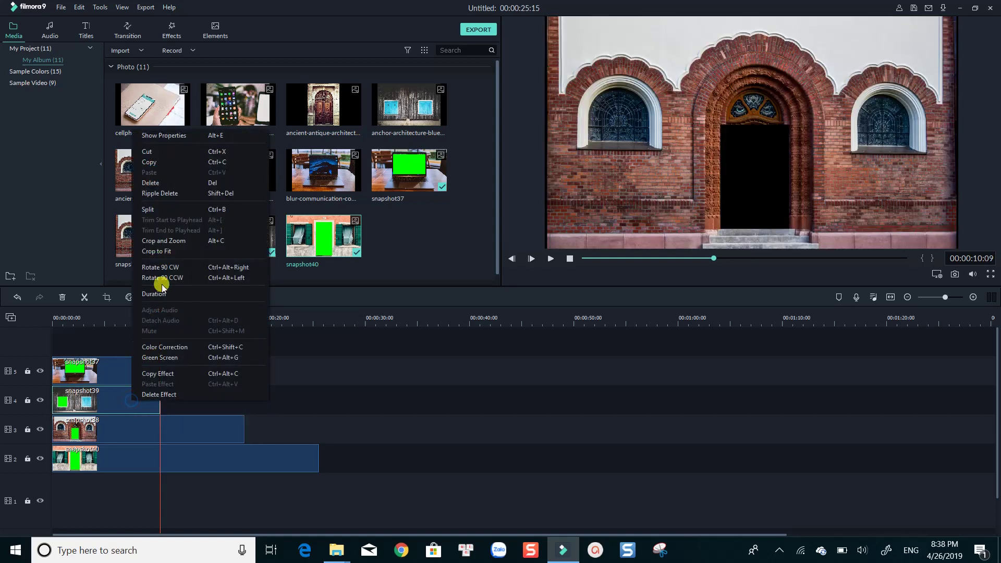
{"action": "left_click", "coordinate": [152, 159]}
{"action": "left_click", "coordinate": [192, 395]}
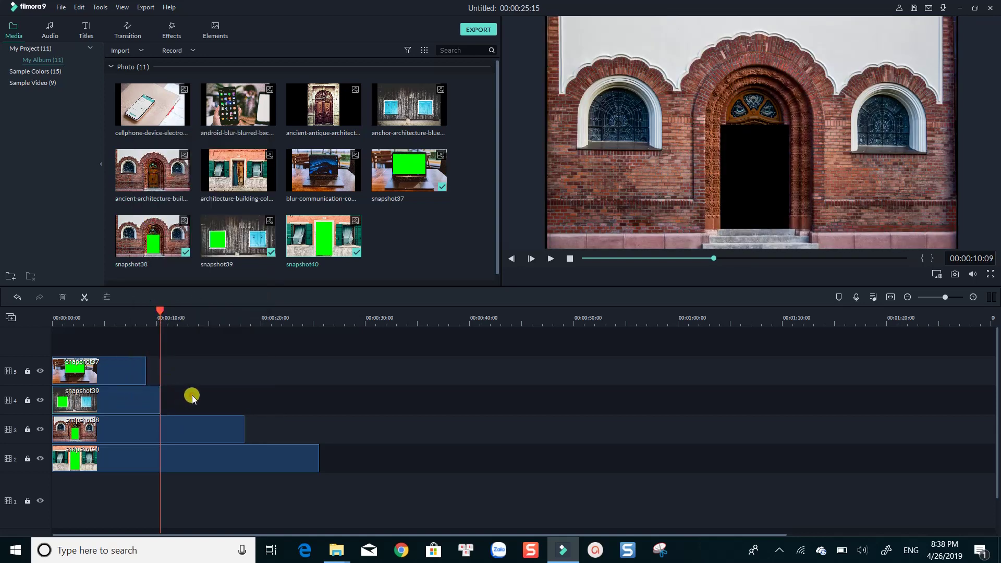
{"action": "key", "text": "ctrl+v"}
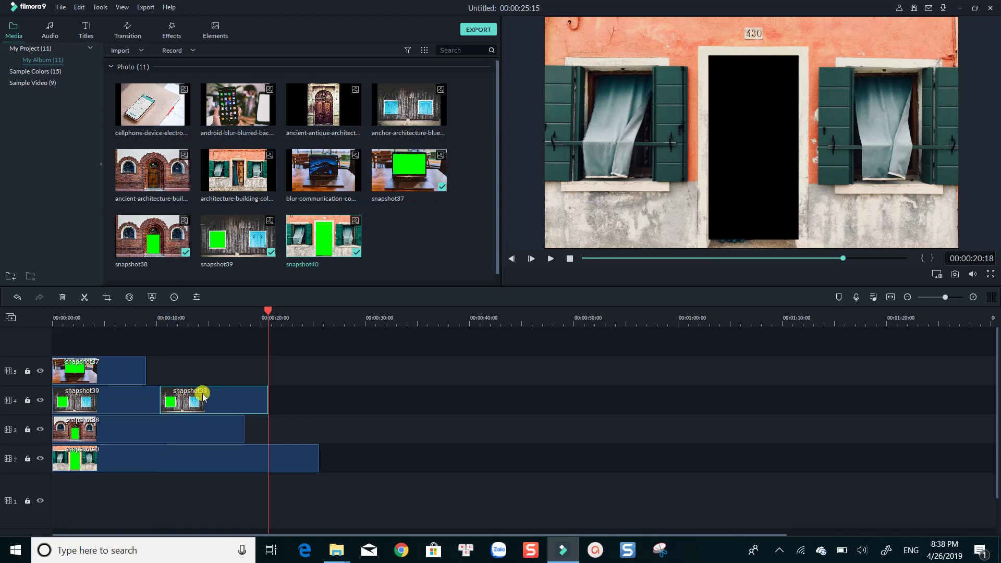
Step: Preview the playback across the junction between the two snapshot39 clips on track 4
{"action": "left_click", "coordinate": [155, 321]}
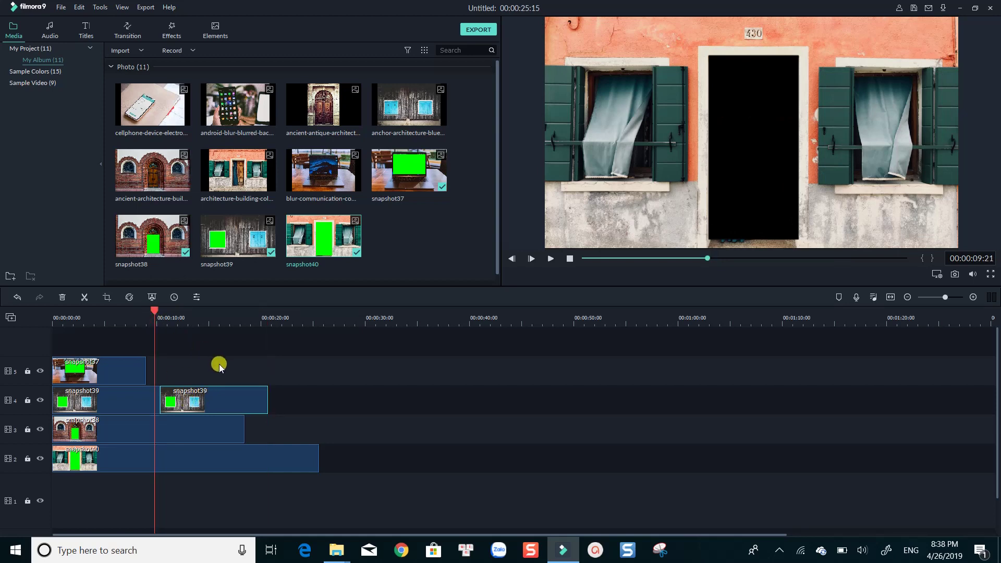
{"action": "key", "text": "space"}
{"action": "key", "text": "space"}
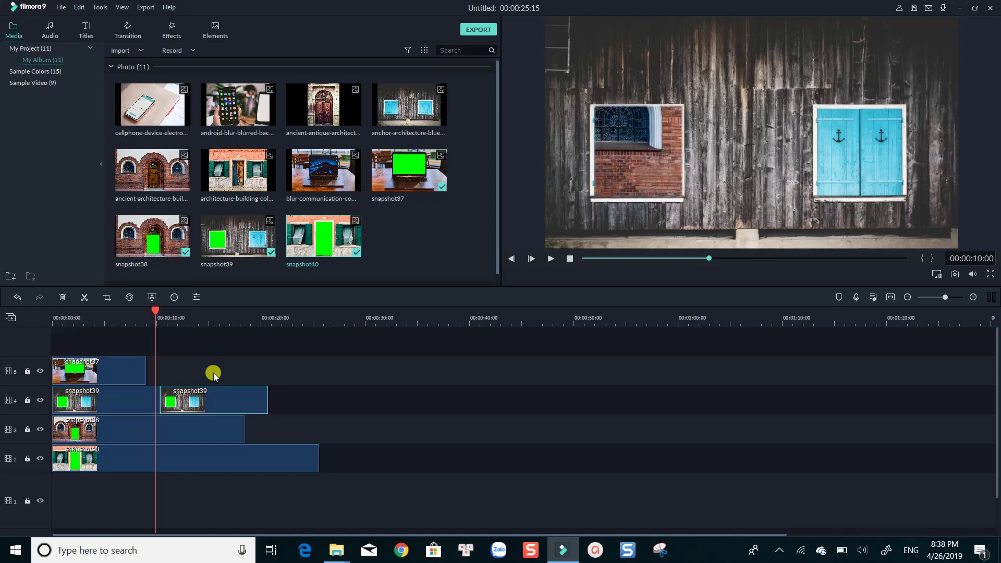
{"action": "left_click", "coordinate": [183, 360]}
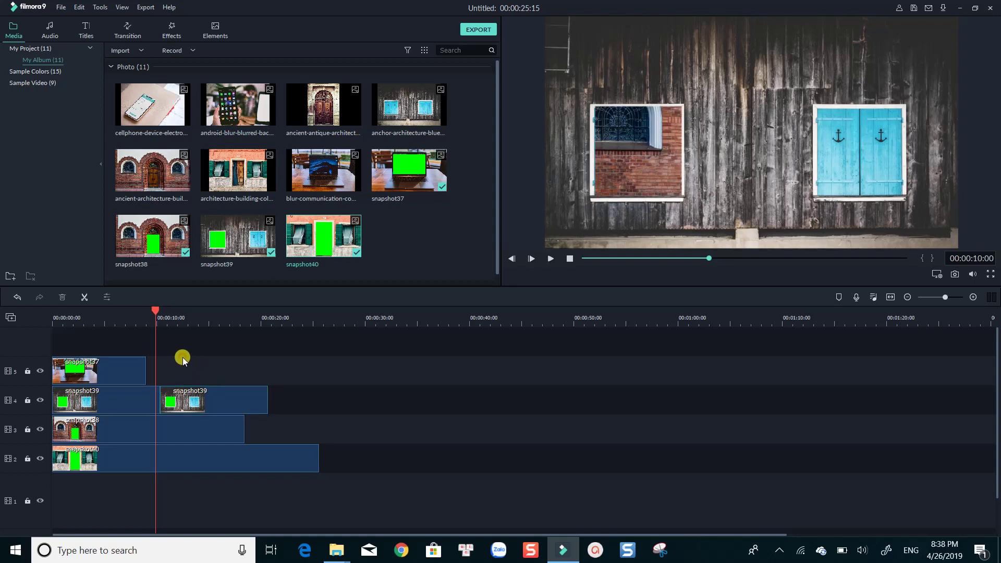
{"action": "key", "text": "space"}
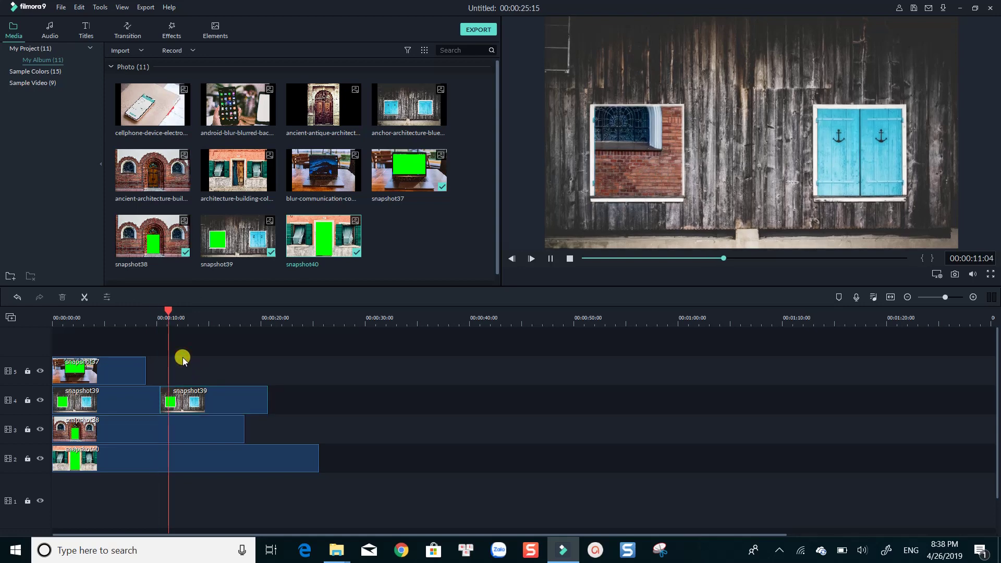
Step: Apply Pan & Zoom to the second snapshot39 clip at a 16:9 ratio, with a 391 x 220 end frame inside the keyed-out window
{"action": "left_click", "coordinate": [194, 395]}
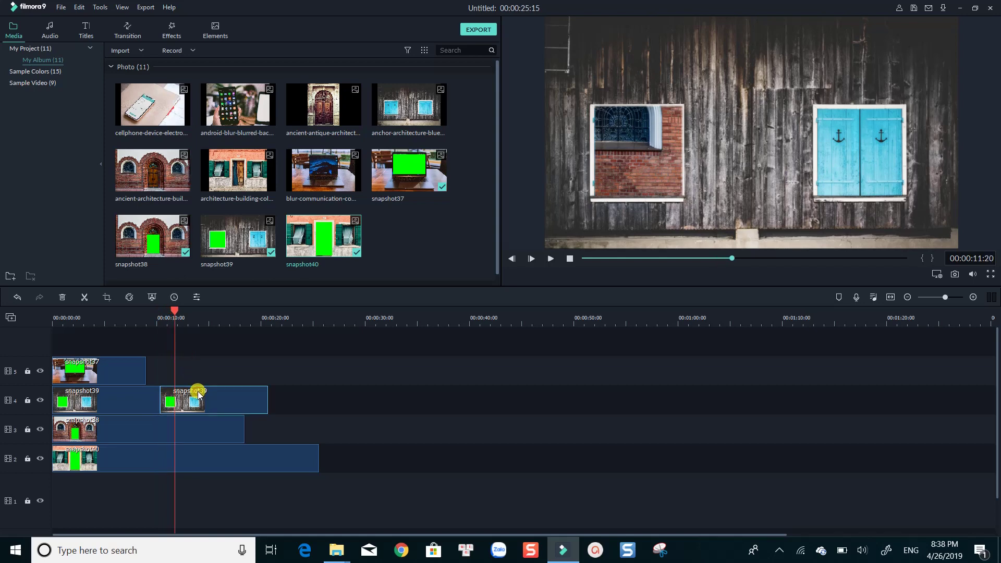
{"action": "left_click", "coordinate": [108, 298]}
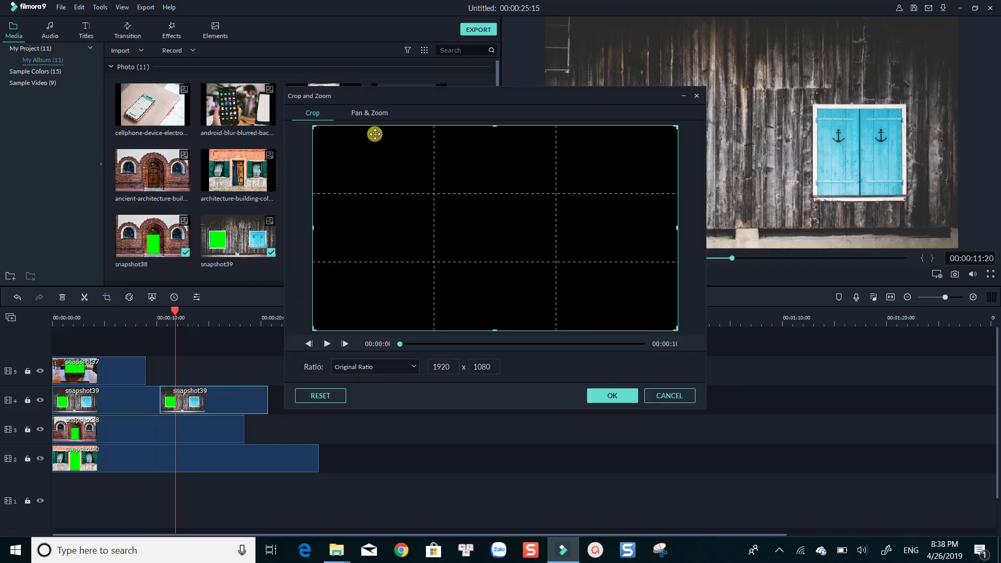
{"action": "left_click", "coordinate": [365, 113]}
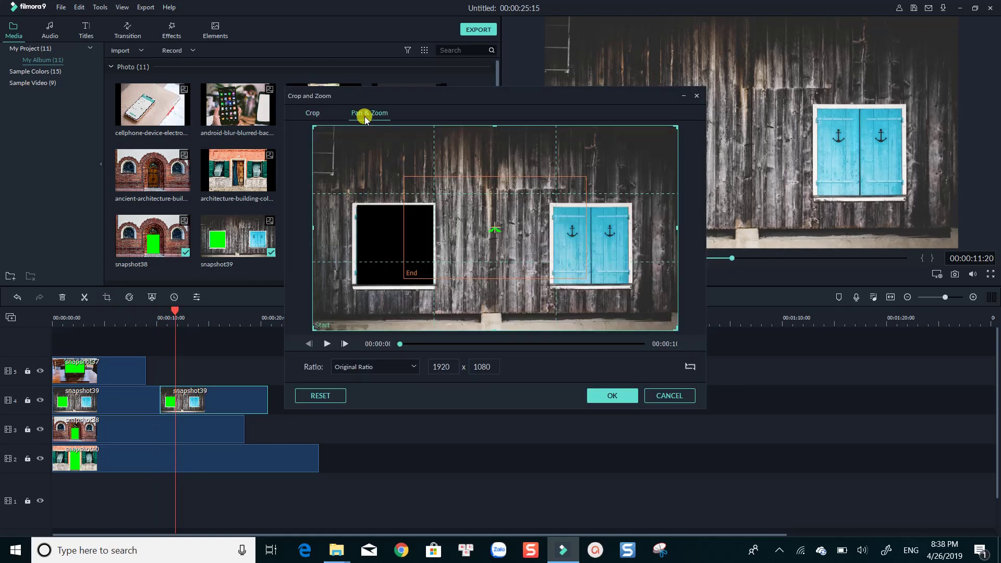
{"action": "left_click", "coordinate": [381, 368]}
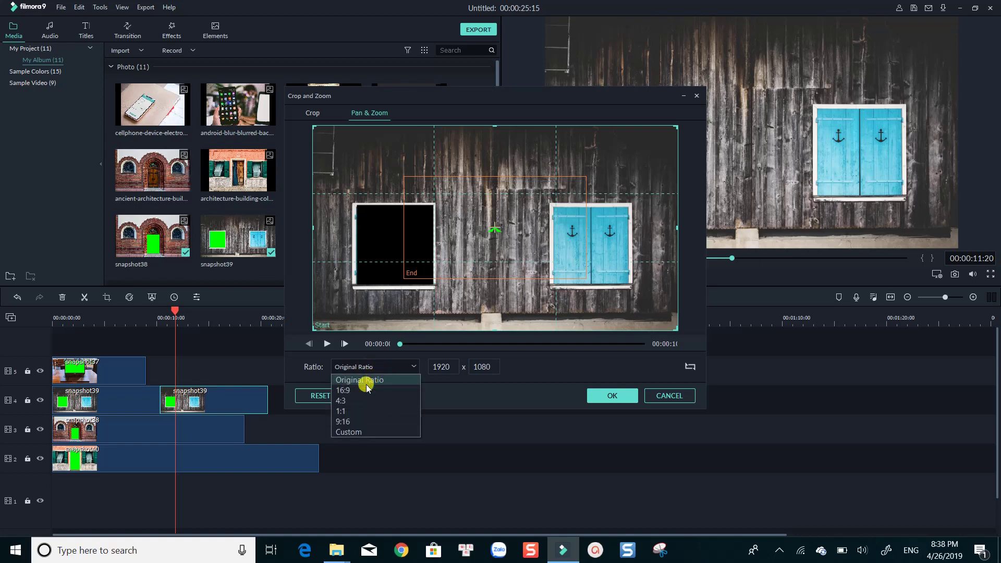
{"action": "left_click", "coordinate": [359, 390]}
{"action": "left_click", "coordinate": [466, 276]}
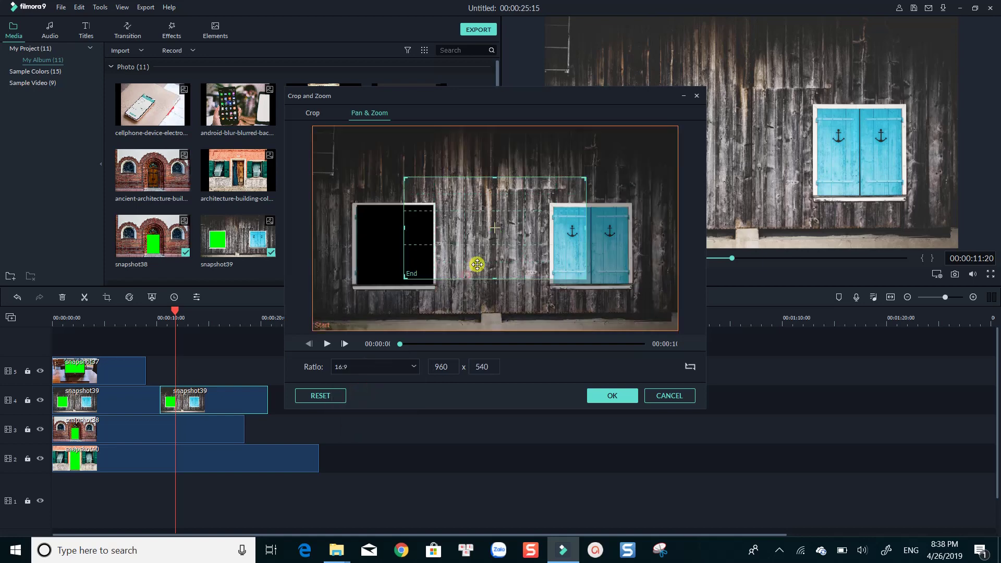
{"action": "left_click_drag", "start_coordinate": [583, 179], "coordinate": [440, 249]}
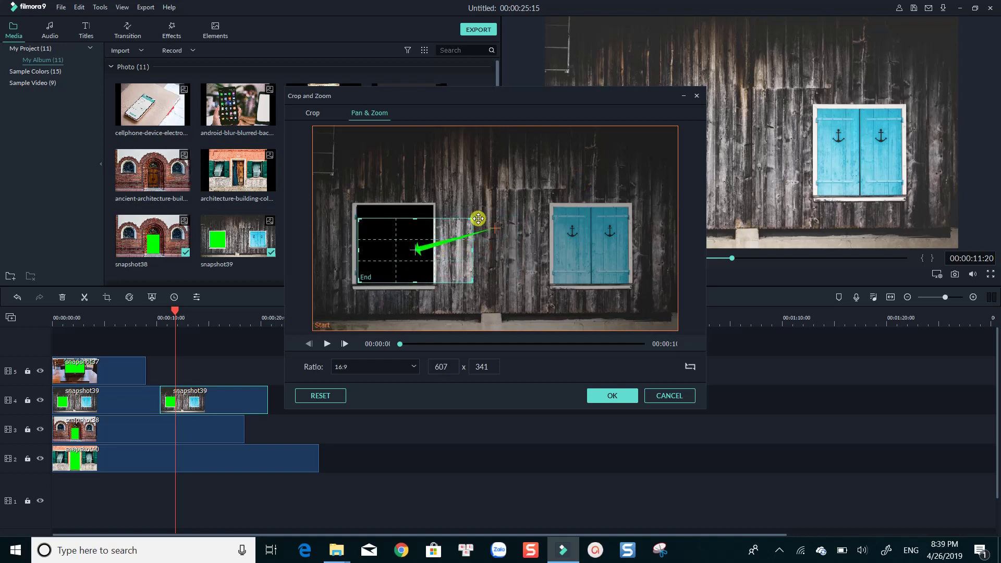
{"action": "left_click_drag", "start_coordinate": [478, 218], "coordinate": [393, 244]}
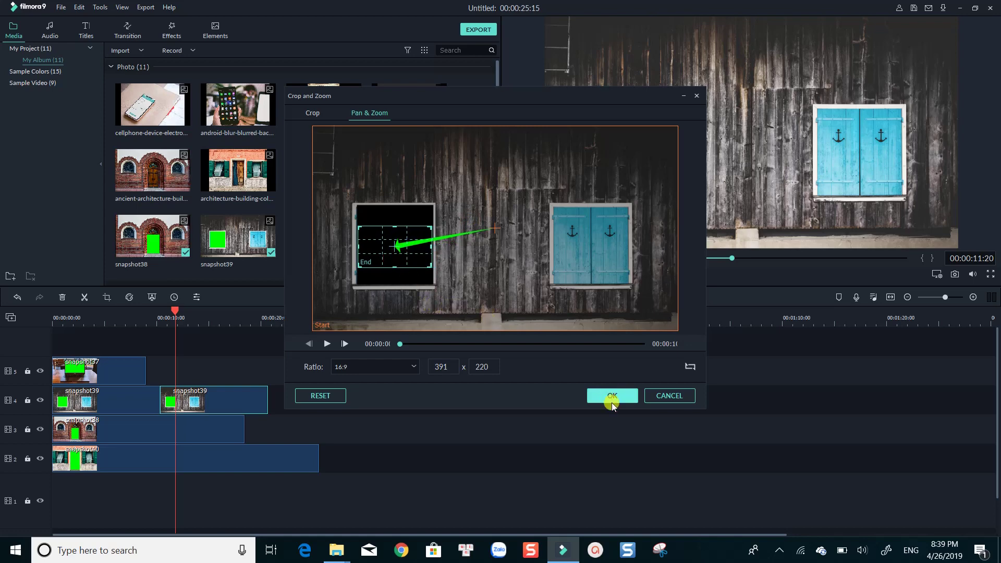
{"action": "left_click", "coordinate": [612, 396]}
Step: Lengthen the snapshot38 clip on track 3 and the second snapshot39 clip on track 4 so both end at 00:00:20:22
{"action": "left_click", "coordinate": [186, 430]}
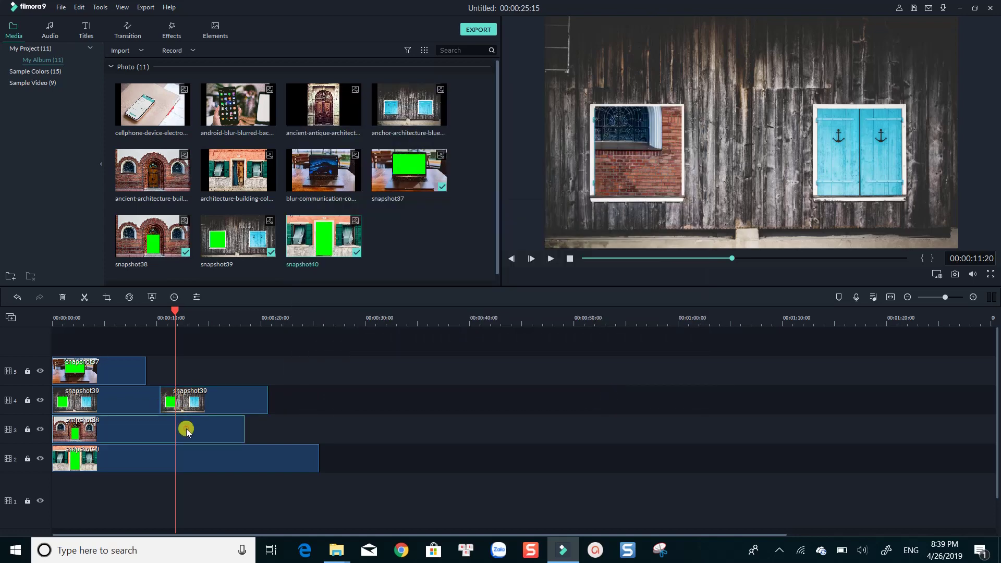
{"action": "left_click_drag", "start_coordinate": [244, 427], "coordinate": [302, 424]}
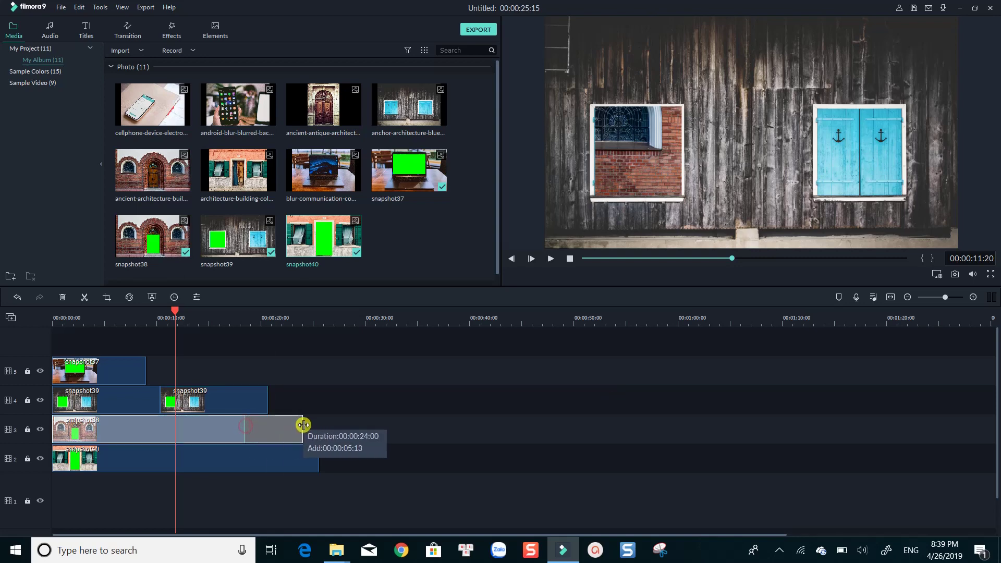
{"action": "left_click", "coordinate": [152, 320]}
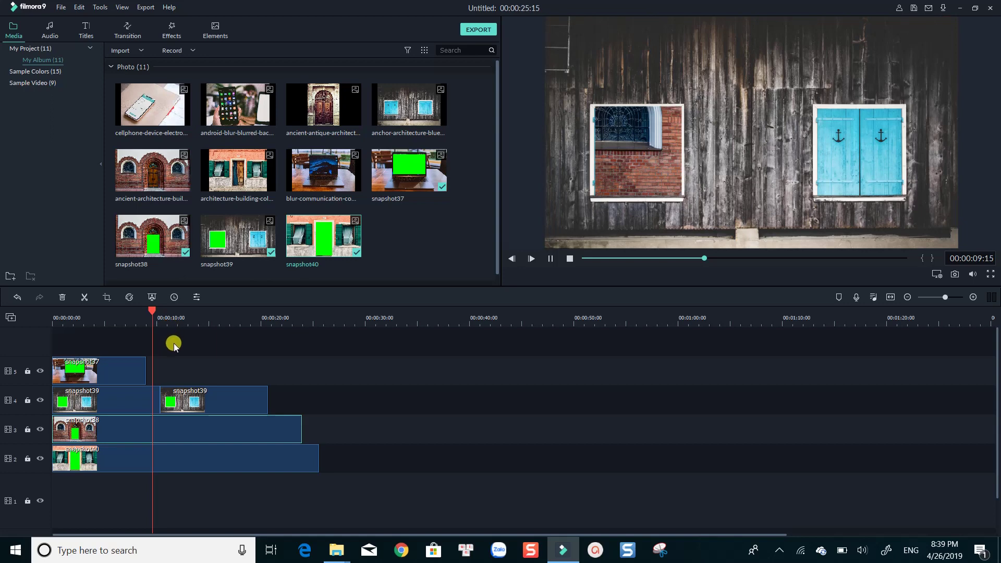
{"action": "key", "text": "space"}
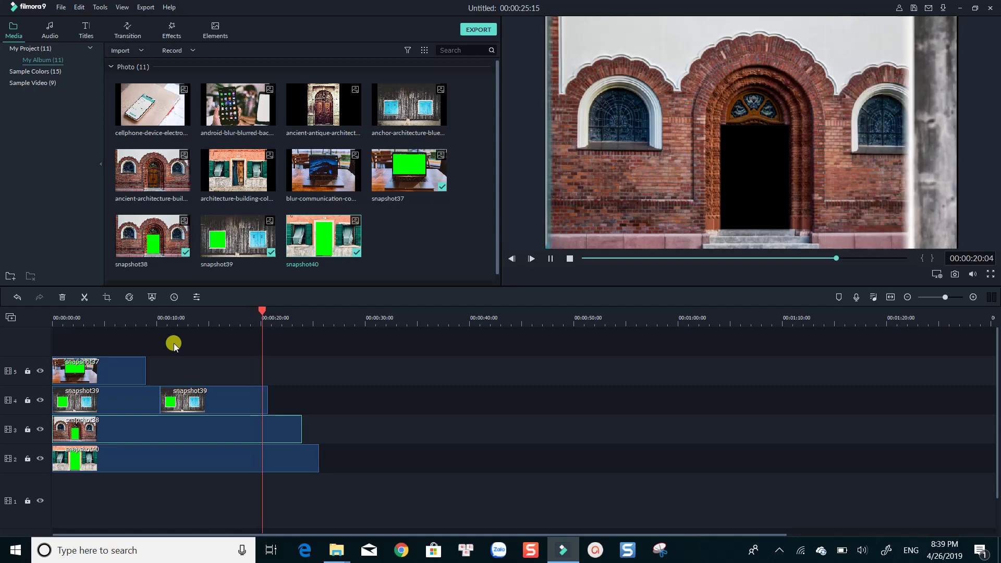
{"action": "key", "text": "space"}
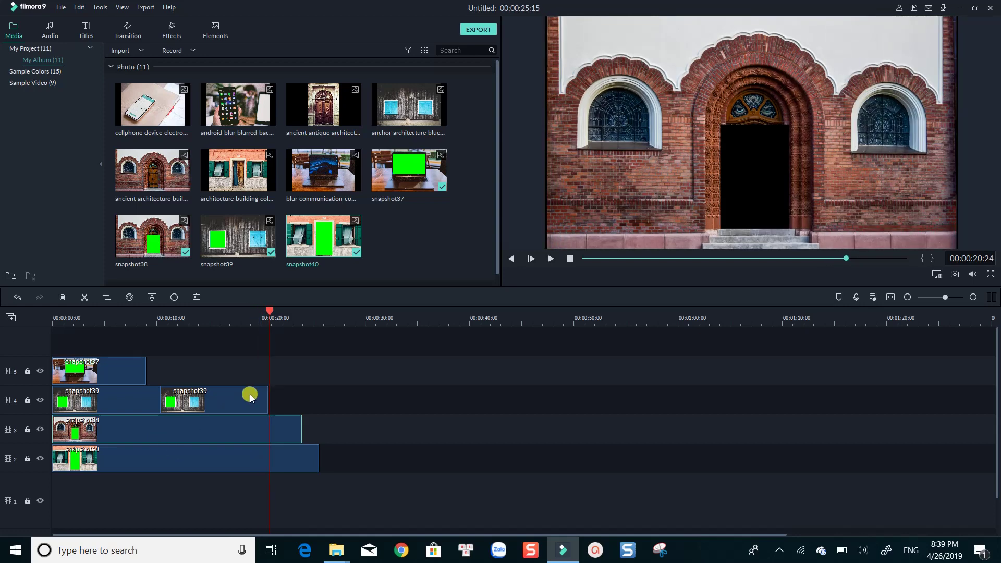
{"action": "left_click_drag", "start_coordinate": [267, 399], "coordinate": [269, 398]}
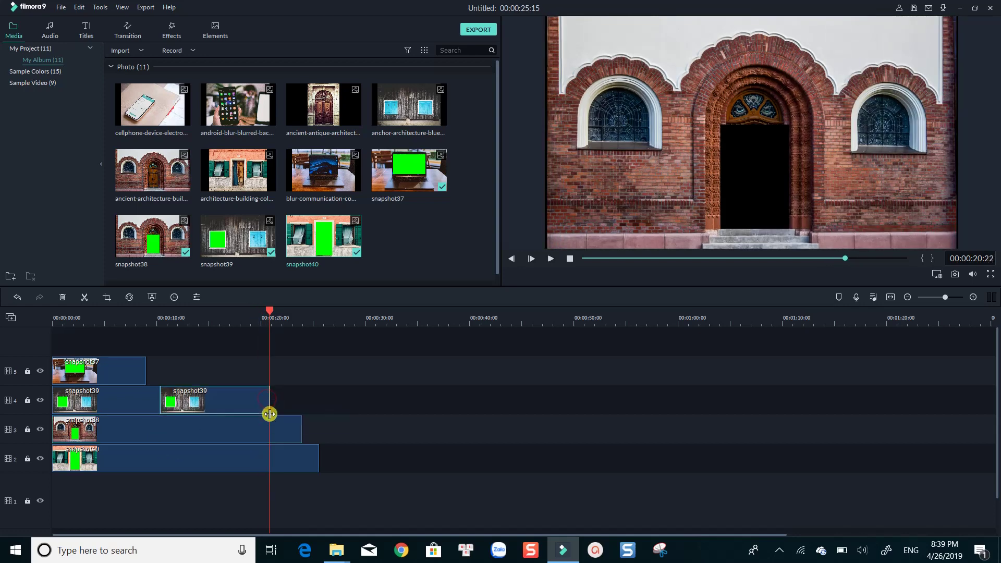
{"action": "left_click_drag", "start_coordinate": [301, 427], "coordinate": [270, 429]}
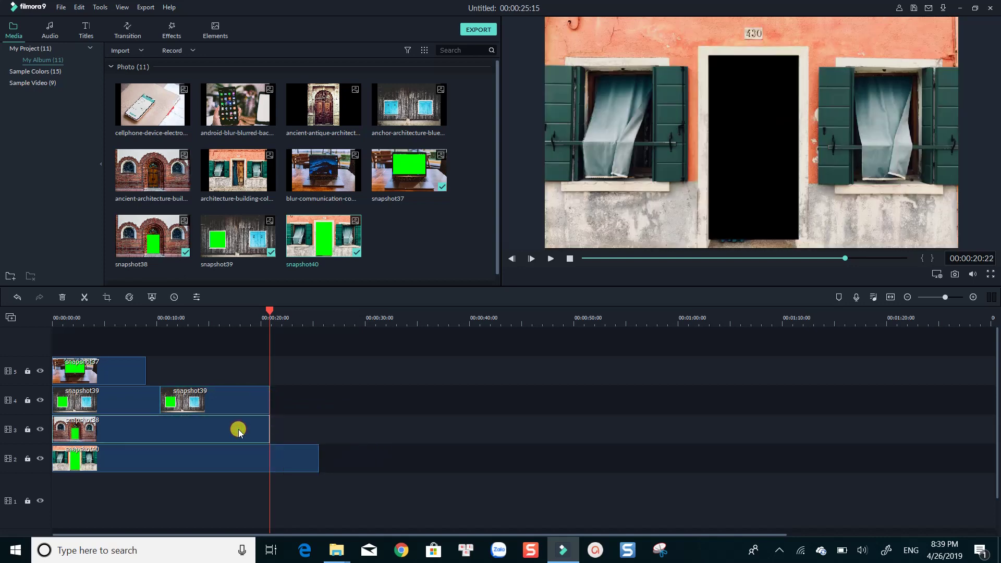
Step: Paste a copy of the snapshot38 clip directly after the original on track 3 and move the playhead to 00:00:21:07
{"action": "left_click", "coordinate": [293, 431]}
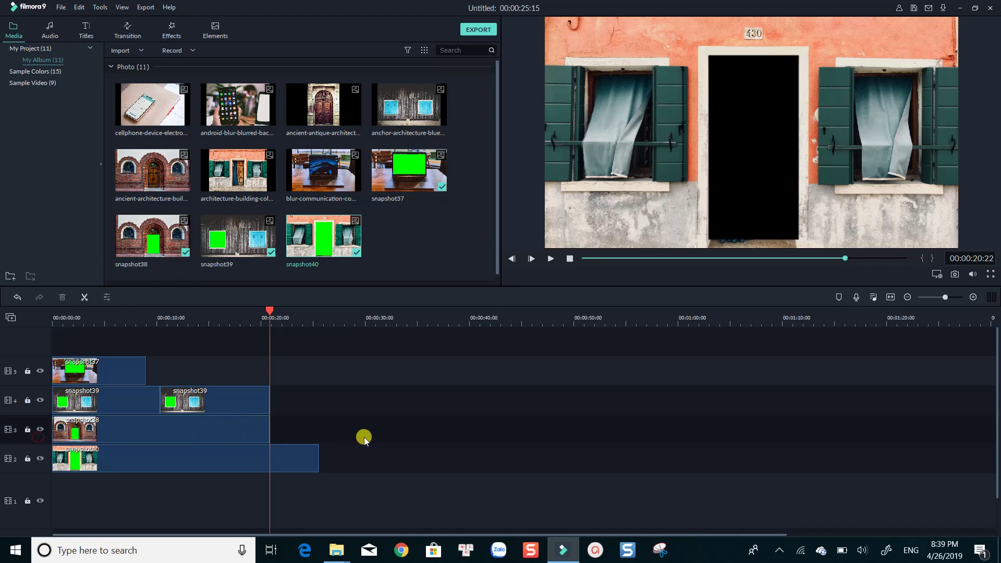
{"action": "key", "text": "ctrl+v"}
{"action": "left_click", "coordinate": [274, 319]}
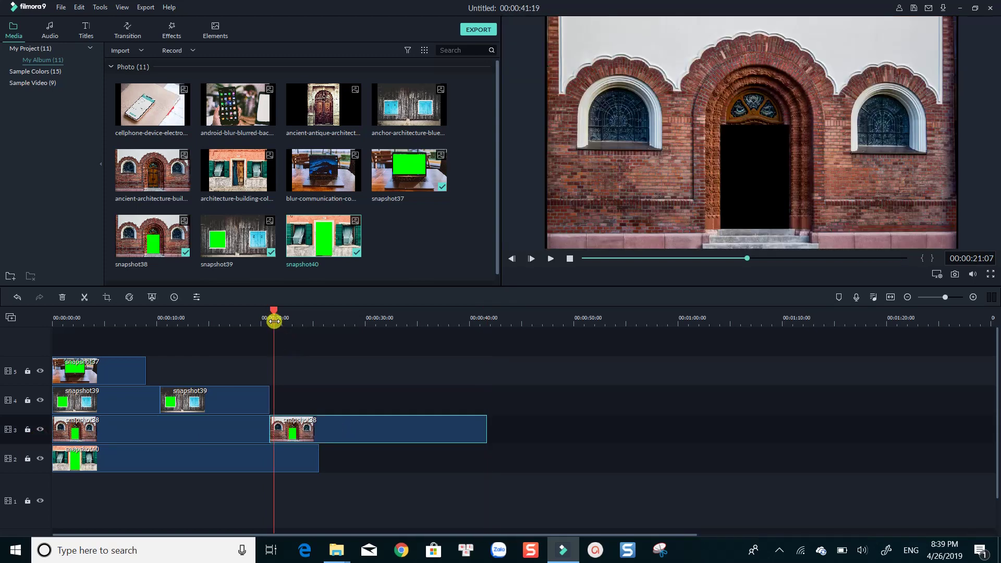
Step: Apply Pan & Zoom to the copied snapshot38 clip at a 16:9 ratio, with a 311 x 175 end frame inside the keyed-out doorway
{"action": "left_click", "coordinate": [104, 297]}
{"action": "left_click", "coordinate": [370, 114]}
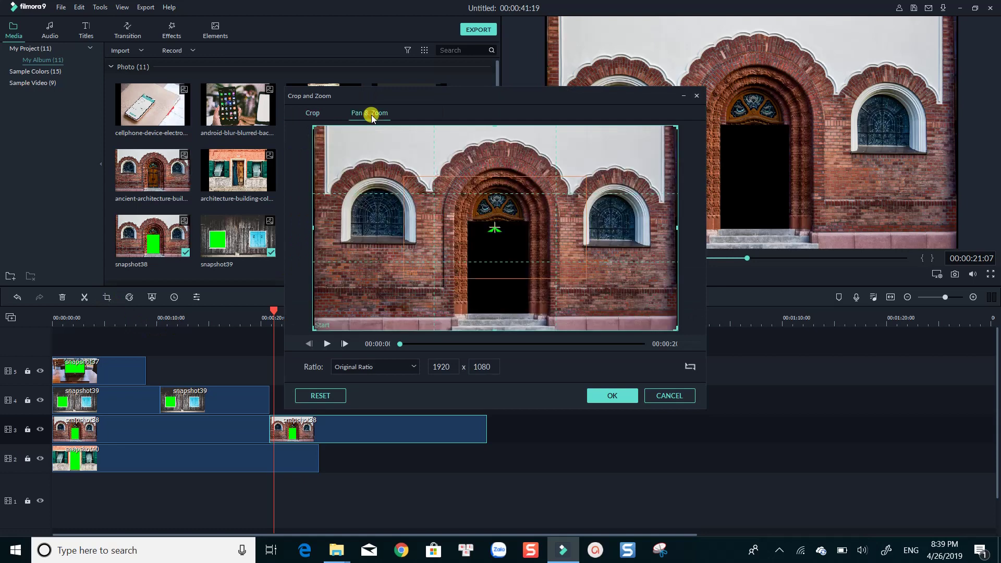
{"action": "left_click", "coordinate": [535, 278]}
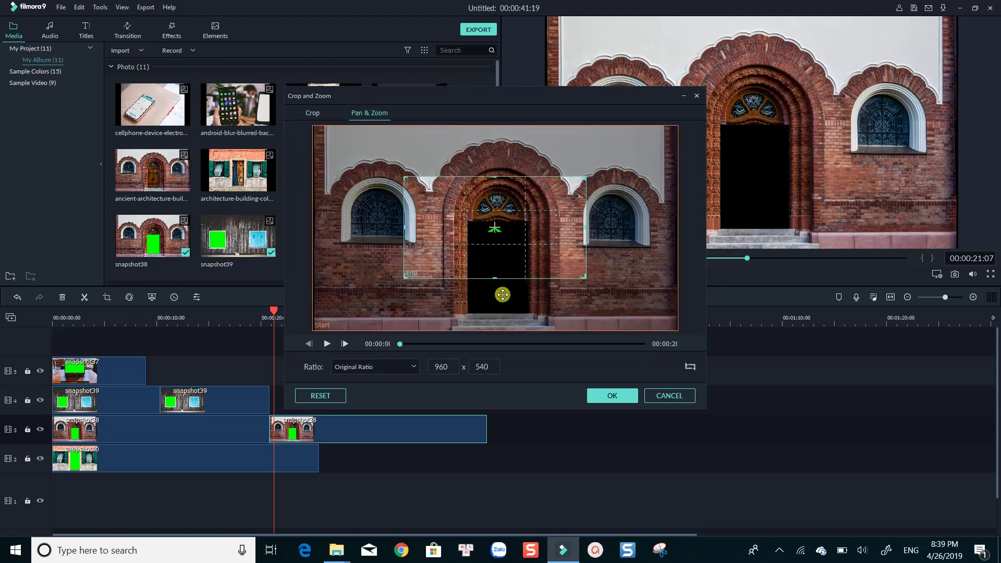
{"action": "left_click", "coordinate": [403, 363]}
{"action": "left_click", "coordinate": [376, 388]}
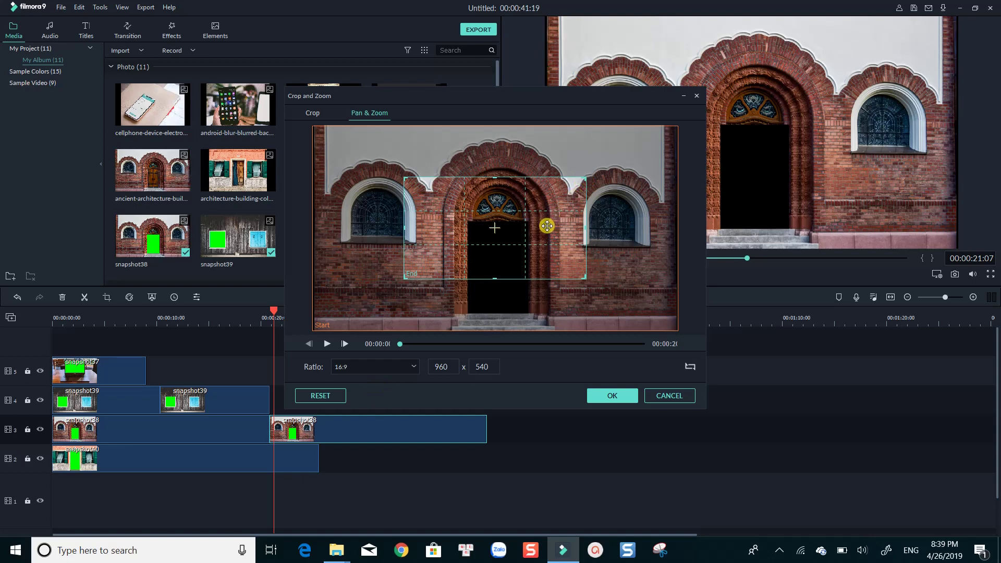
{"action": "left_click_drag", "start_coordinate": [530, 233], "coordinate": [534, 260]}
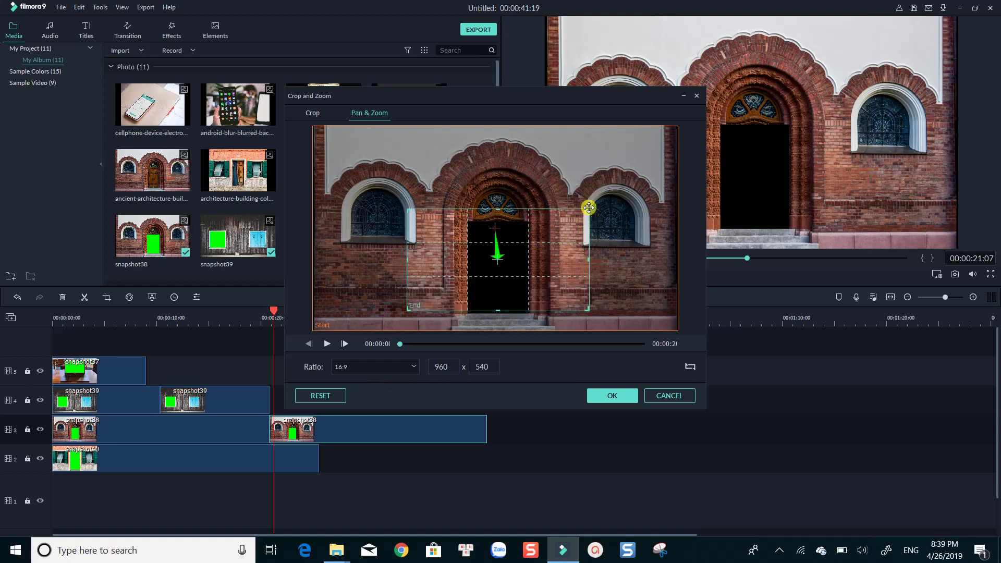
{"action": "left_click_drag", "start_coordinate": [588, 210], "coordinate": [516, 237]}
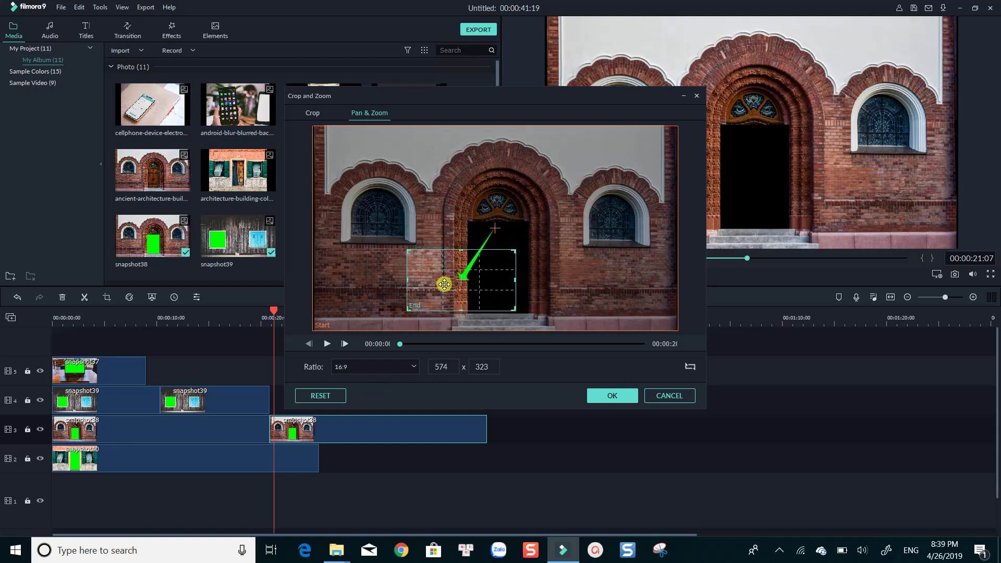
{"action": "left_click_drag", "start_coordinate": [444, 284], "coordinate": [483, 270]}
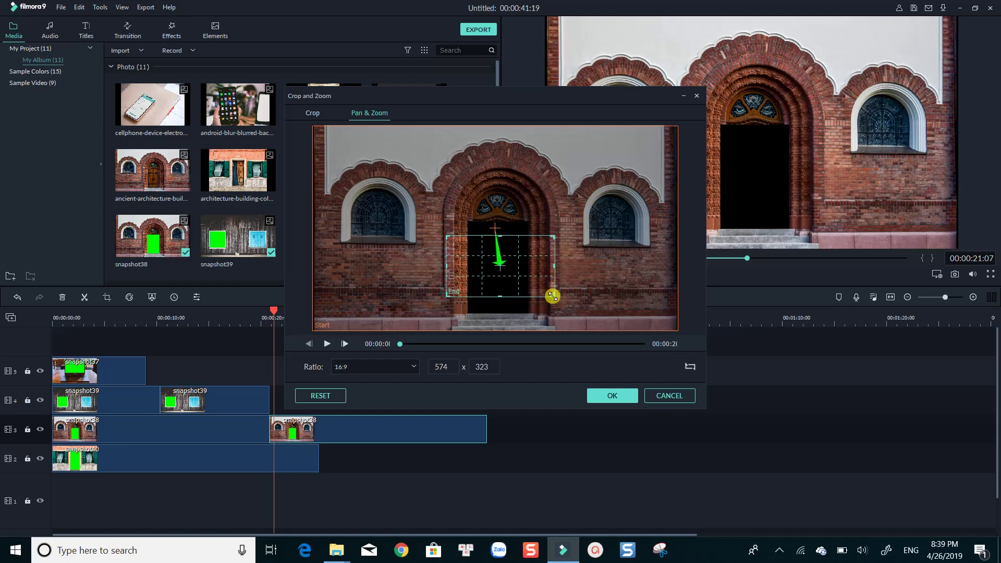
{"action": "left_click_drag", "start_coordinate": [552, 296], "coordinate": [510, 266]}
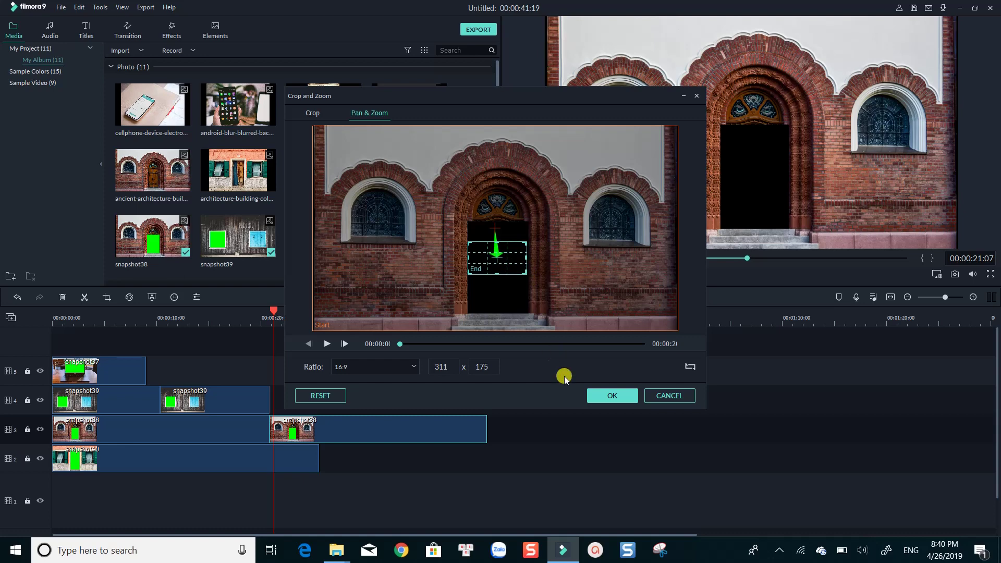
{"action": "left_click", "coordinate": [597, 395]}
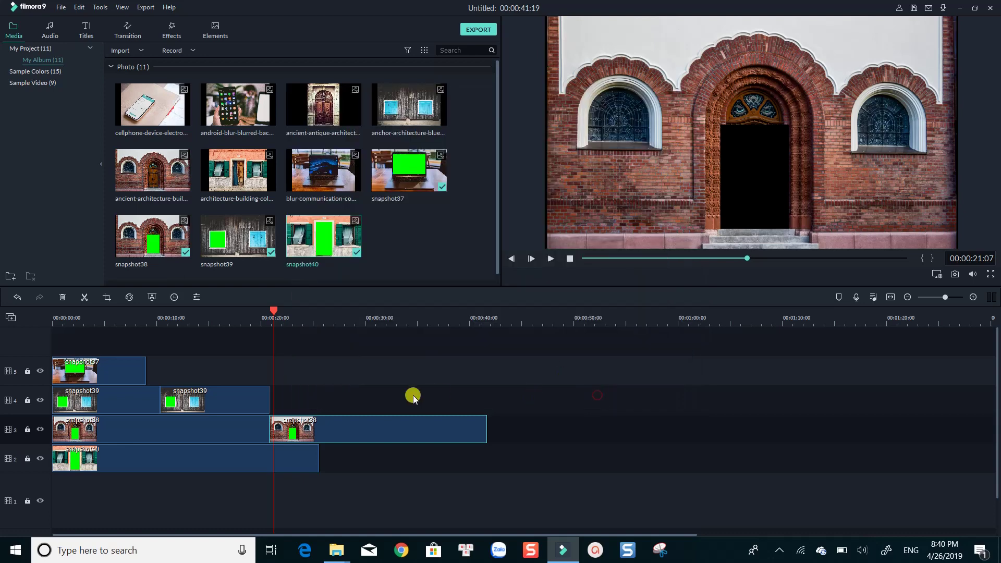
Step: Lengthen the snapshot40 clip on track 2 to end at 00:00:44:11 and play the transition into the second snapshot38 clip from 00:00:19:03
{"action": "left_click", "coordinate": [293, 454]}
{"action": "left_click_drag", "start_coordinate": [318, 458], "coordinate": [515, 458]}
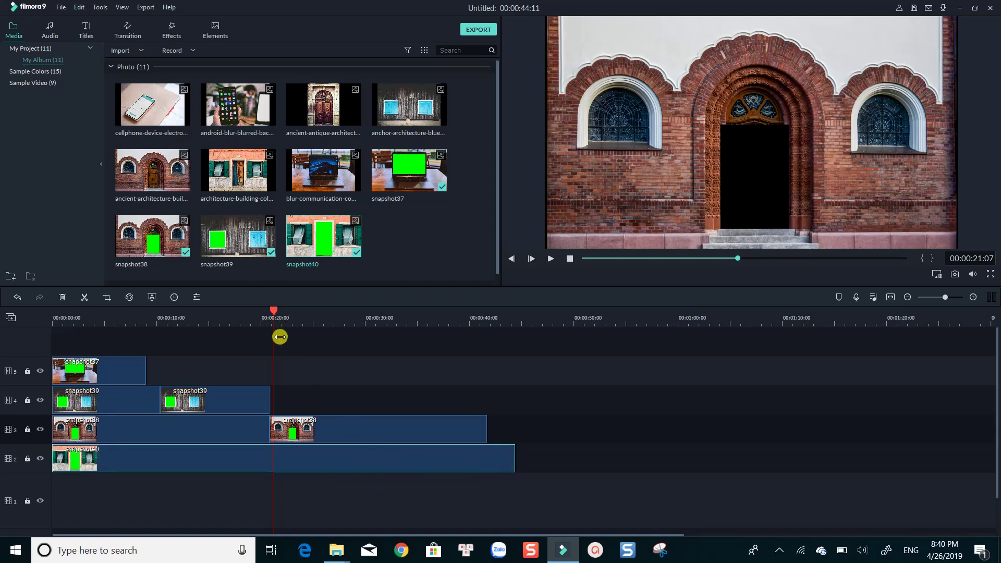
{"action": "left_click", "coordinate": [297, 386]}
{"action": "key", "text": "space"}
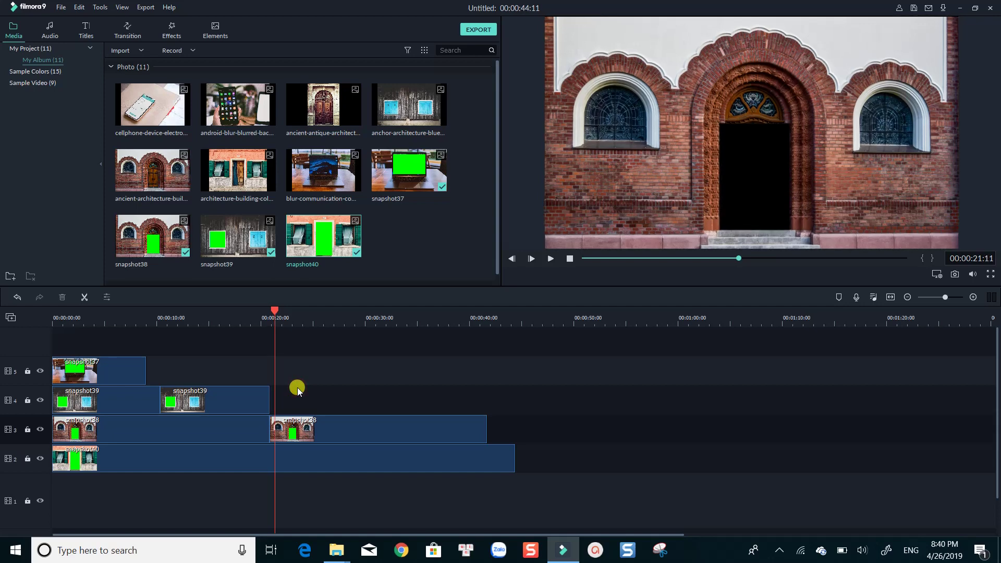
{"action": "left_click", "coordinate": [252, 319]}
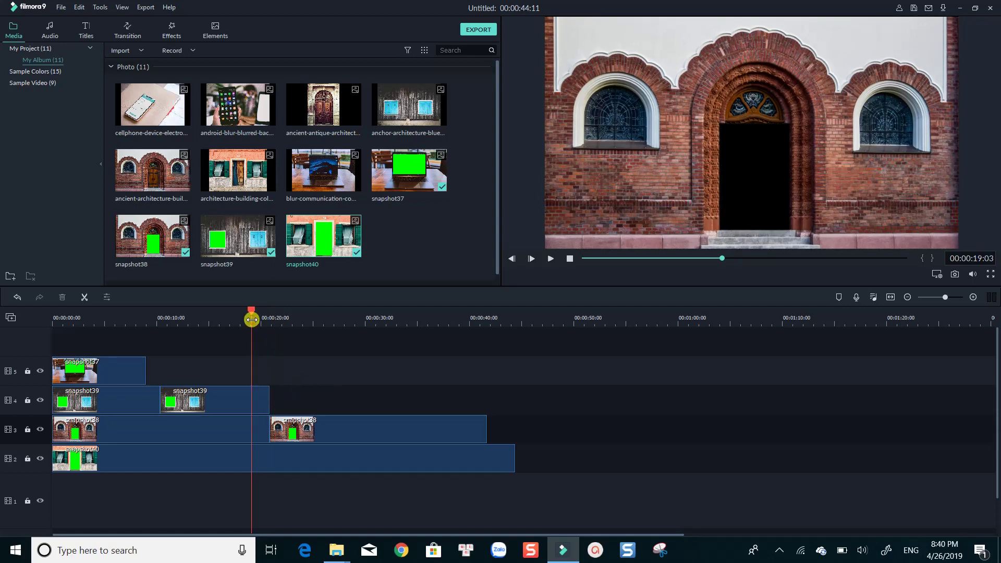
{"action": "key", "text": "space"}
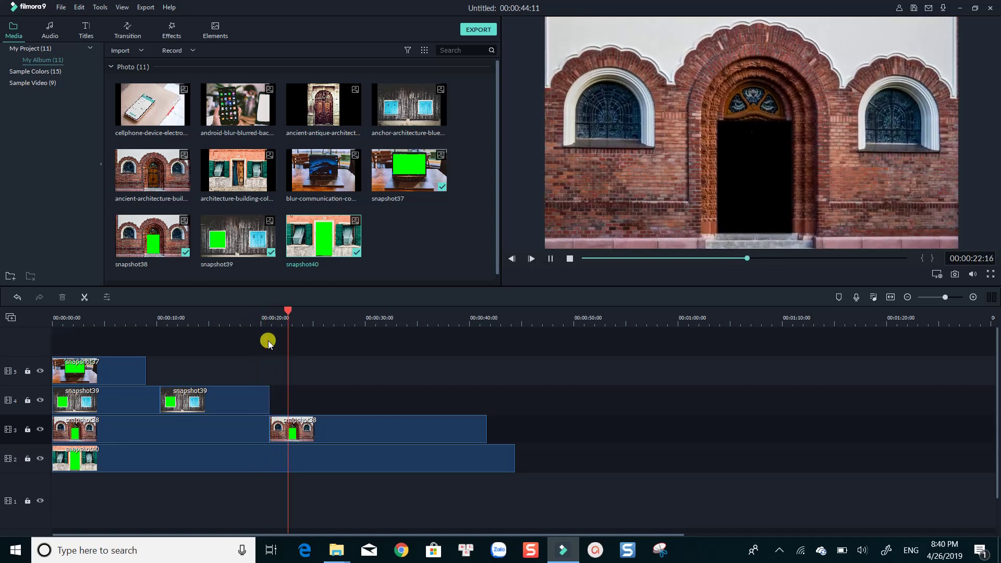
{"action": "key", "text": "space"}
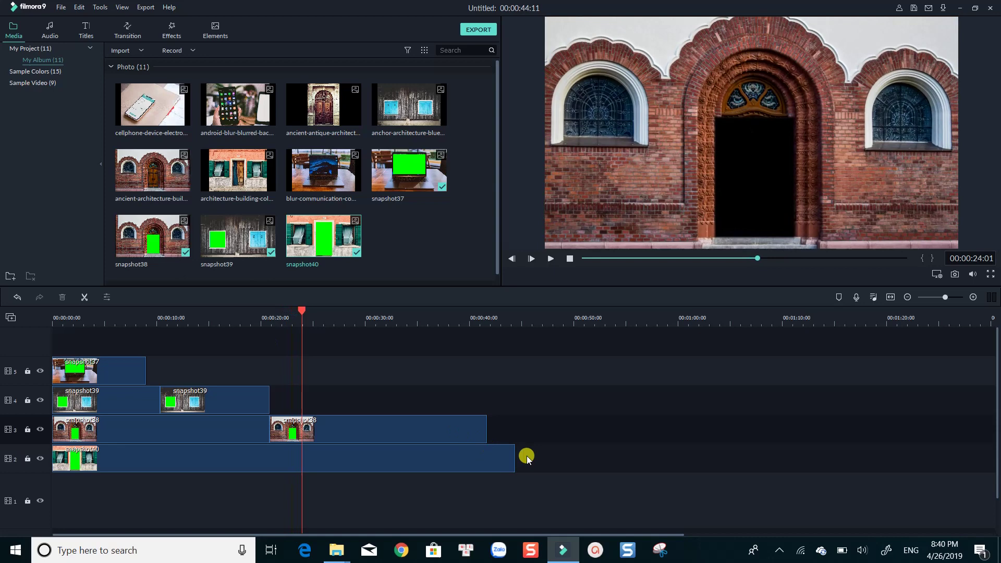
Step: Shorten the second snapshot38 clip on track 3 and the snapshot40 clip on track 2 so both end at 00:00:31:11
{"action": "left_click", "coordinate": [484, 427]}
{"action": "left_click_drag", "start_coordinate": [487, 427], "coordinate": [378, 426]}
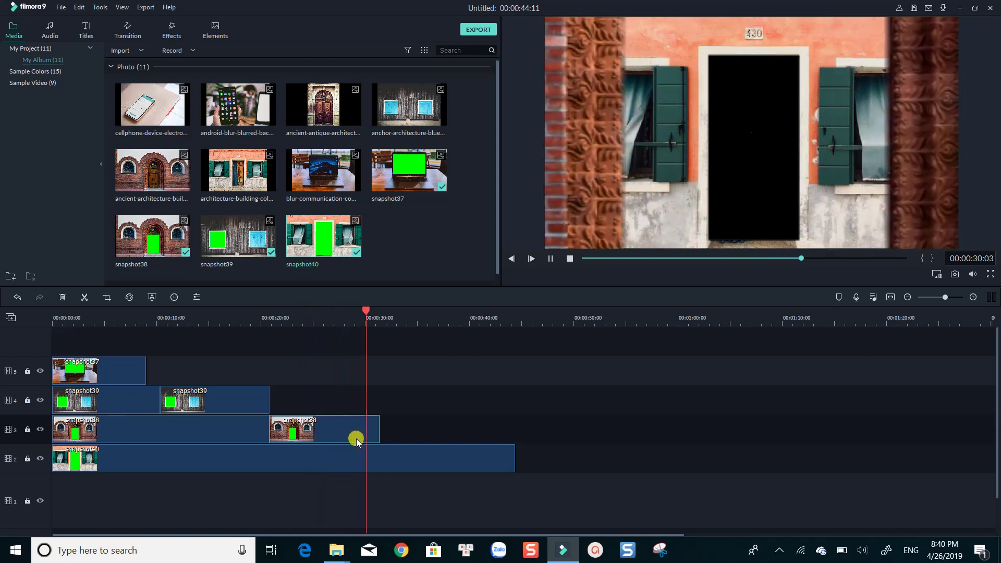
{"action": "key", "text": "space"}
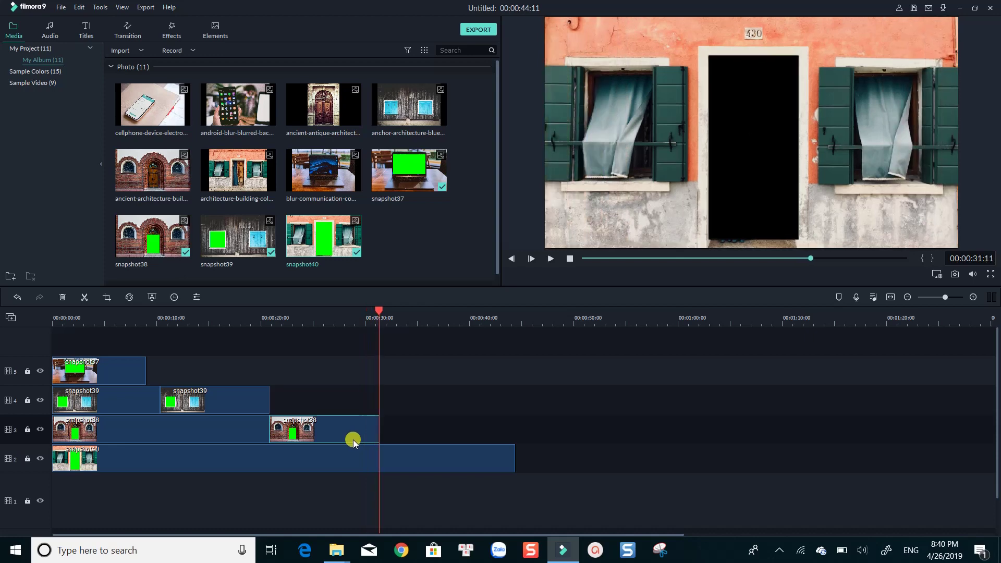
{"action": "left_click", "coordinate": [418, 457]}
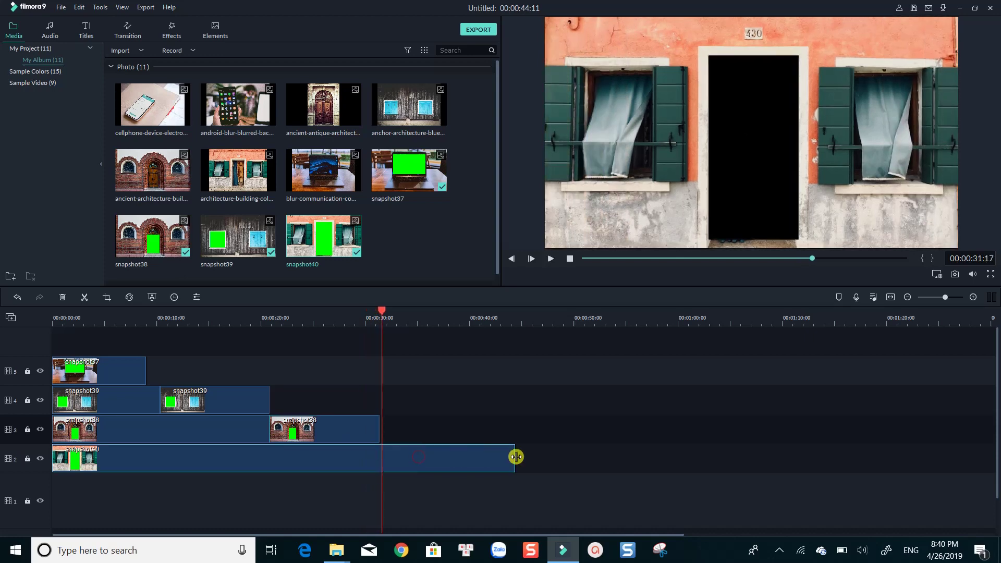
{"action": "left_click_drag", "start_coordinate": [514, 459], "coordinate": [467, 460]}
{"action": "left_click_drag", "start_coordinate": [384, 458], "coordinate": [384, 457]}
{"action": "left_click_drag", "start_coordinate": [514, 456], "coordinate": [378, 458]}
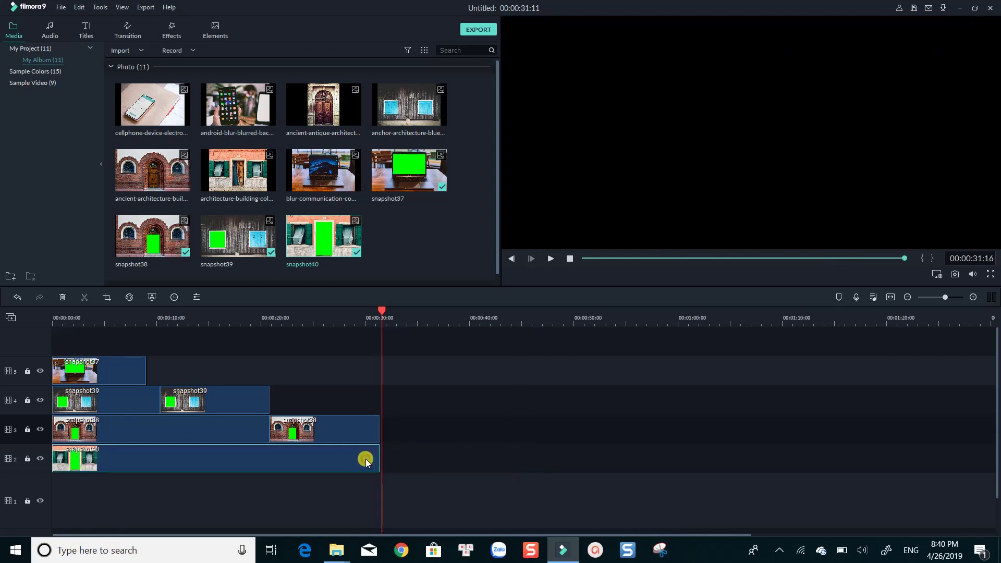
Step: Paste a copy of the snapshot40 clip and place it directly after the original on track 2
{"action": "right_click", "coordinate": [366, 462]}
{"action": "left_click", "coordinate": [390, 224]}
{"action": "left_click", "coordinate": [434, 455]}
{"action": "key", "text": "ctrl+v"}
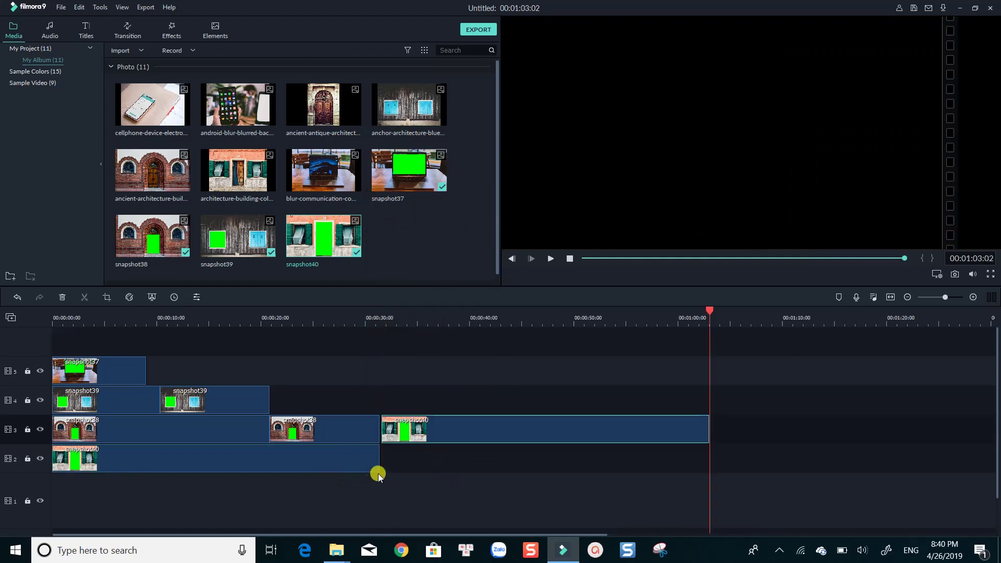
{"action": "left_click_drag", "start_coordinate": [408, 423], "coordinate": [411, 461]}
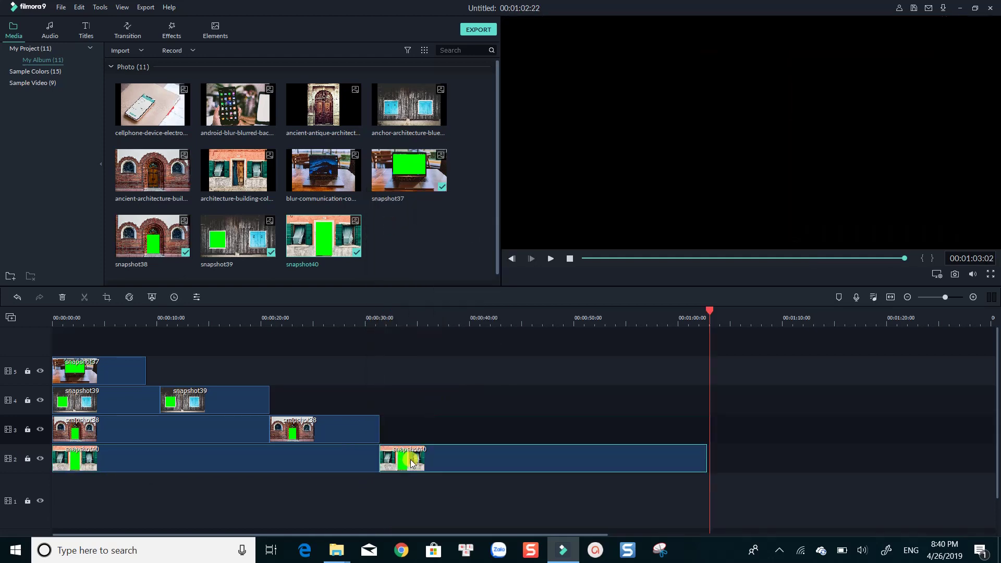
Step: Move the playhead to 00:00:33:05 and shorten the copied snapshot40 clip on track 2 to end at 00:00:41:09
{"action": "left_click", "coordinate": [398, 322]}
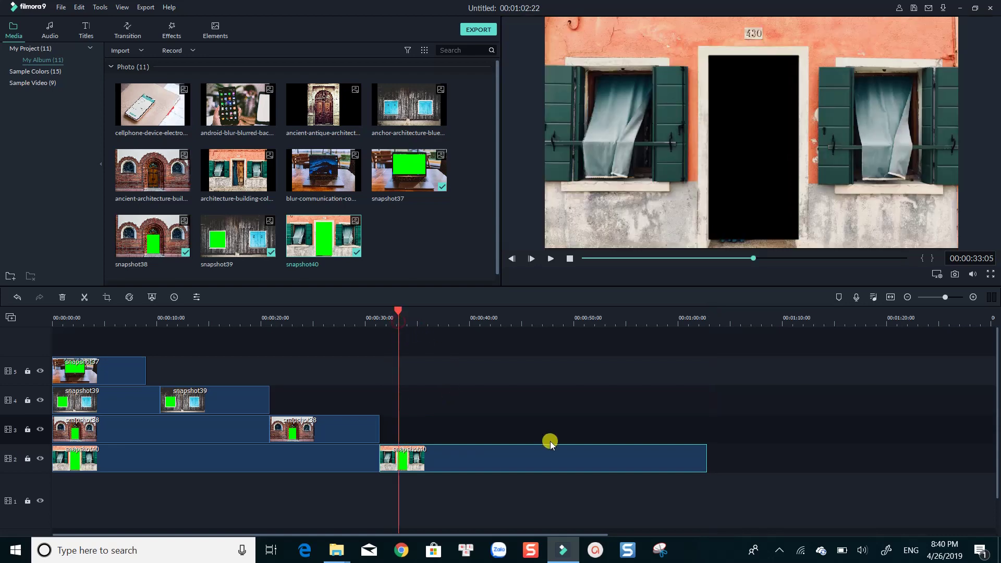
{"action": "left_click_drag", "start_coordinate": [703, 463], "coordinate": [482, 466]}
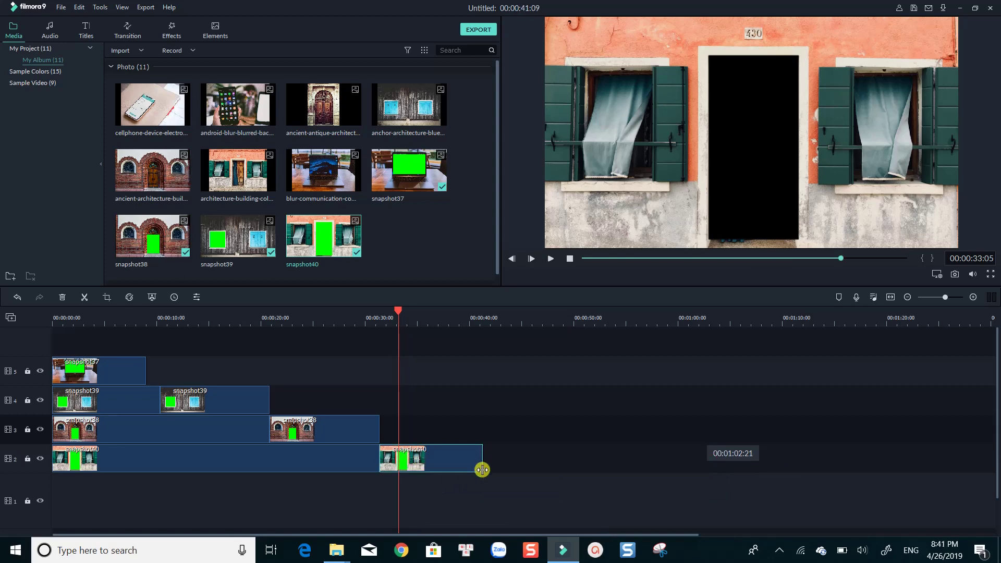
{"action": "left_click", "coordinate": [443, 501]}
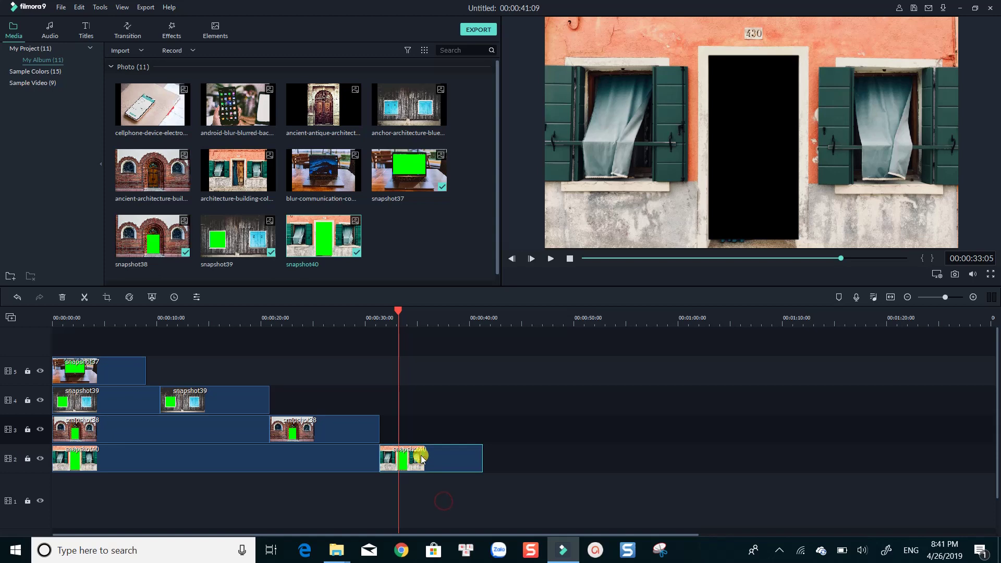
Step: Apply Pan & Zoom to the copied snapshot40 clip at a 16:9 ratio, with a 418 x 235 end frame inside the keyed-out doorway
{"action": "left_click", "coordinate": [107, 296]}
{"action": "left_click", "coordinate": [371, 114]}
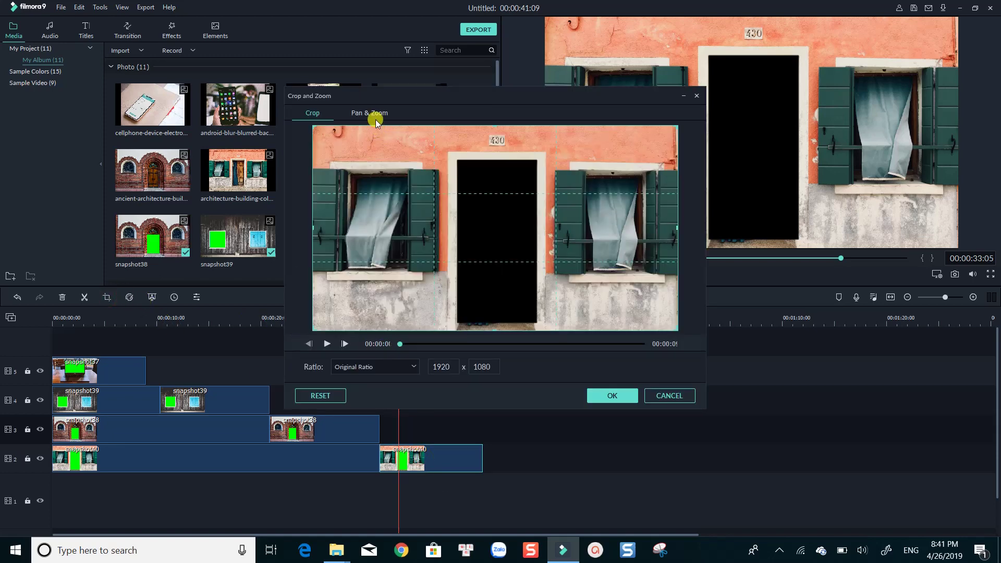
{"action": "left_click", "coordinate": [369, 366]}
{"action": "left_click", "coordinate": [364, 390]}
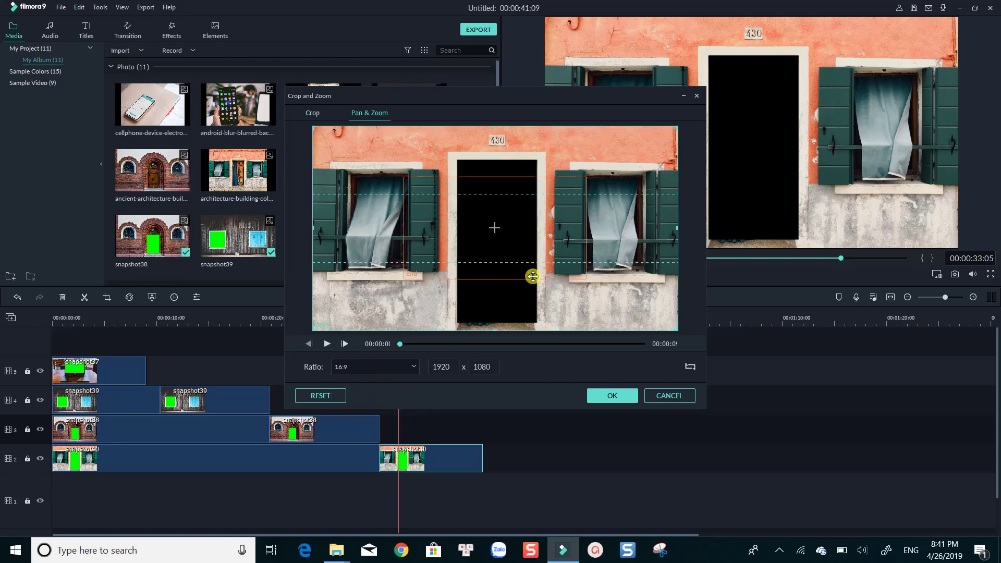
{"action": "left_click", "coordinate": [533, 276]}
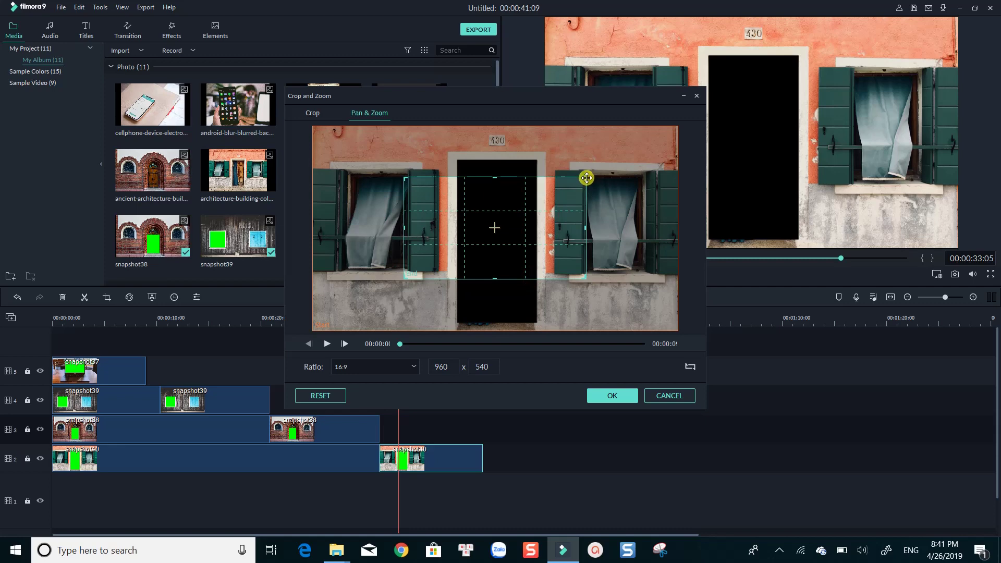
{"action": "left_click_drag", "start_coordinate": [586, 177], "coordinate": [500, 225]}
{"action": "left_click_drag", "start_coordinate": [453, 262], "coordinate": [493, 253]}
{"action": "left_click", "coordinate": [544, 216]}
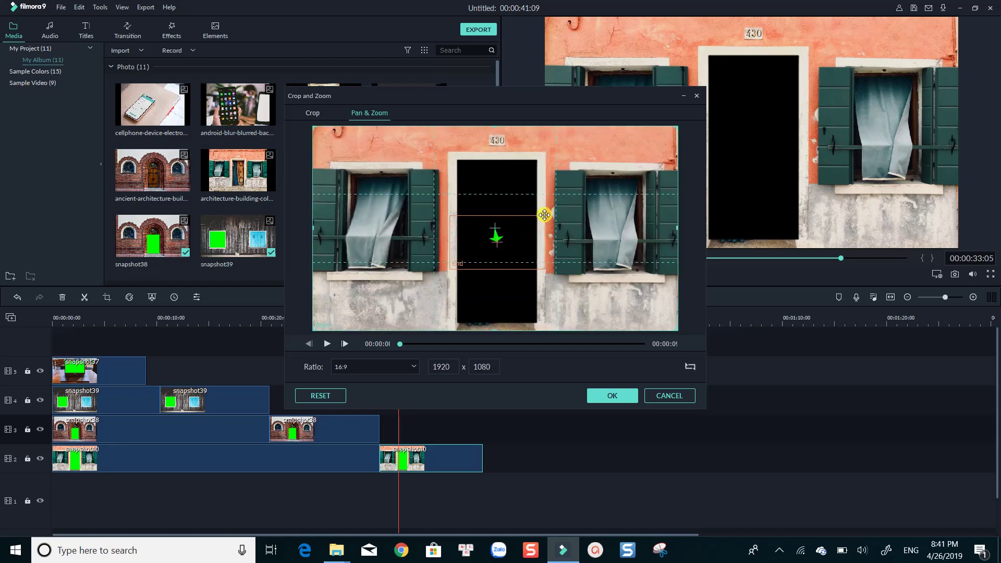
{"action": "left_click", "coordinate": [548, 217]}
{"action": "left_click_drag", "start_coordinate": [542, 217], "coordinate": [532, 223]}
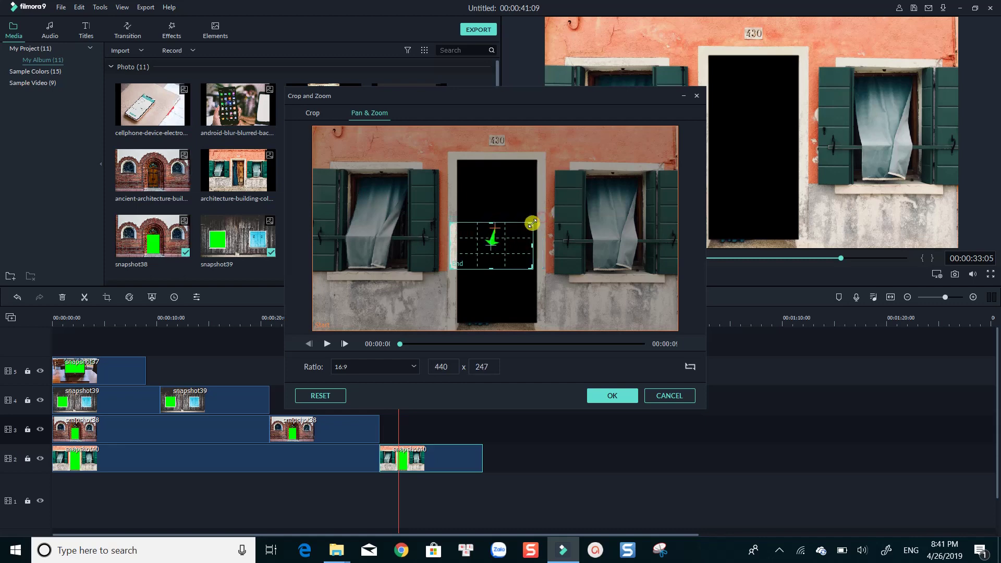
{"action": "left_click_drag", "start_coordinate": [487, 249], "coordinate": [490, 248]}
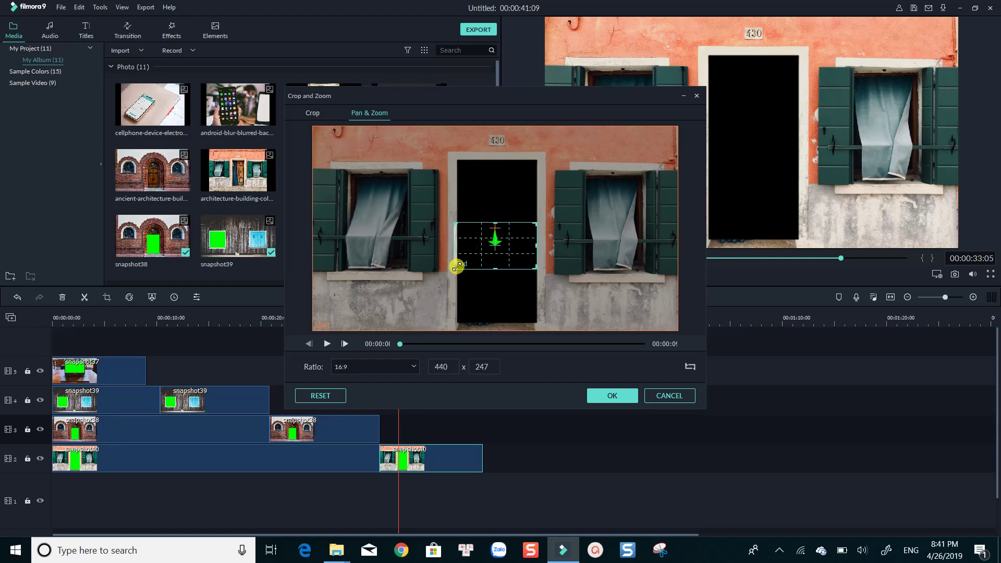
{"action": "left_click_drag", "start_coordinate": [456, 266], "coordinate": [458, 265]}
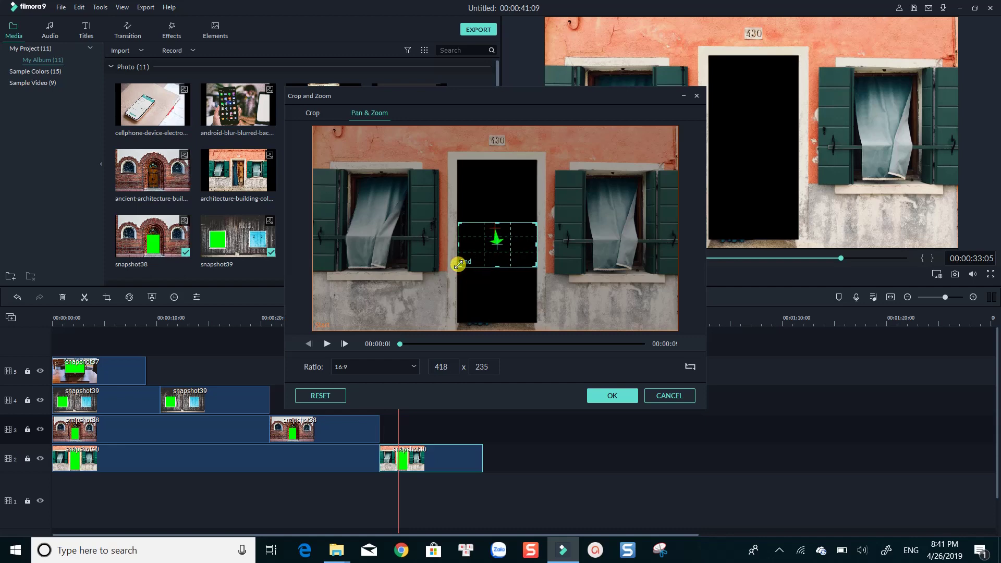
{"action": "left_click", "coordinate": [609, 399]}
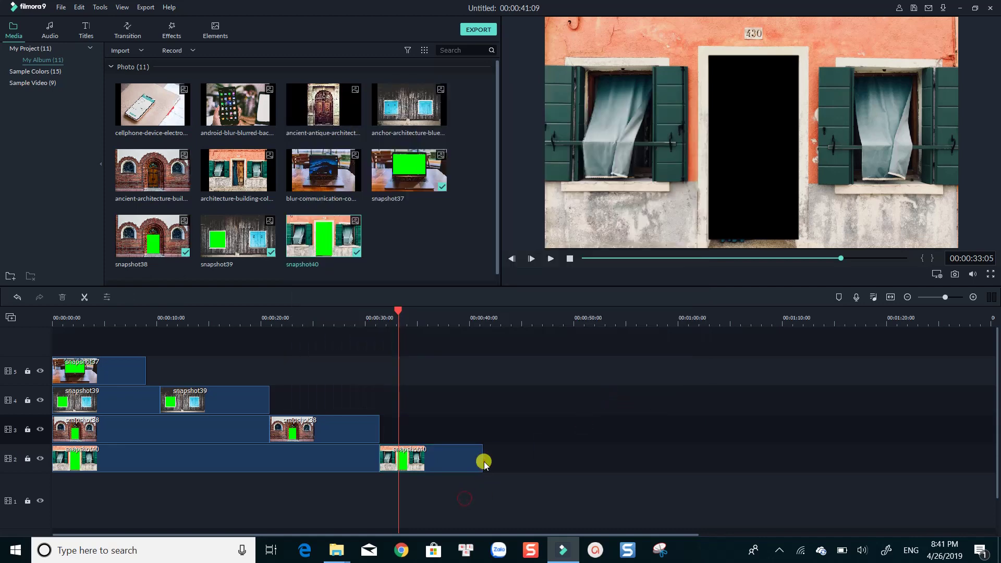
Step: Shorten the second snapshot40 clip to end at 00:00:38:22 and play the transition into it from about 00:00:29
{"action": "left_click_drag", "start_coordinate": [480, 460], "coordinate": [457, 460]}
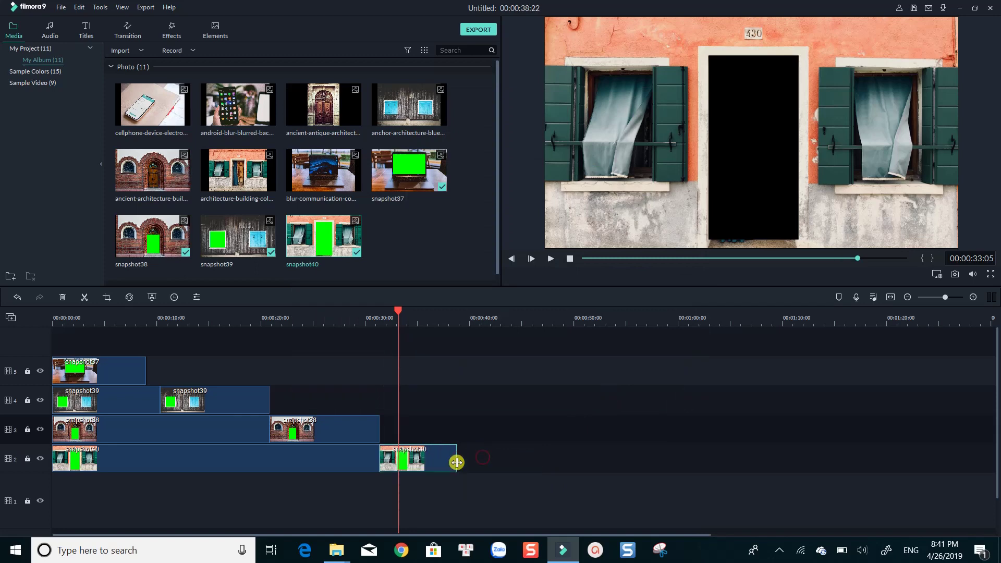
{"action": "left_click", "coordinate": [357, 321]}
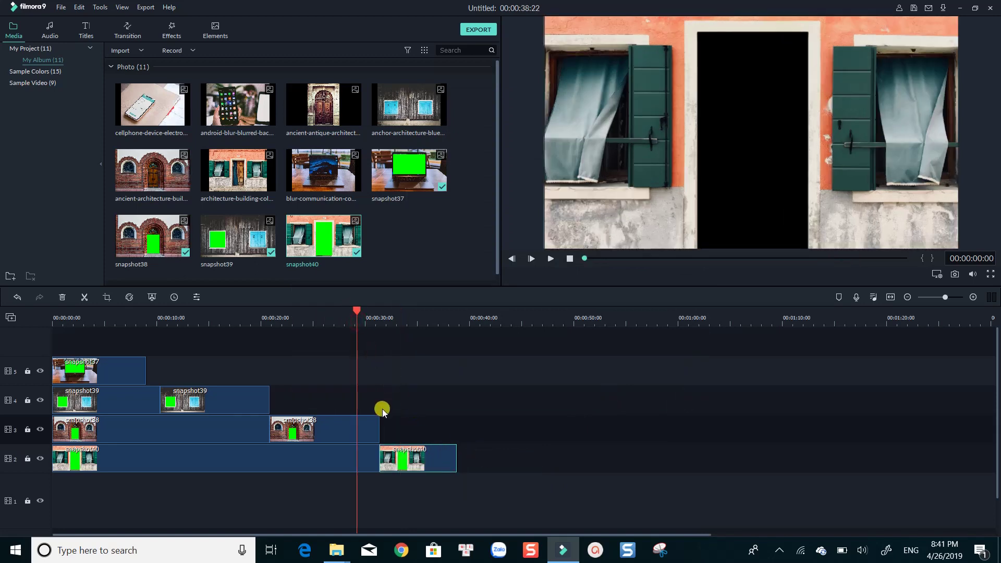
{"action": "key", "text": "space"}
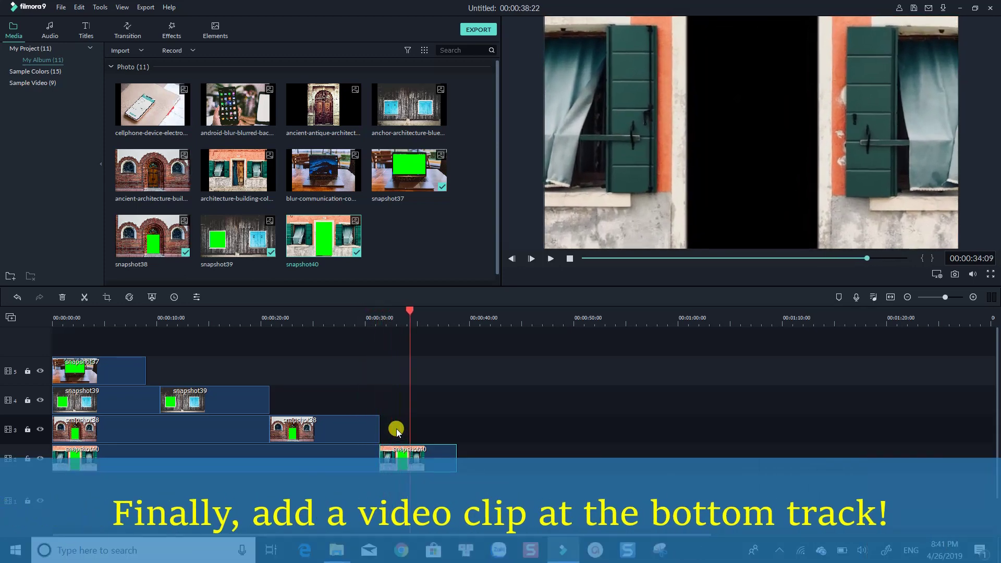
{"action": "key", "text": "space"}
{"action": "left_click", "coordinate": [478, 482]}
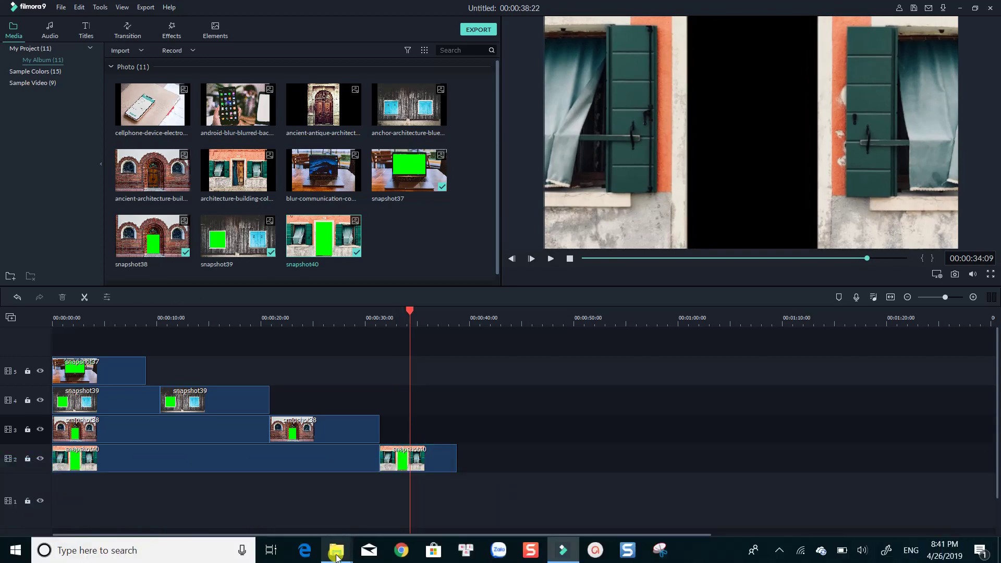
Step: Switch to File Explorer, find Time Lapse Video Of Night Sky in the Example Footage Videos folder on Local Disk (D:), and import it into the project media
{"action": "mouse_move", "coordinate": [335, 556]}
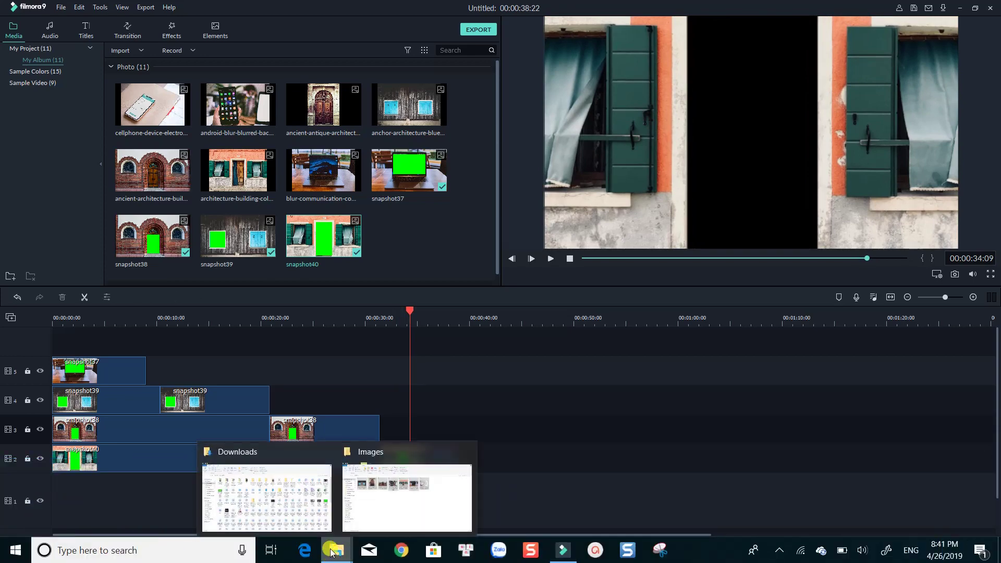
{"action": "left_click", "coordinate": [271, 506]}
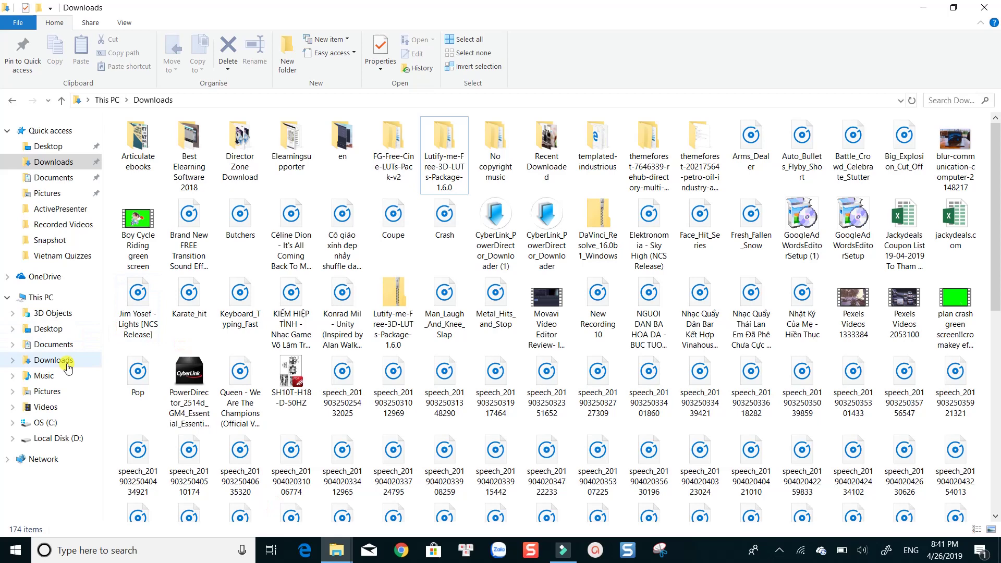
{"action": "left_click", "coordinate": [54, 439]}
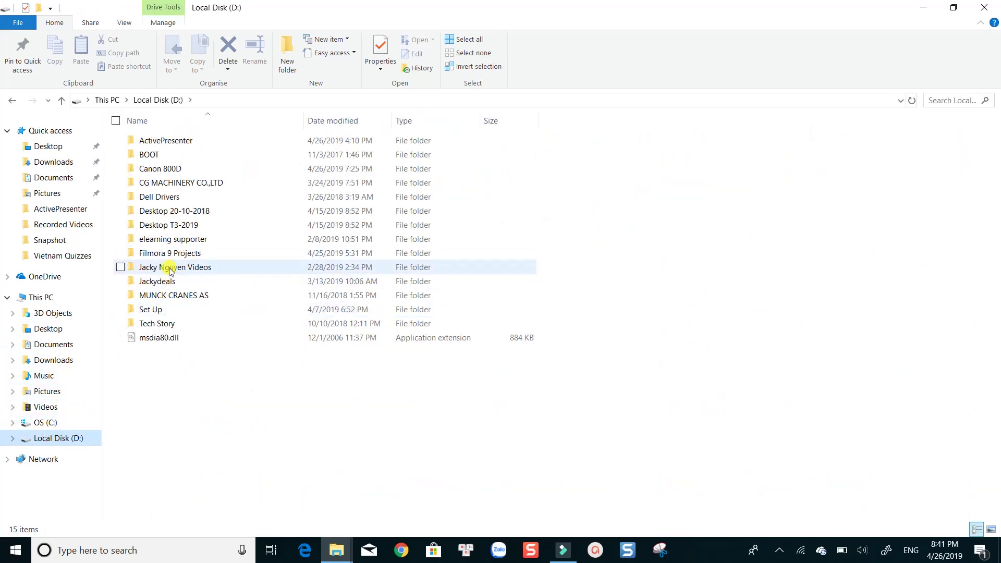
{"action": "double_click", "coordinate": [166, 267]}
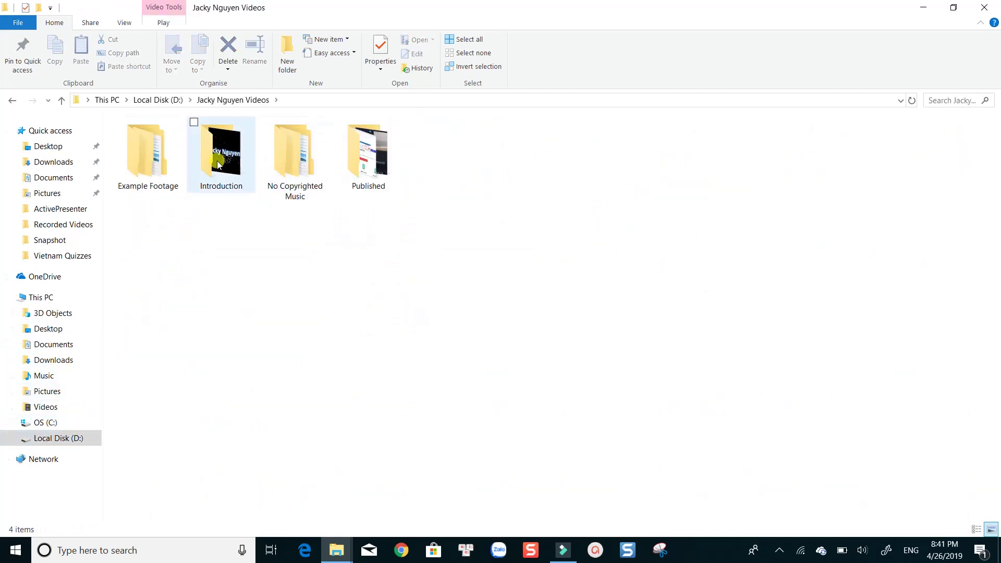
{"action": "double_click", "coordinate": [148, 152]}
{"action": "double_click", "coordinate": [212, 165]}
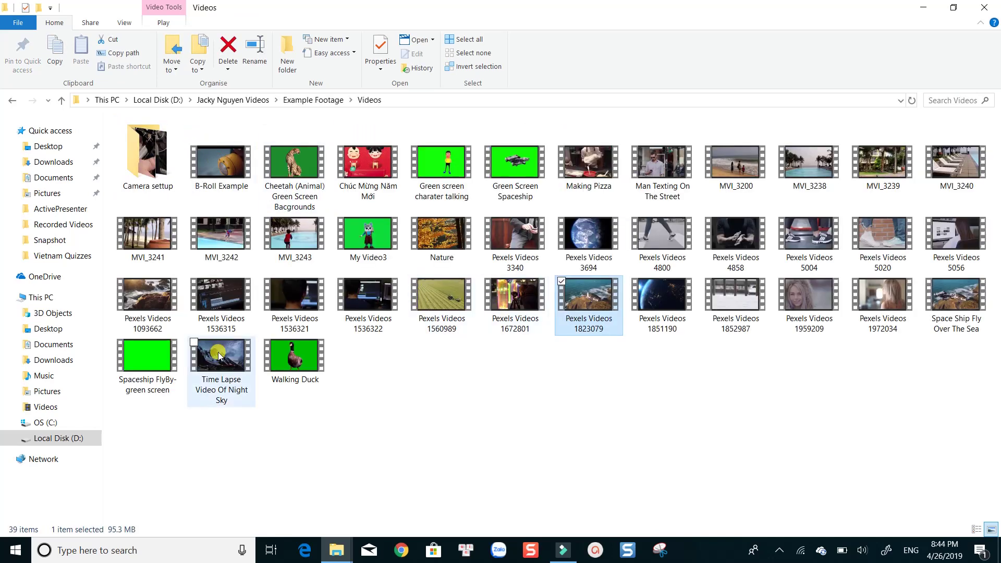
{"action": "left_click_drag", "start_coordinate": [218, 356], "coordinate": [433, 259]}
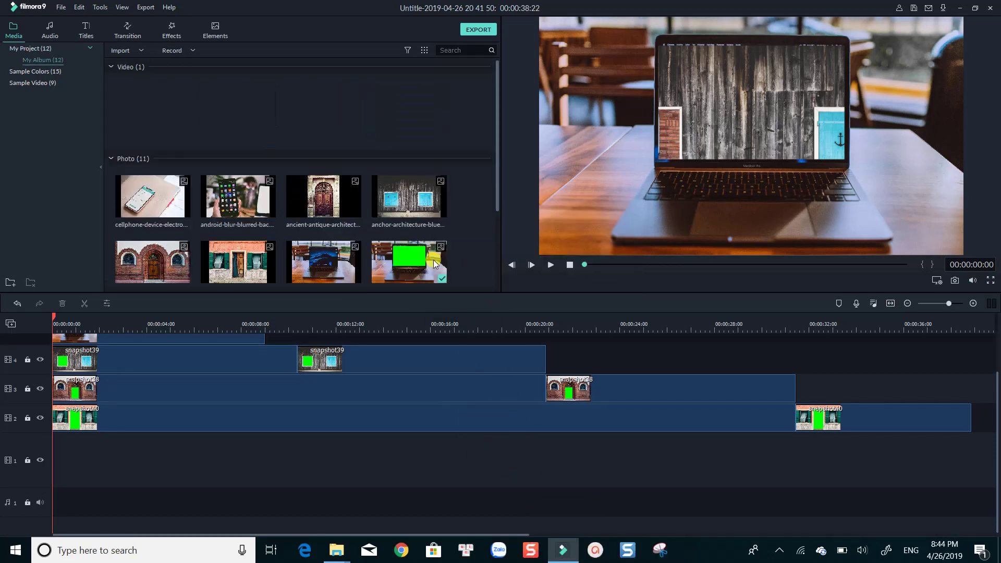
Step: Preview Time Lapse Video Of Night Sky and place it on track 1 at about 00:00:29, keeping the current project settings
{"action": "left_click", "coordinate": [181, 114]}
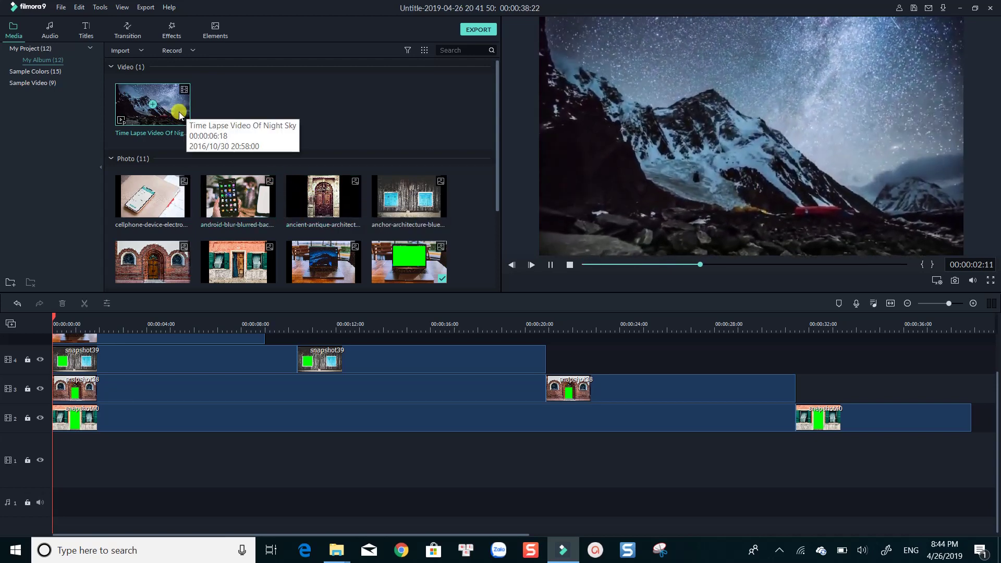
{"action": "left_click_drag", "start_coordinate": [186, 113], "coordinate": [743, 487]}
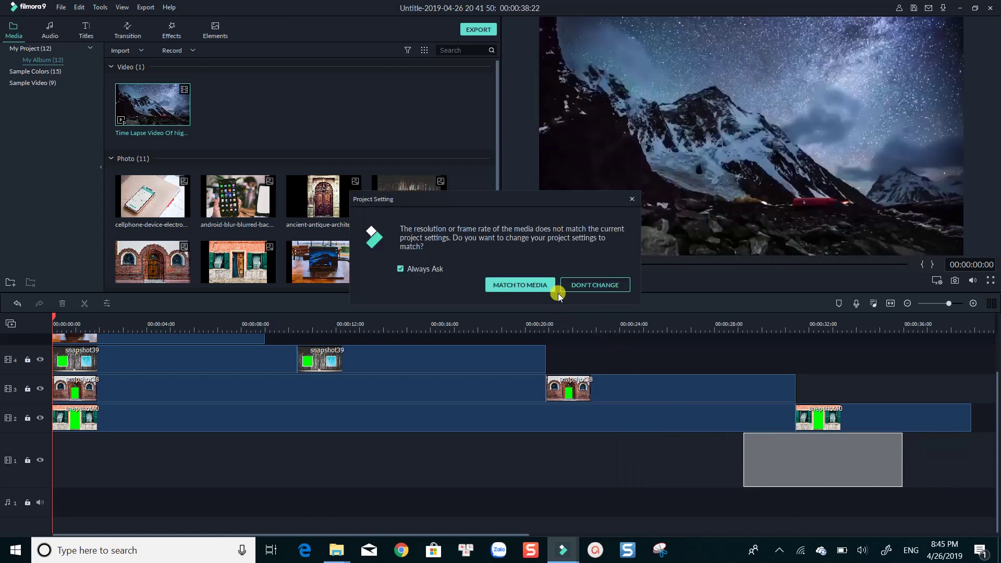
{"action": "left_click", "coordinate": [572, 284]}
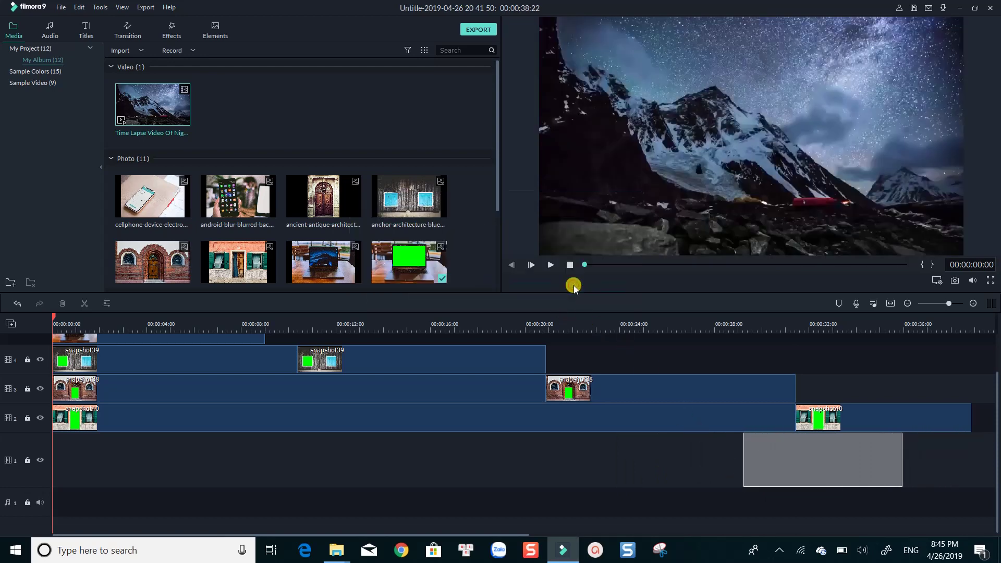
Step: Play the transition into the doorway scene from about 00:00:27:14 to check when the night-sky video appears
{"action": "left_click", "coordinate": [685, 461]}
{"action": "left_click", "coordinate": [734, 327]}
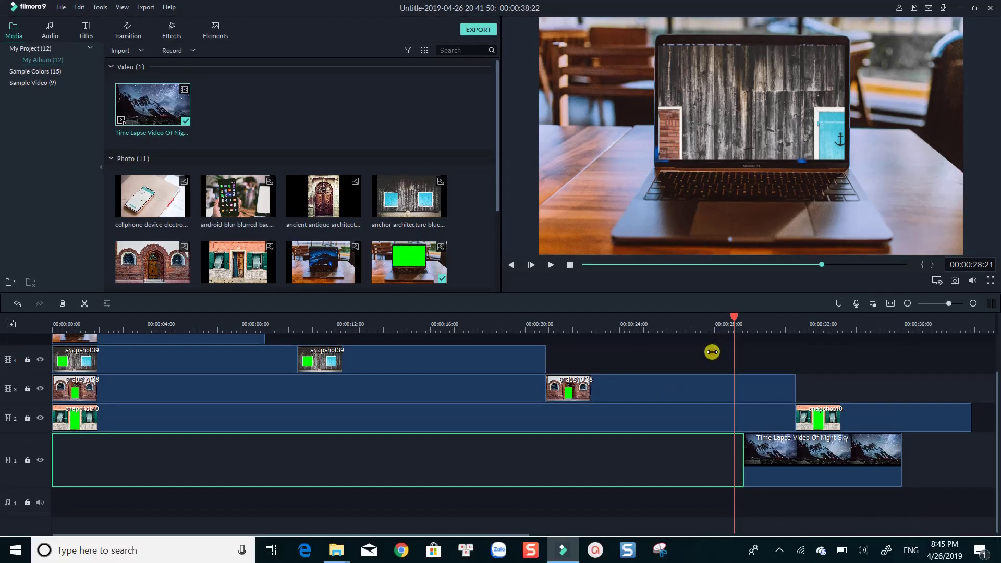
{"action": "left_click", "coordinate": [717, 352]}
{"action": "key", "text": "space"}
{"action": "key", "text": "space"}
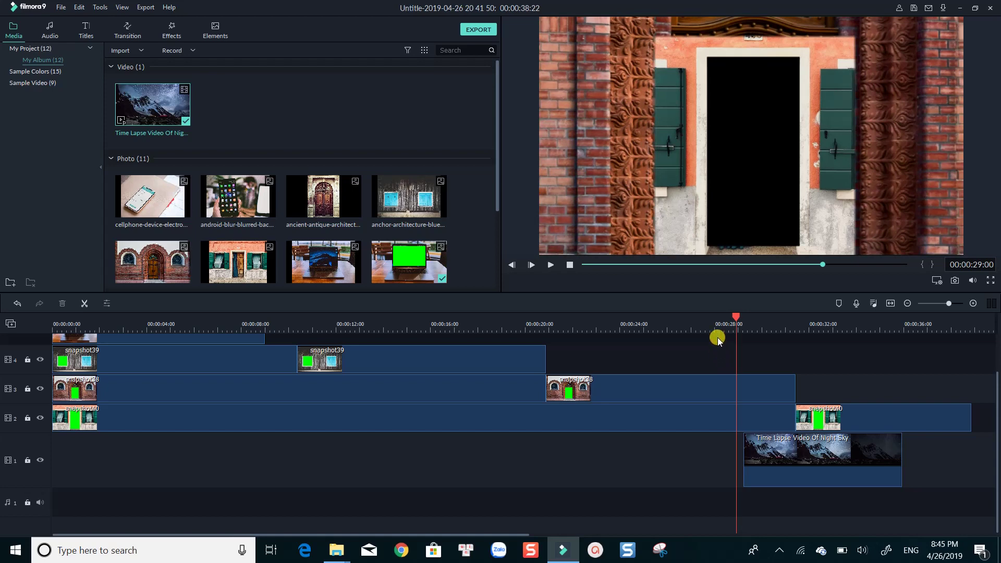
{"action": "left_click", "coordinate": [704, 325]}
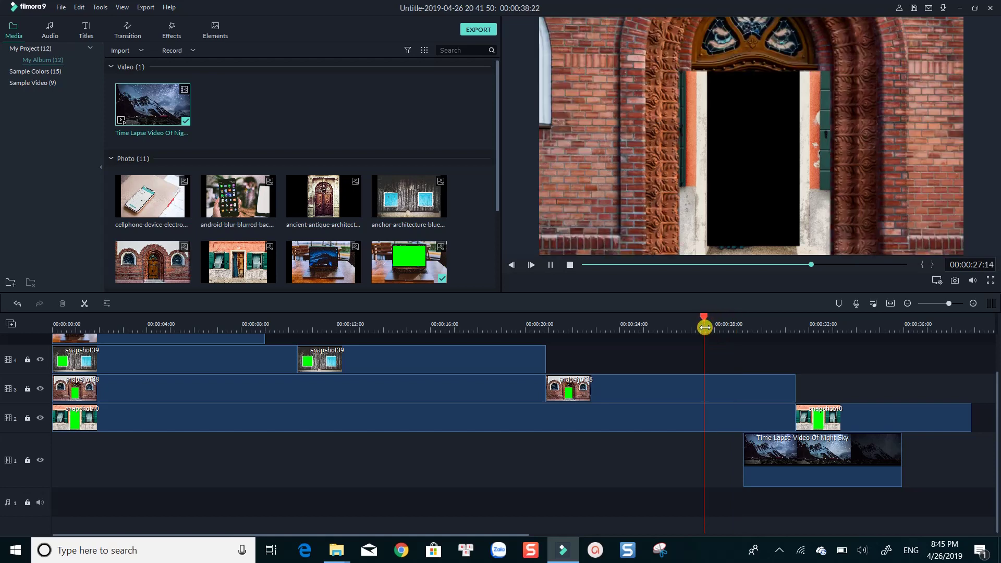
{"action": "key", "text": "space"}
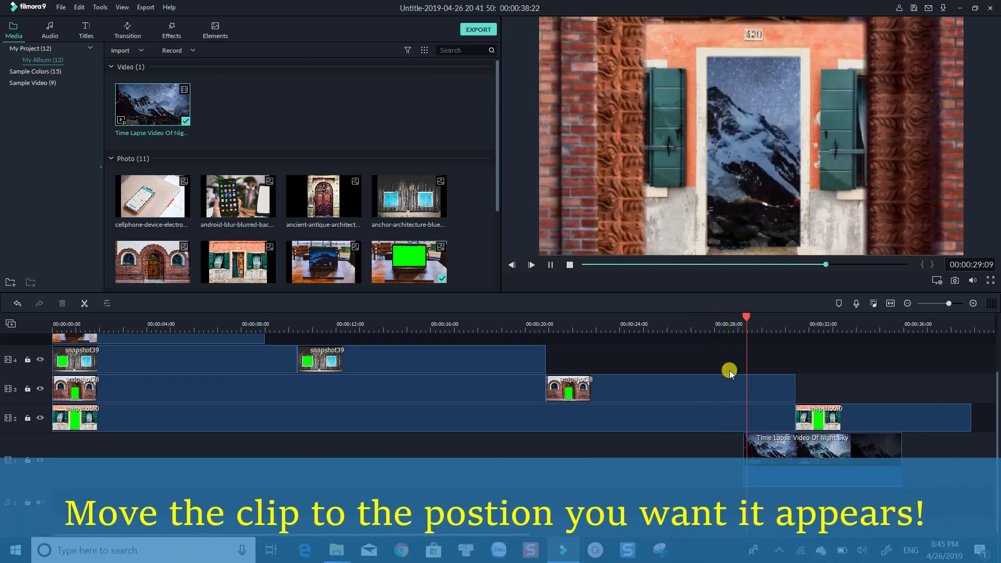
{"action": "key", "text": "space"}
Step: Move the night-sky clip on track 1 to start with the second snapshot38 clip at about 00:00:20:20 and play it
{"action": "left_click", "coordinate": [766, 449]}
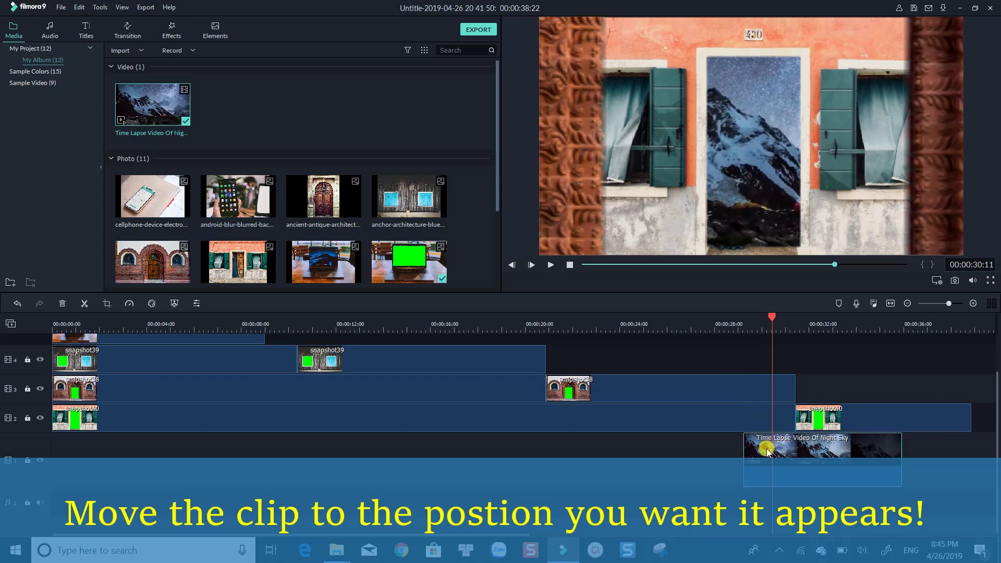
{"action": "left_click_drag", "start_coordinate": [767, 451], "coordinate": [567, 445]}
{"action": "left_click", "coordinate": [541, 322]}
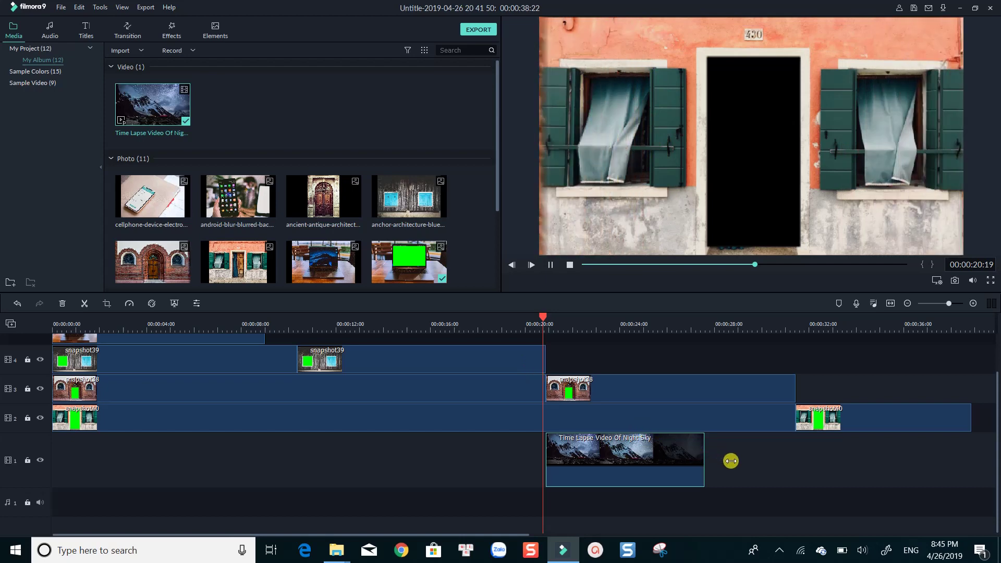
{"action": "left_click", "coordinate": [716, 454]}
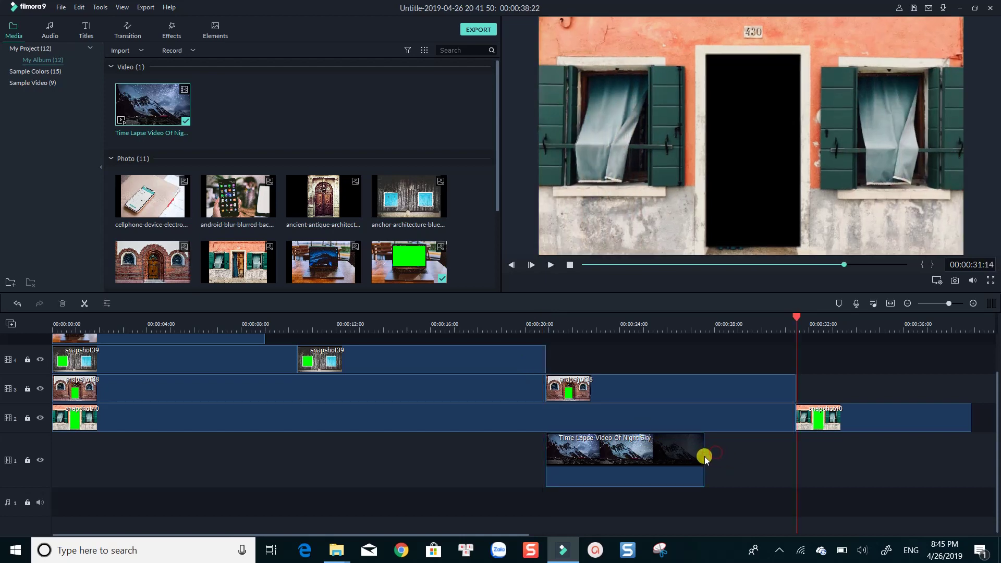
Step: Try to extend the end of the night-sky clip on track 1 to make it longer
{"action": "left_click", "coordinate": [701, 454]}
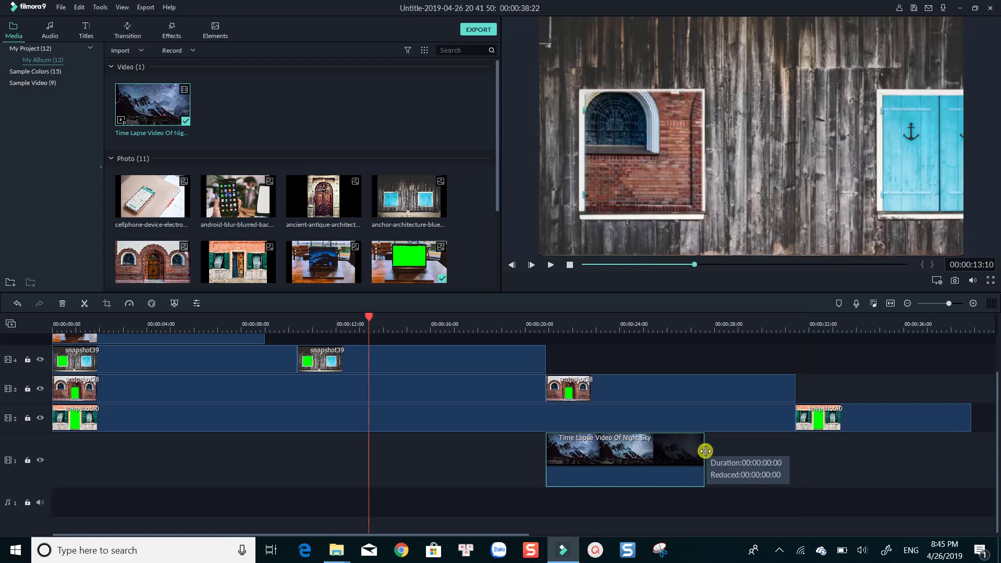
{"action": "left_click_drag", "start_coordinate": [705, 453], "coordinate": [760, 452]}
{"action": "right_click", "coordinate": [690, 455]}
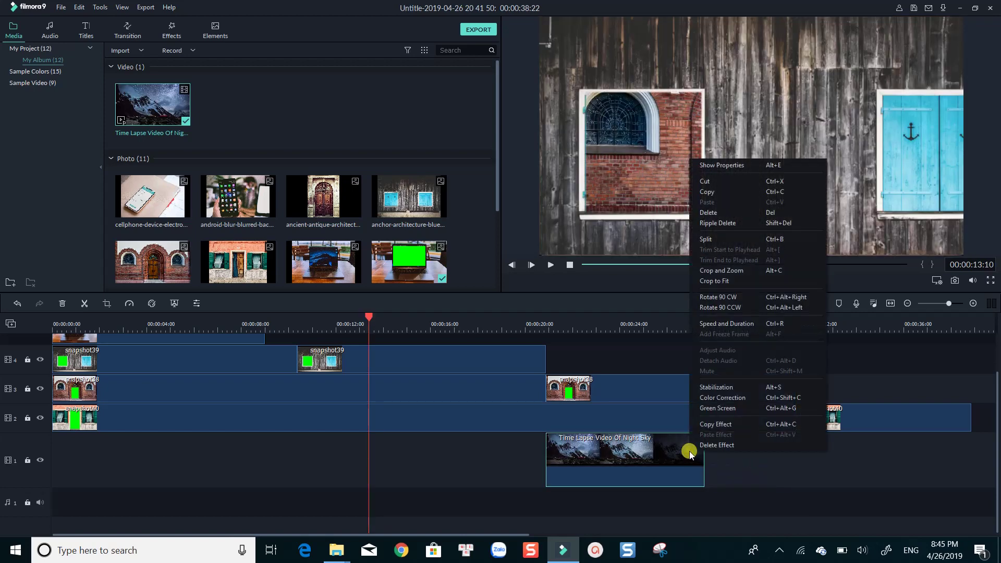
{"action": "left_click", "coordinate": [685, 444]}
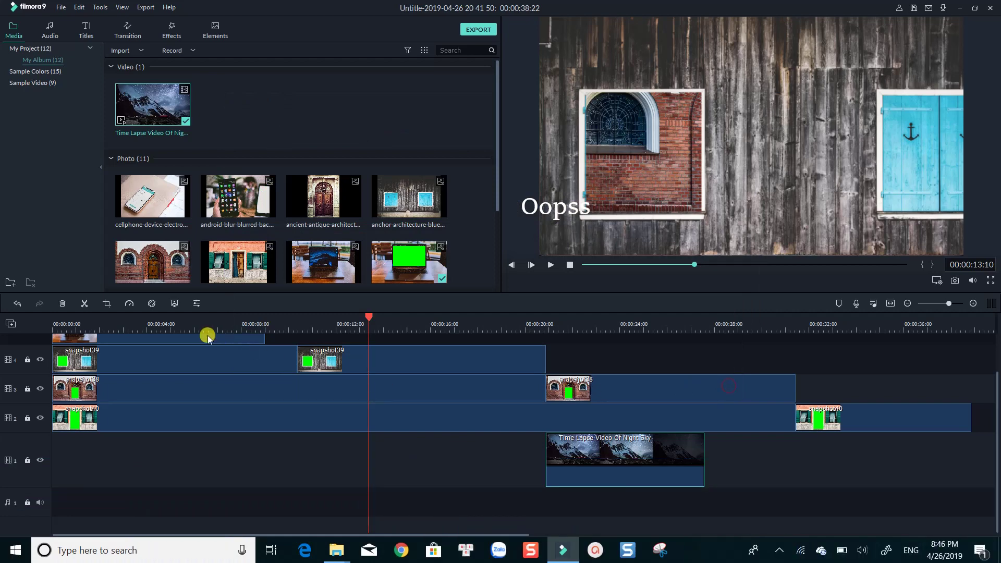
Step: Slow the night-sky clip to a custom speed of 0.432 with Ripple Edit enabled
{"action": "left_click", "coordinate": [131, 304]}
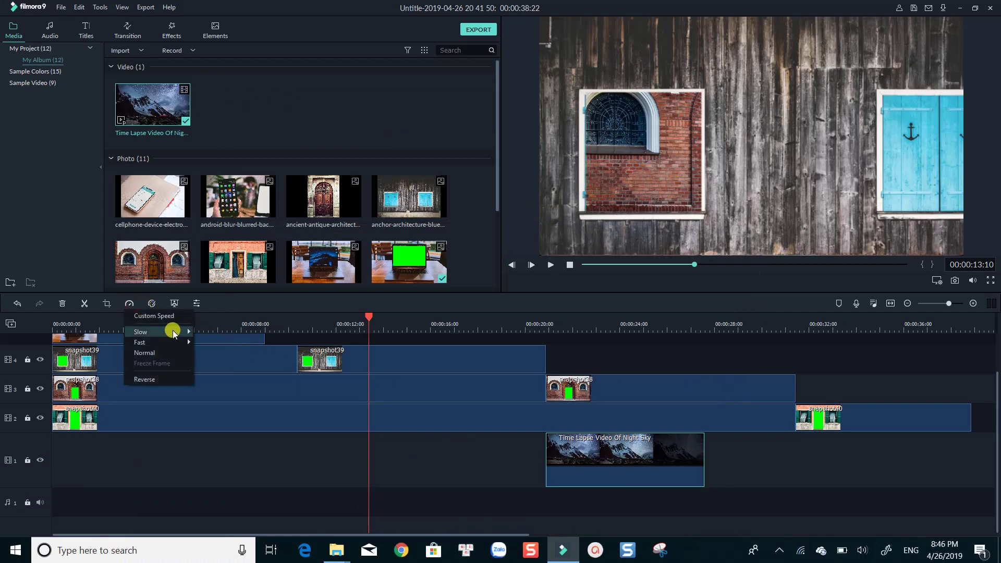
{"action": "left_click", "coordinate": [173, 332]}
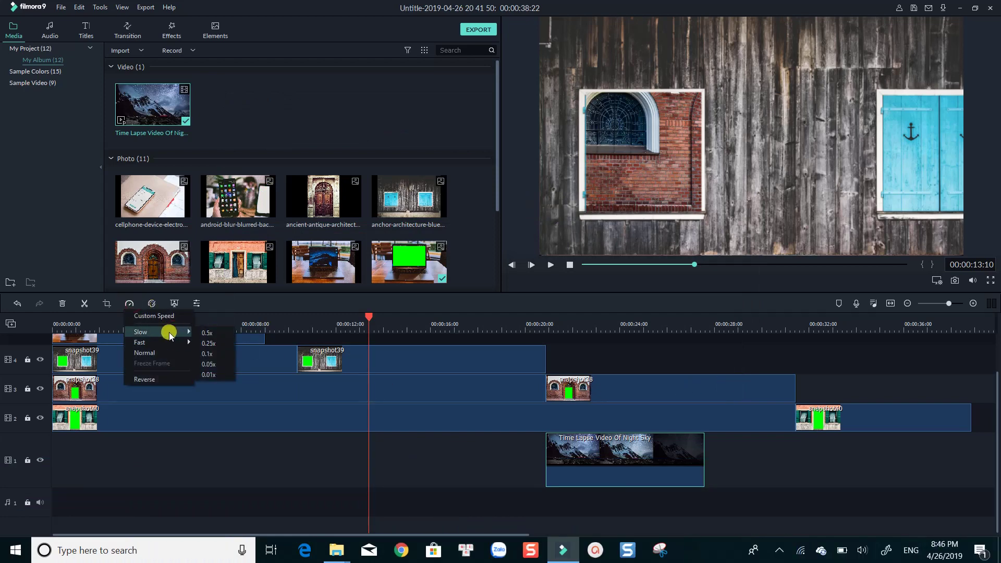
{"action": "left_click", "coordinate": [155, 316]}
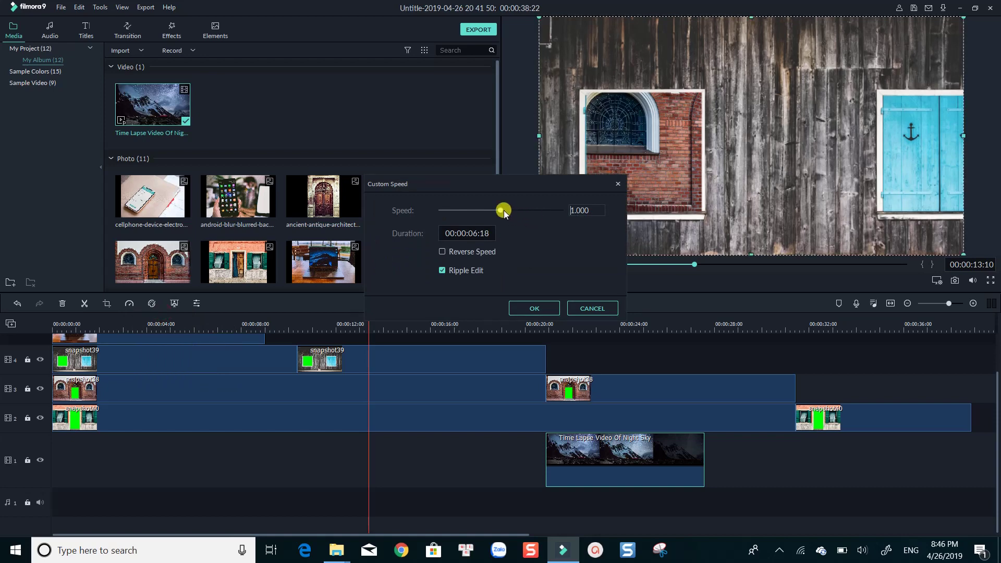
{"action": "left_click_drag", "start_coordinate": [501, 210], "coordinate": [484, 210]}
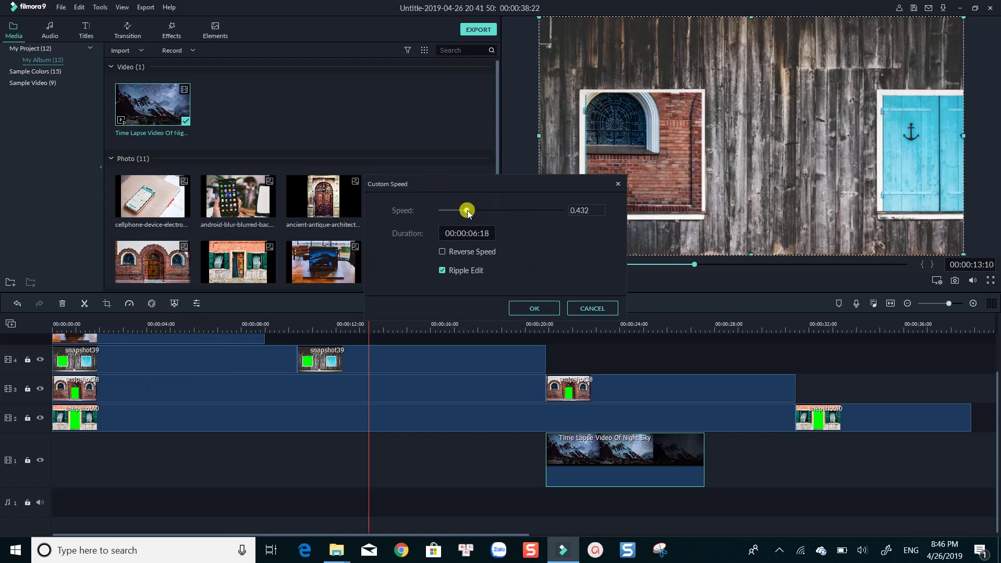
{"action": "left_click", "coordinate": [533, 308]}
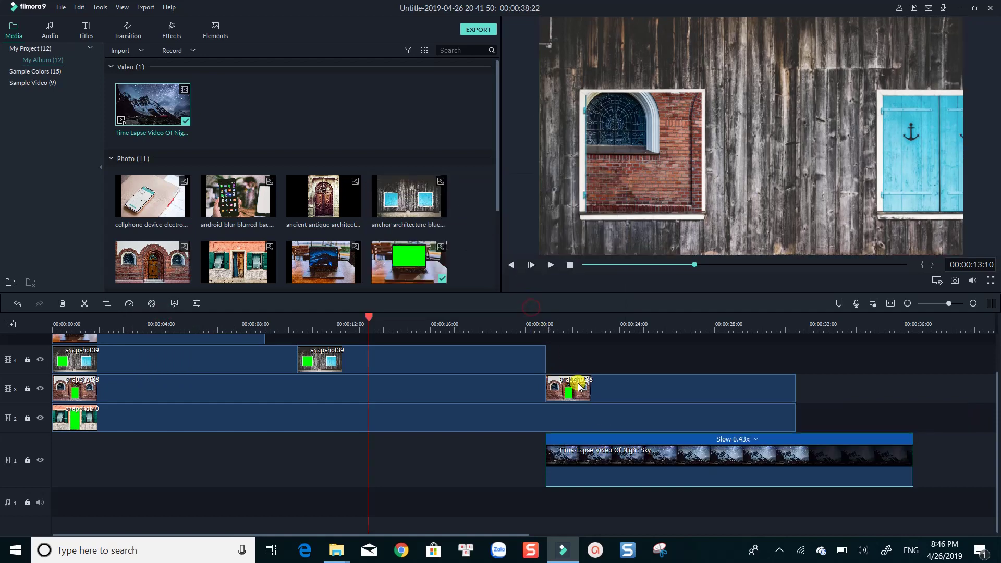
Step: Move the slowed night-sky clip to start at about 00:00:13:14 on track 1 and play up to about 00:00:24
{"action": "left_click_drag", "start_coordinate": [648, 457], "coordinate": [477, 455]}
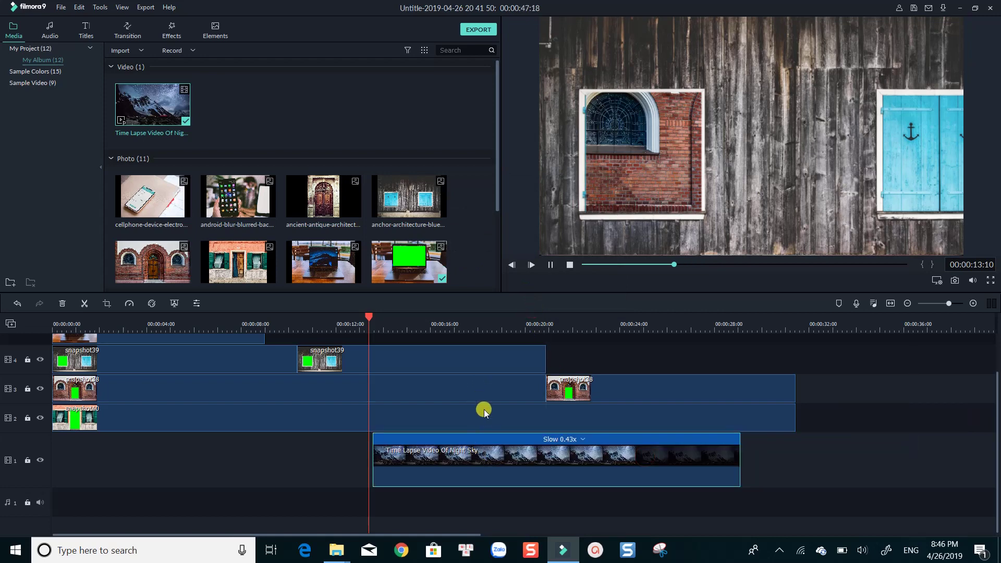
{"action": "key", "text": "space"}
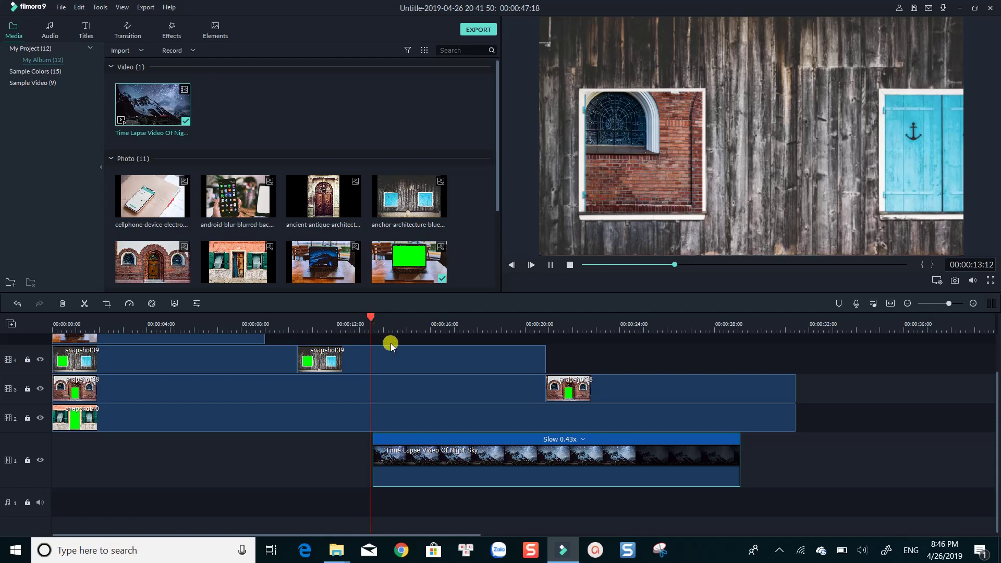
{"action": "key", "text": "space"}
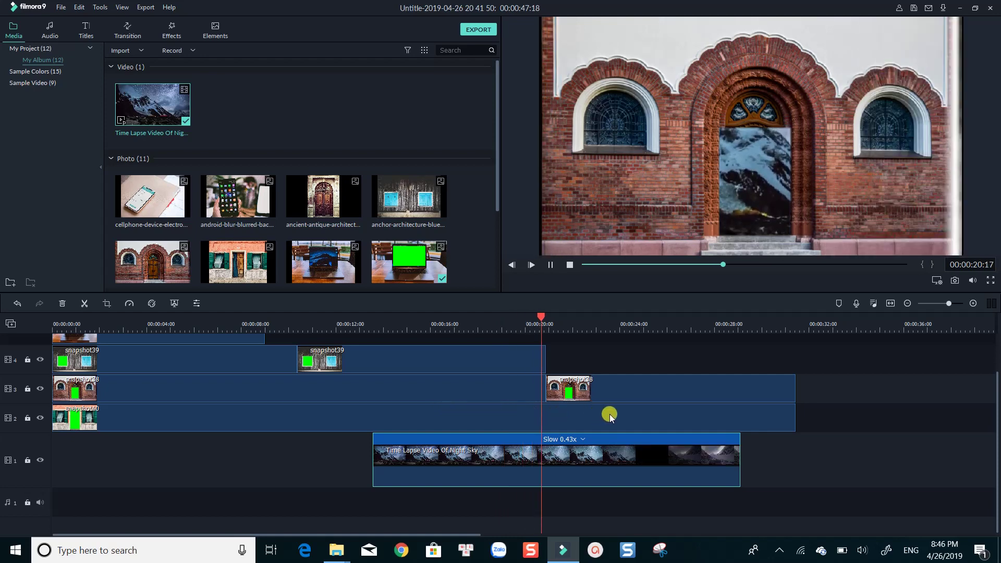
{"action": "key", "text": "space"}
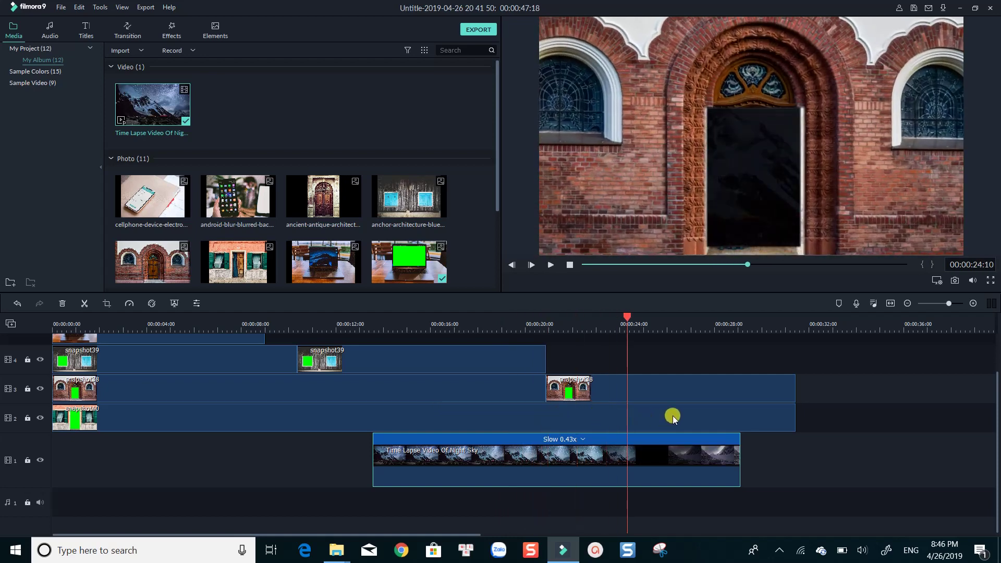
Step: Shorten the first snapshot40 clip and the second snapshot38 clip to end with the night-sky clip
{"action": "left_click", "coordinate": [720, 412]}
{"action": "left_click_drag", "start_coordinate": [795, 415], "coordinate": [740, 420]}
{"action": "left_click", "coordinate": [783, 389]}
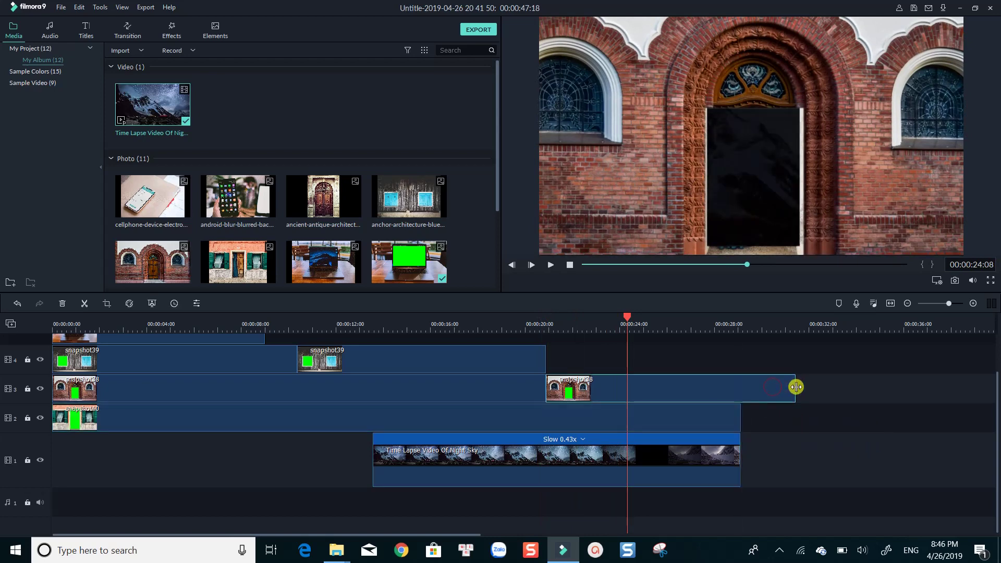
{"action": "left_click_drag", "start_coordinate": [794, 386], "coordinate": [740, 391]}
{"action": "left_click", "coordinate": [775, 429]}
Step: Add [No Copyright Music] The Origins to audio track 1 from 00:00:00 and move the second snapshot40 clip directly after the first
{"action": "left_click", "coordinate": [50, 30]}
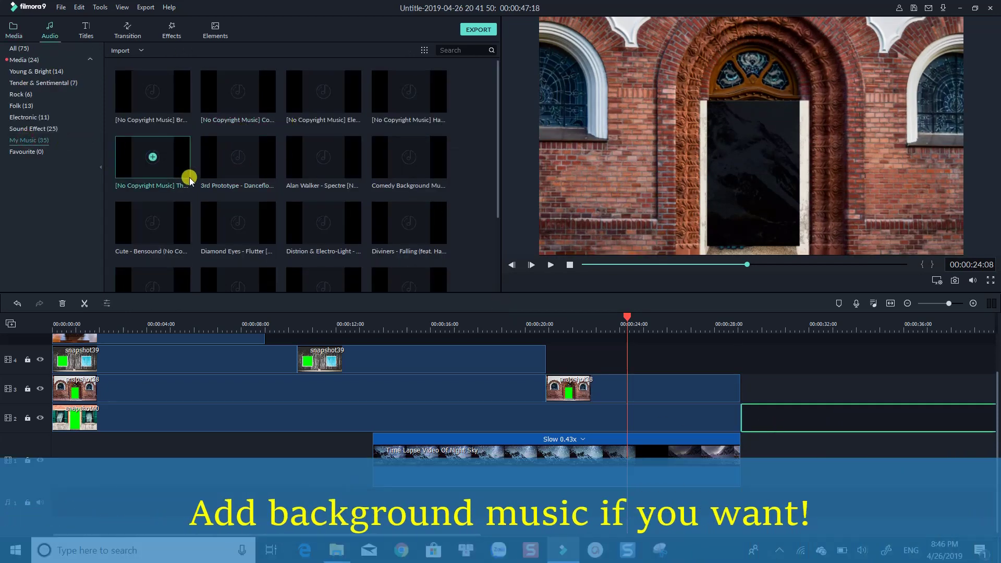
{"action": "left_click_drag", "start_coordinate": [172, 177], "coordinate": [261, 493]}
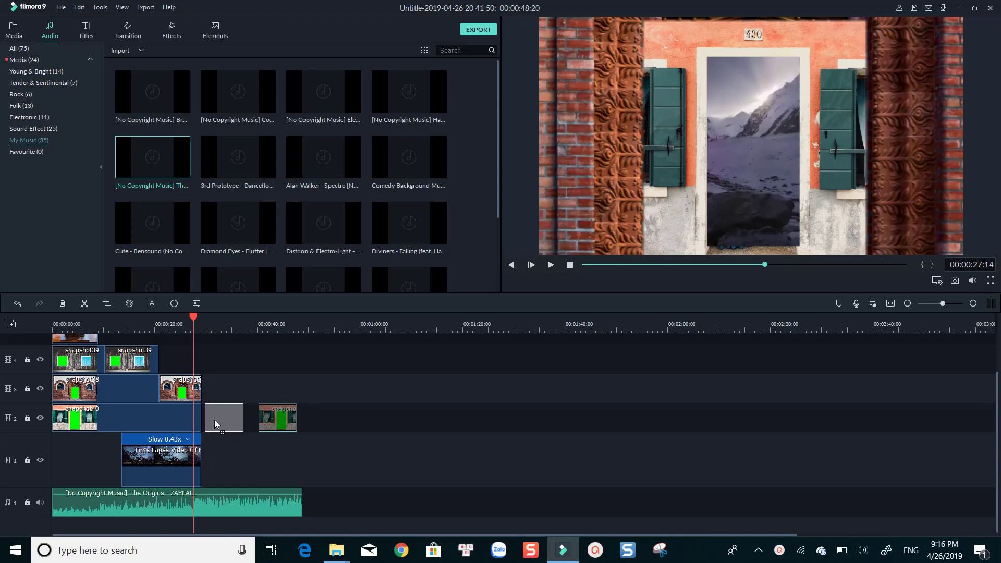
{"action": "left_click_drag", "start_coordinate": [214, 420], "coordinate": [212, 420]}
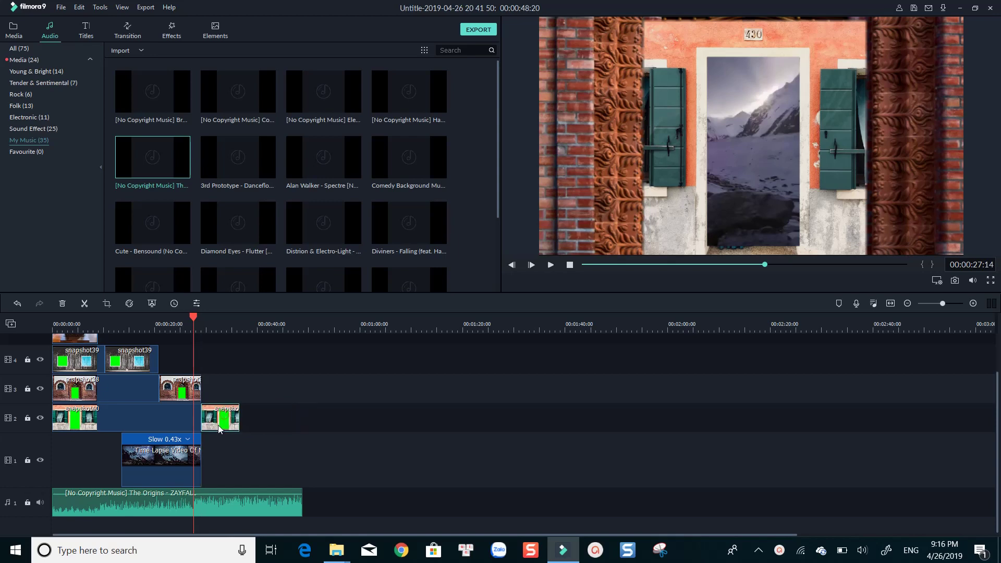
Step: Slow the night-sky clip further to about 0.24x speed with Ripple Edit enabled
{"action": "right_click", "coordinate": [191, 445]}
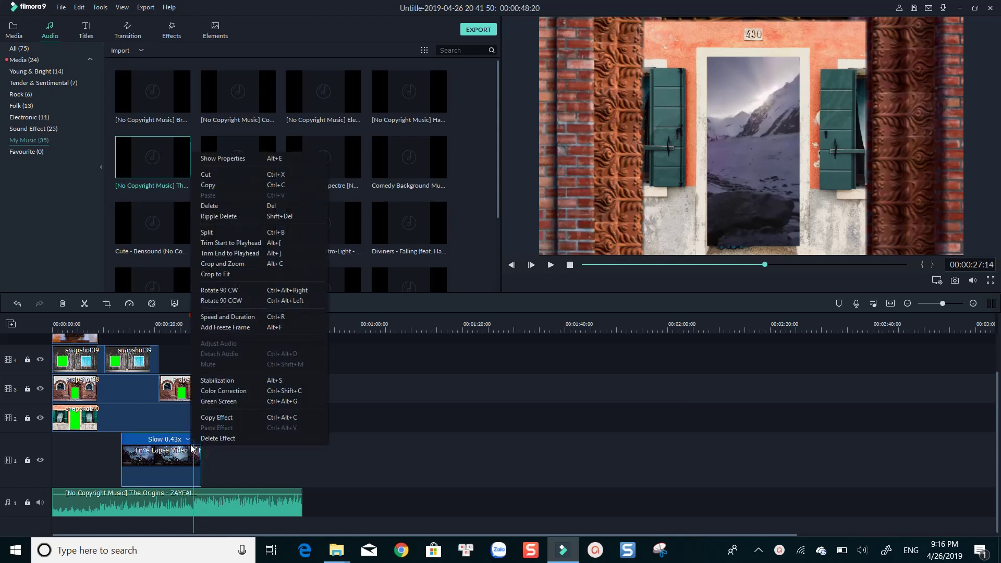
{"action": "left_click", "coordinate": [213, 318]}
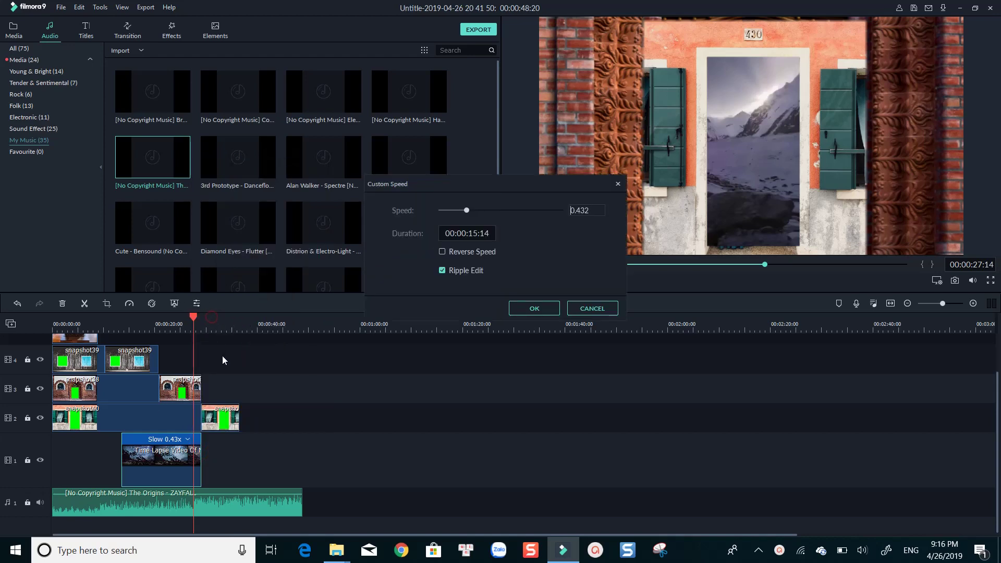
{"action": "left_click_drag", "start_coordinate": [467, 211], "coordinate": [455, 211]}
{"action": "left_click", "coordinate": [531, 311]}
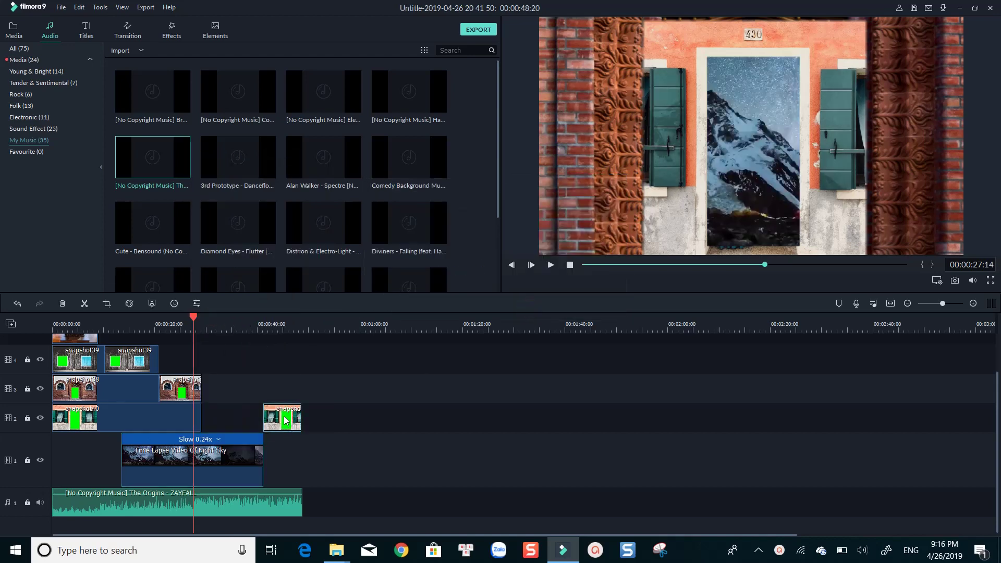
Step: Move the second snapshot40 clip back against the first, and trim the night-sky clip and music to its end at 00:00:36:14
{"action": "left_click_drag", "start_coordinate": [278, 423], "coordinate": [214, 417]}
{"action": "left_click_drag", "start_coordinate": [264, 454], "coordinate": [239, 456]}
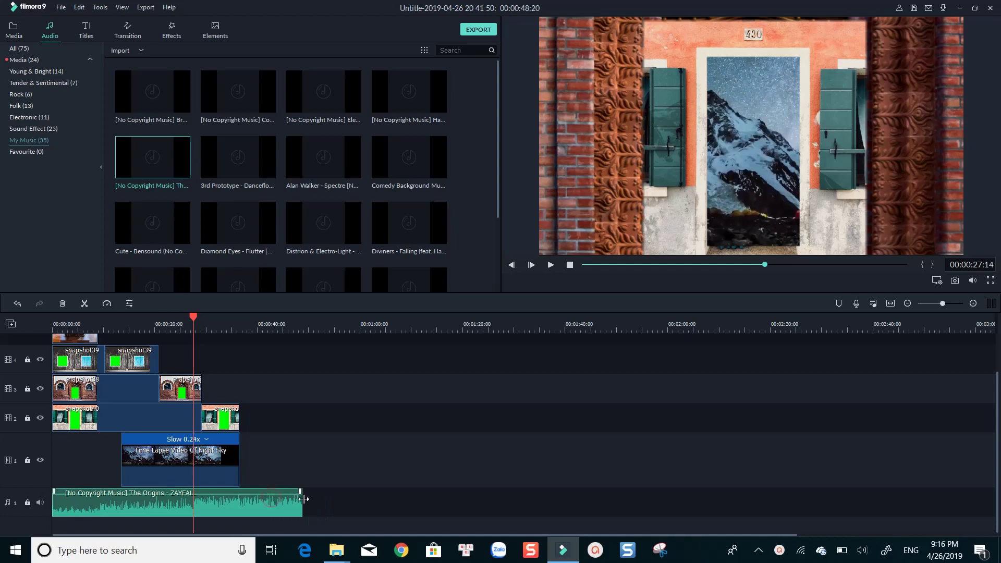
{"action": "left_click_drag", "start_coordinate": [300, 498], "coordinate": [240, 498]}
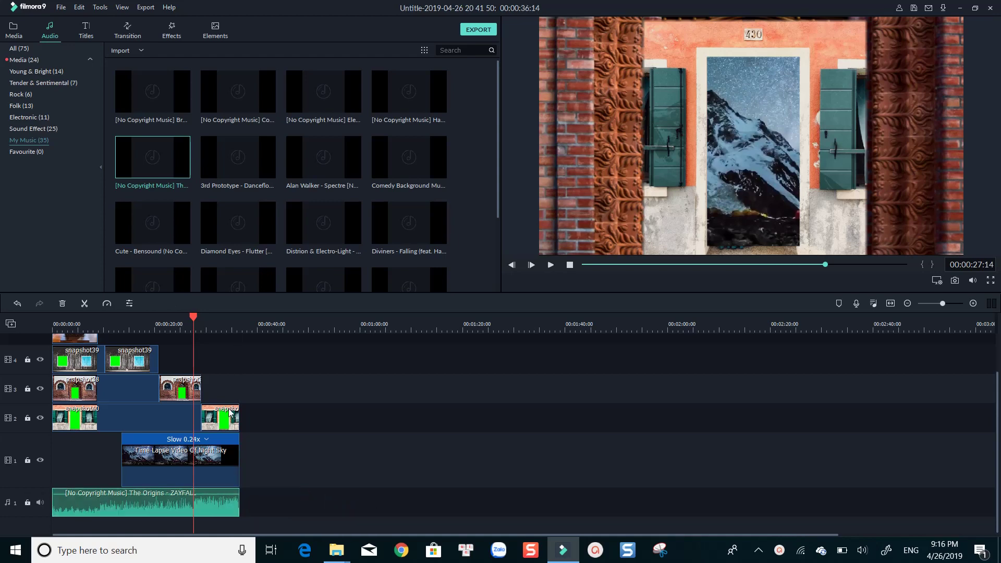
Step: Check the second snapshot40 clip's Pan & Zoom frames and play the sequence from 00:00:20:18
{"action": "left_click", "coordinate": [210, 405]}
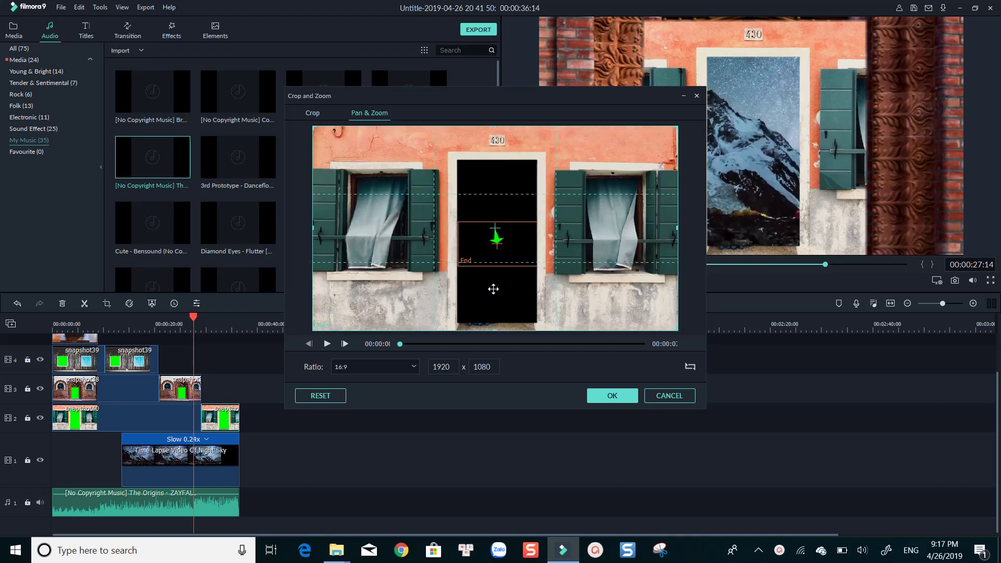
{"action": "left_click", "coordinate": [611, 396]}
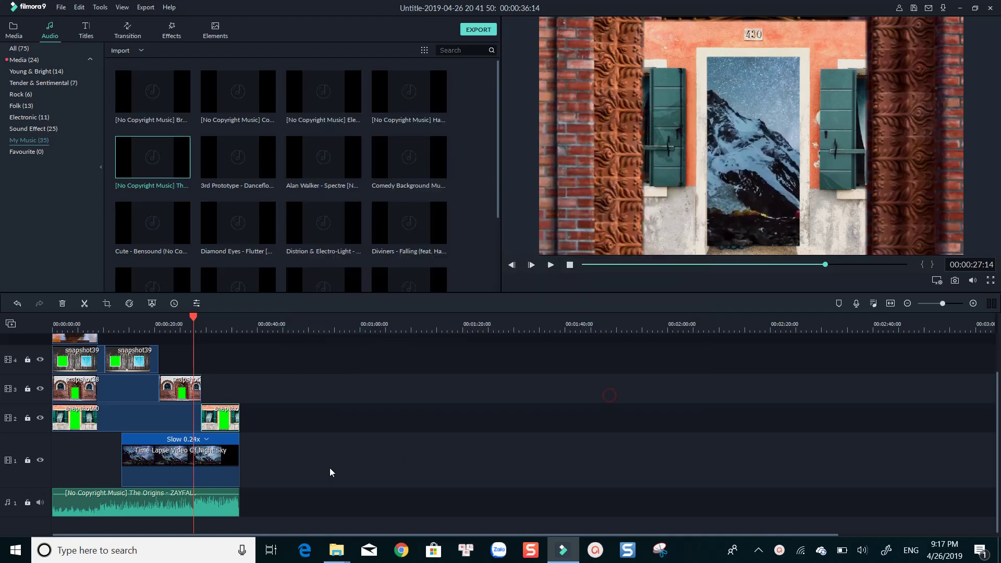
{"action": "left_click", "coordinate": [158, 326]}
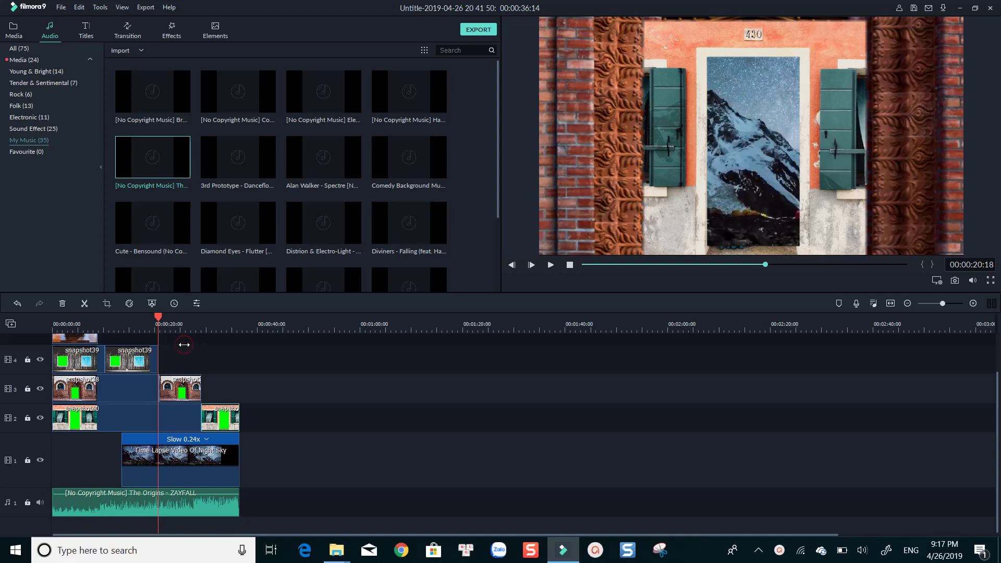
{"action": "key", "text": "space"}
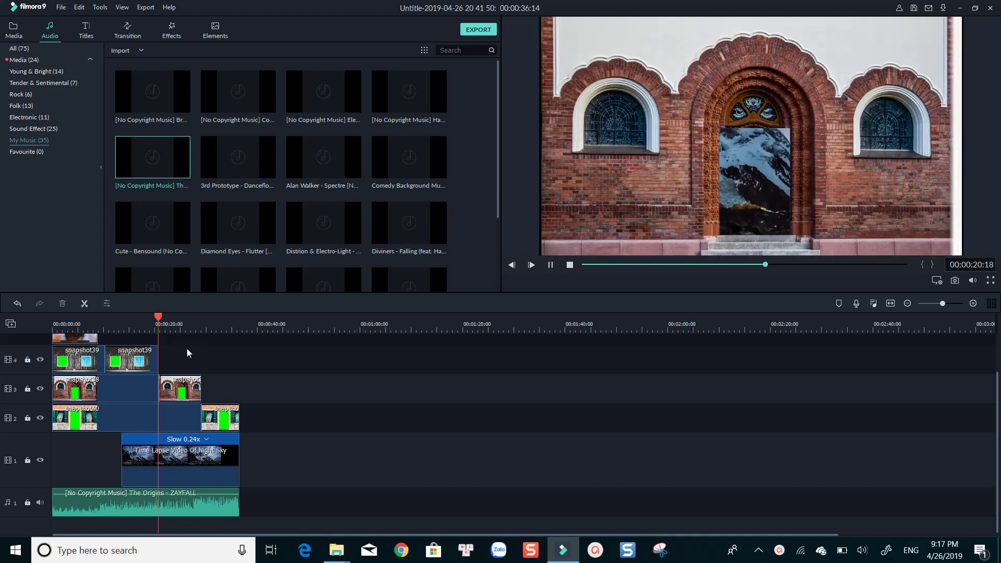